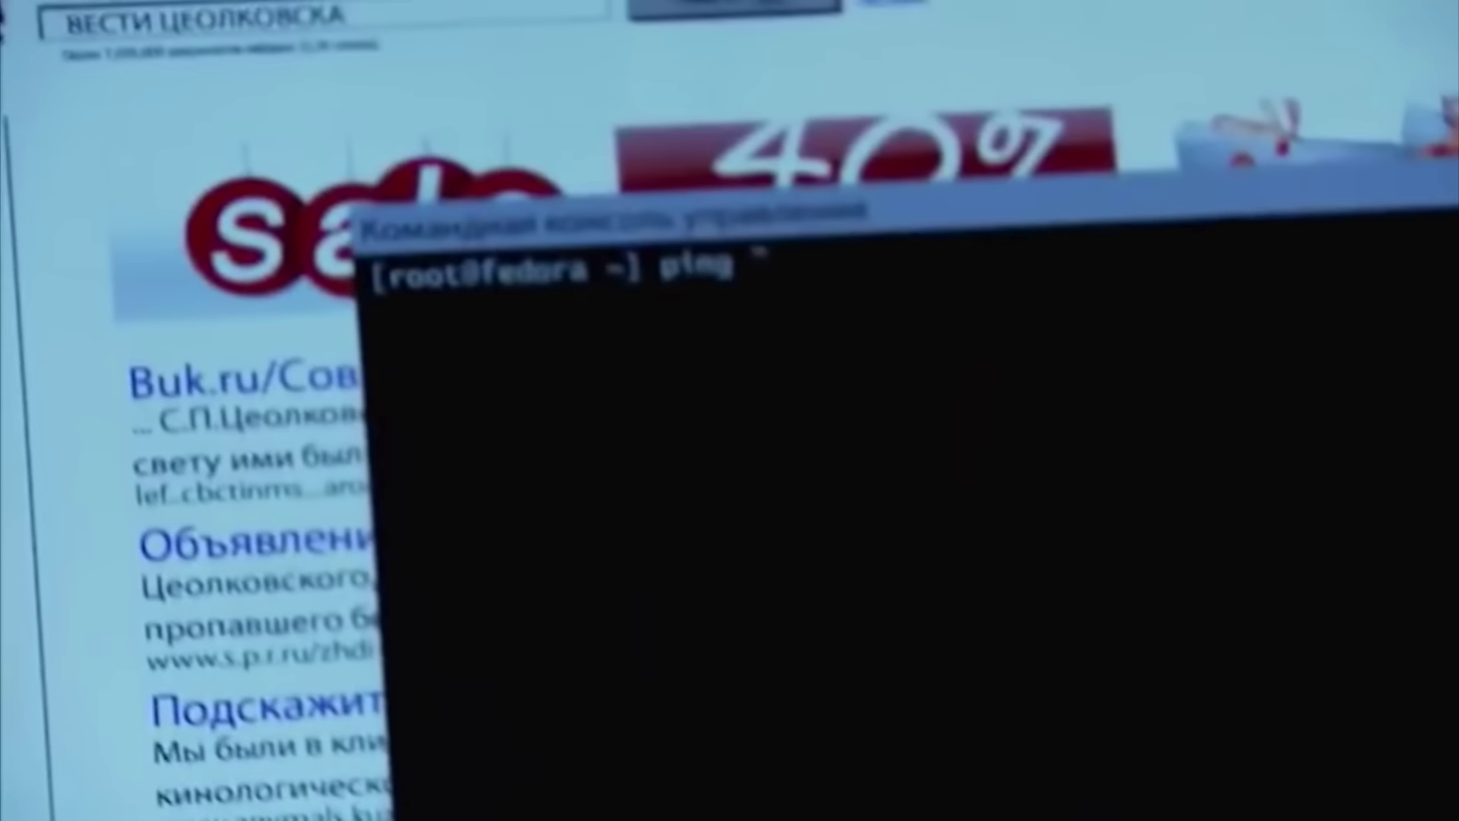
{"action": "type", "text": "вести цеолковска\""}
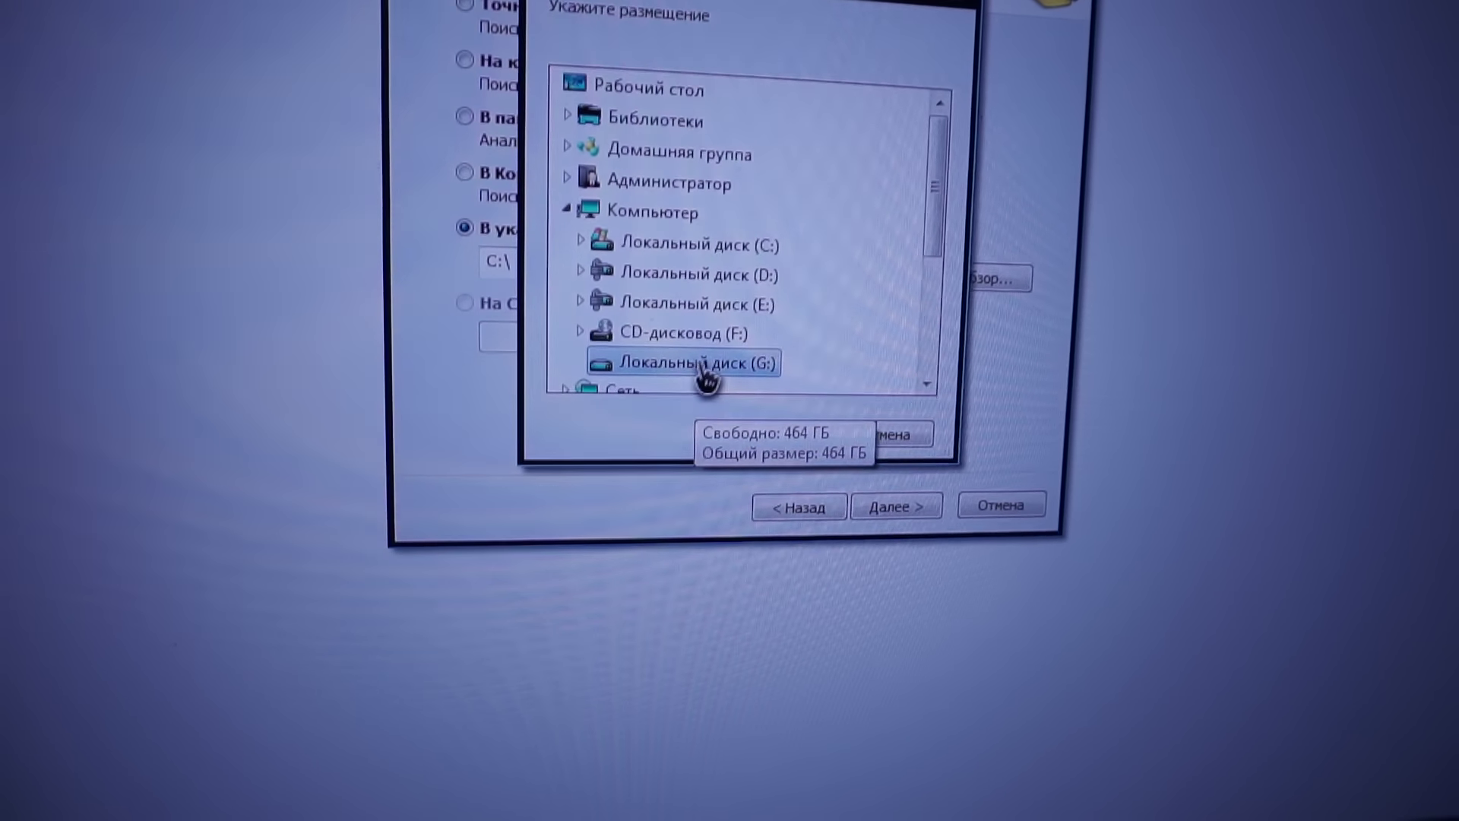
Set Локальный диск (G:) as the location to search for deleted files in Recuva and start the scan.
{"action": "left_click", "coordinate": [859, 496]}
{"action": "left_click", "coordinate": [859, 496]}
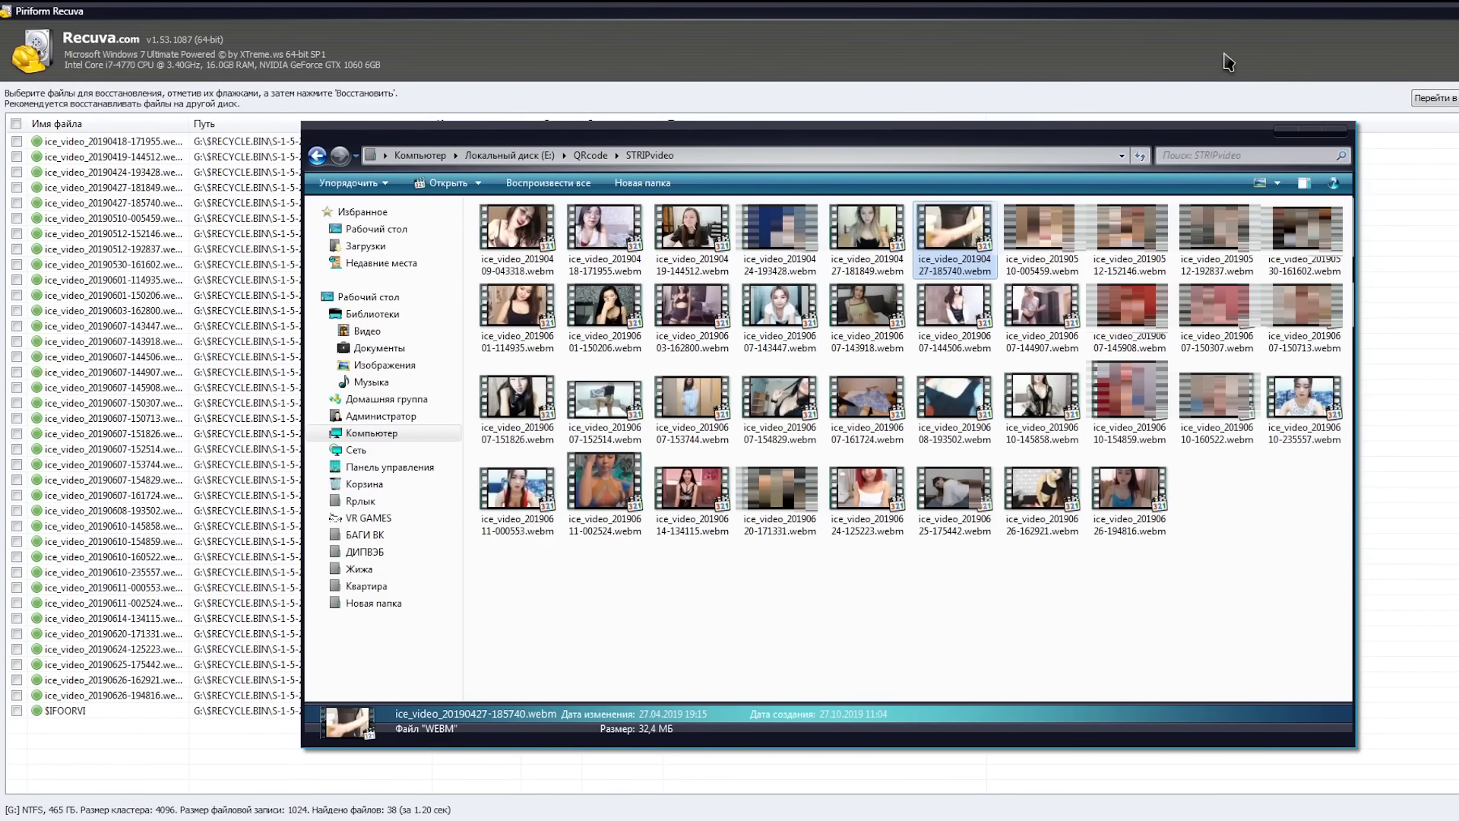
Play several recovered .webm videos from the STRIPvideo folder and skip through them to check their content.
{"action": "double_click", "coordinate": [524, 233]}
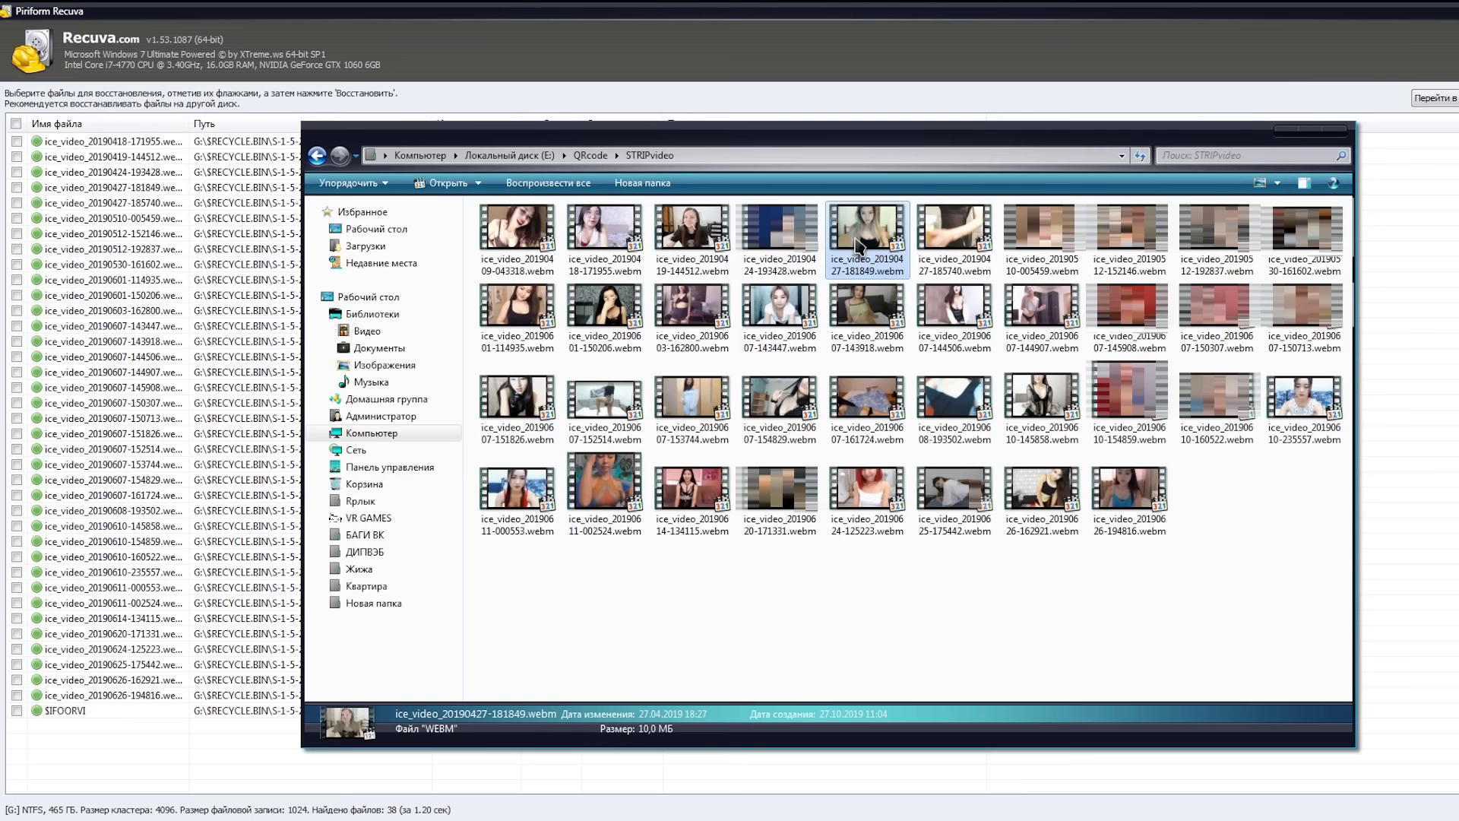
{"action": "double_click", "coordinate": [1045, 487]}
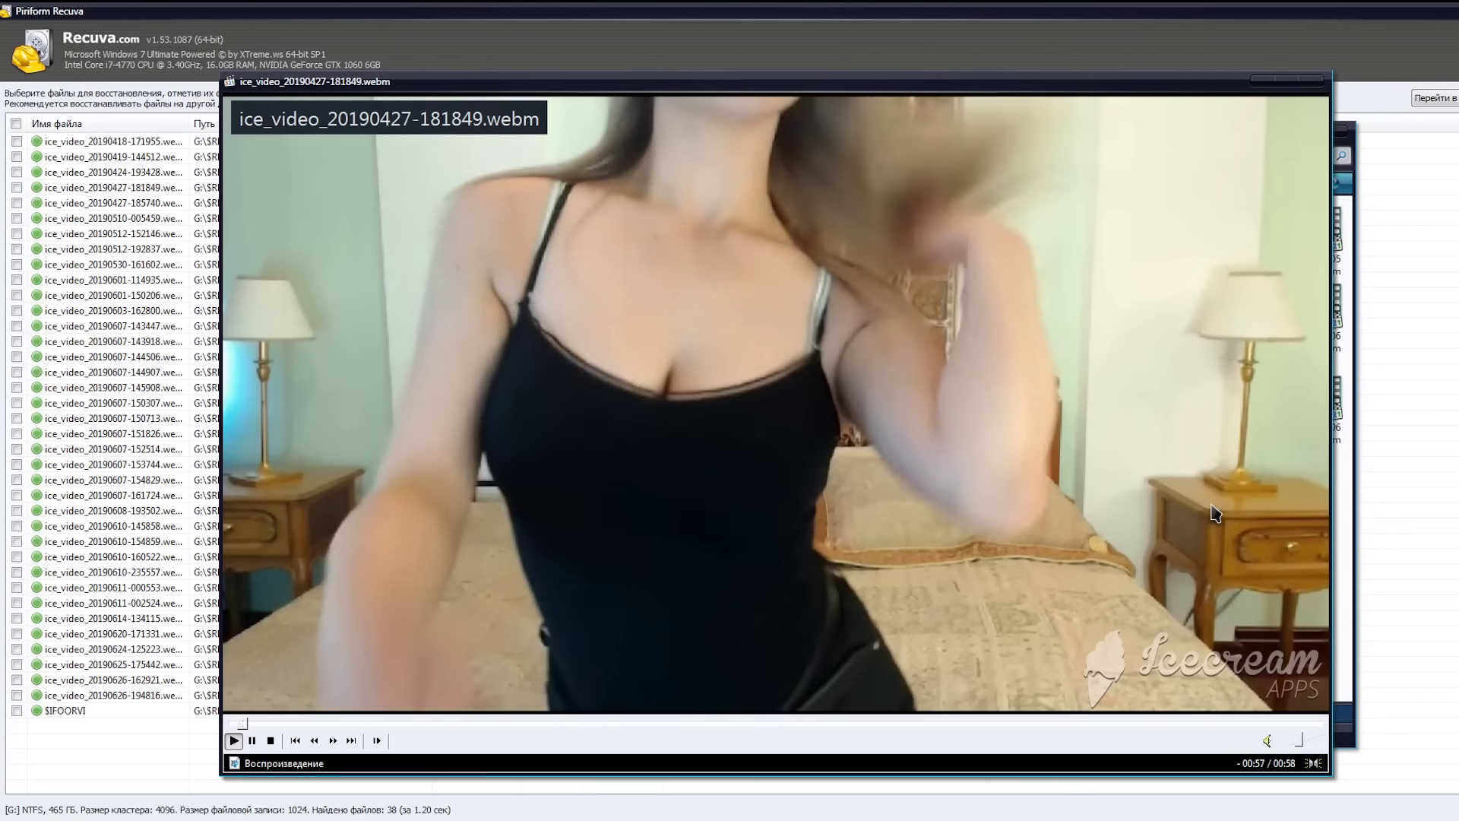
{"action": "left_click", "coordinate": [450, 725]}
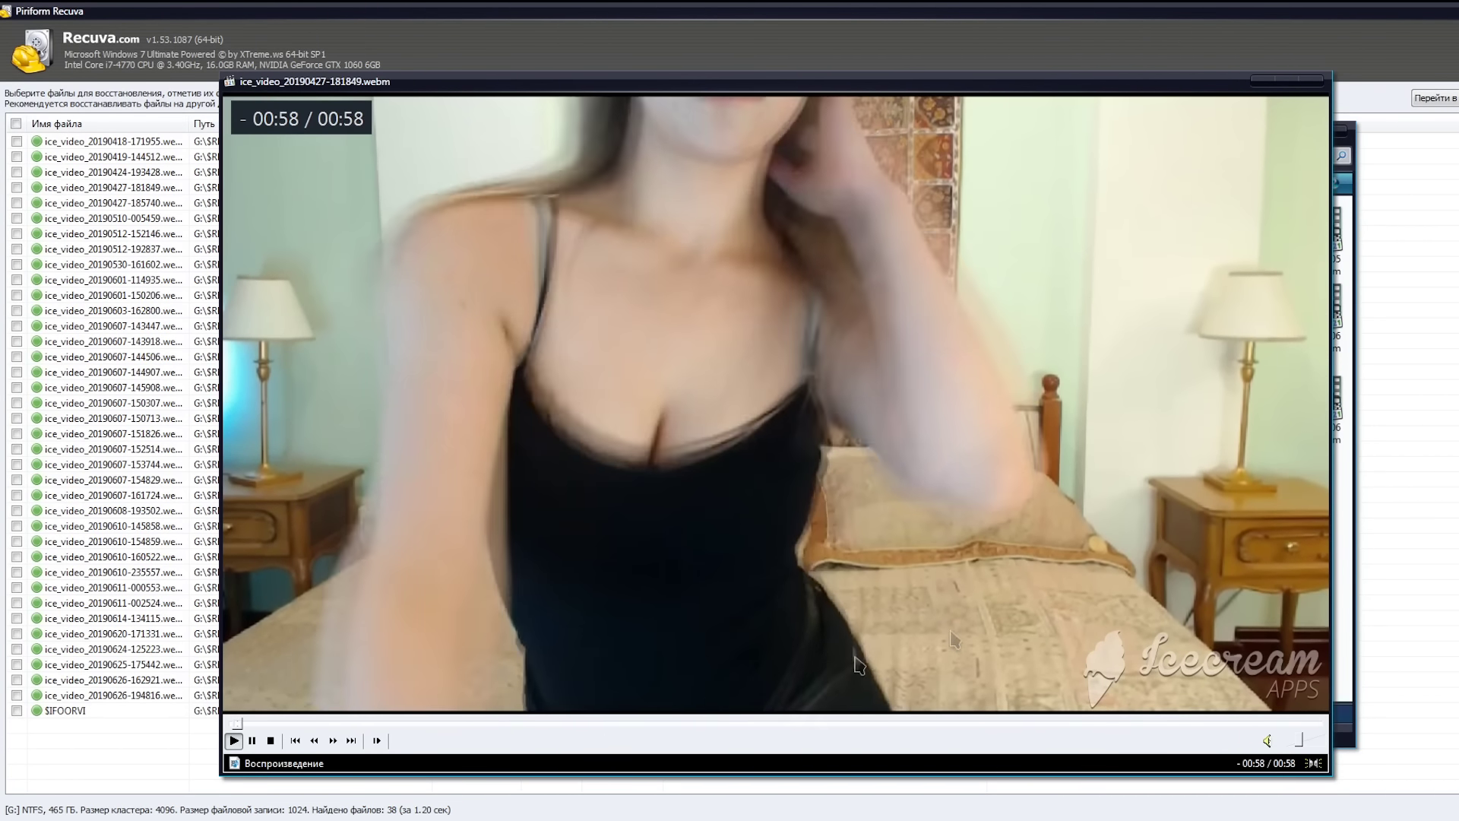
{"action": "left_click", "coordinate": [630, 725]}
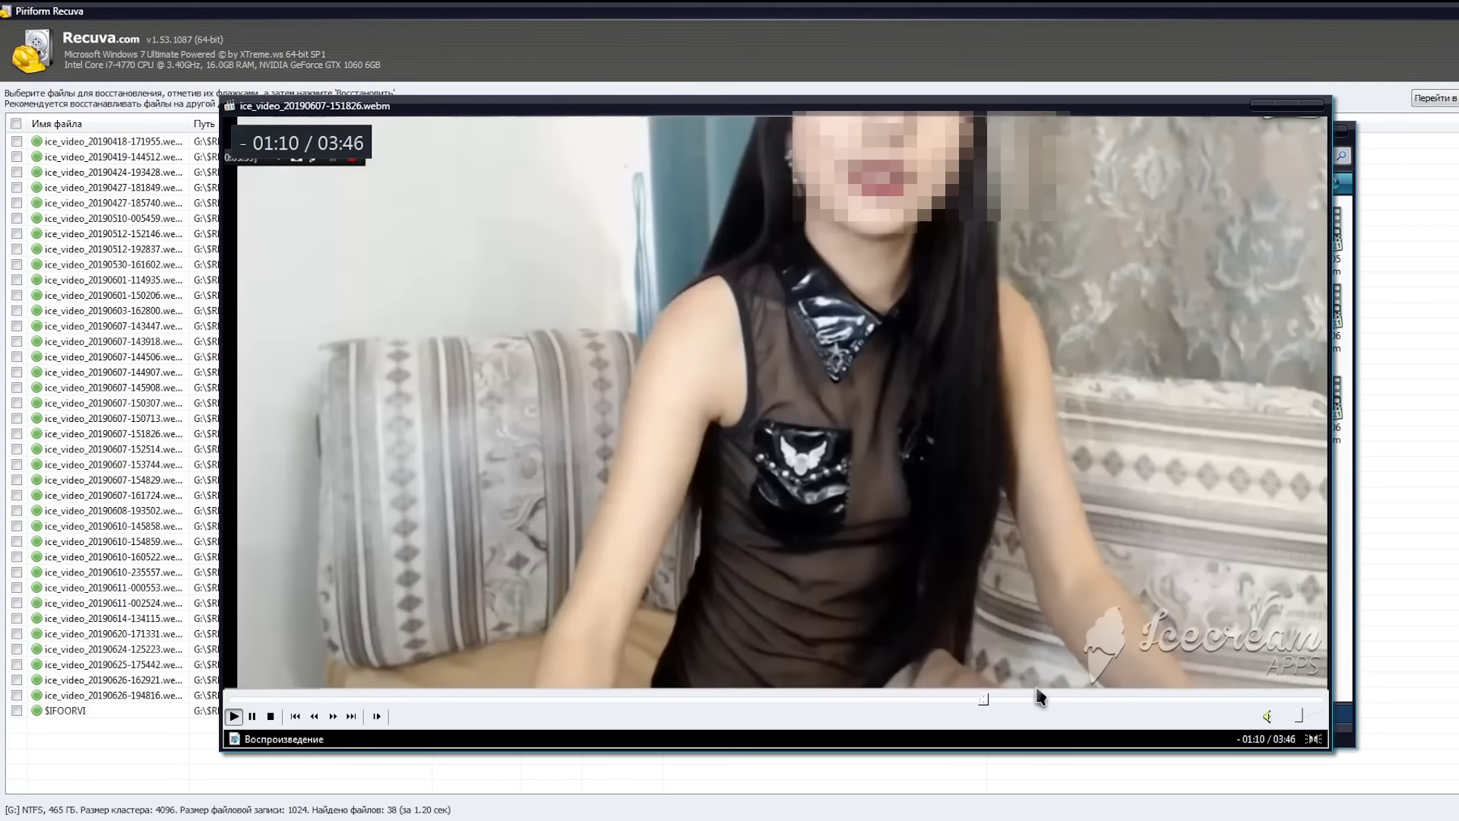
{"action": "key", "text": "space"}
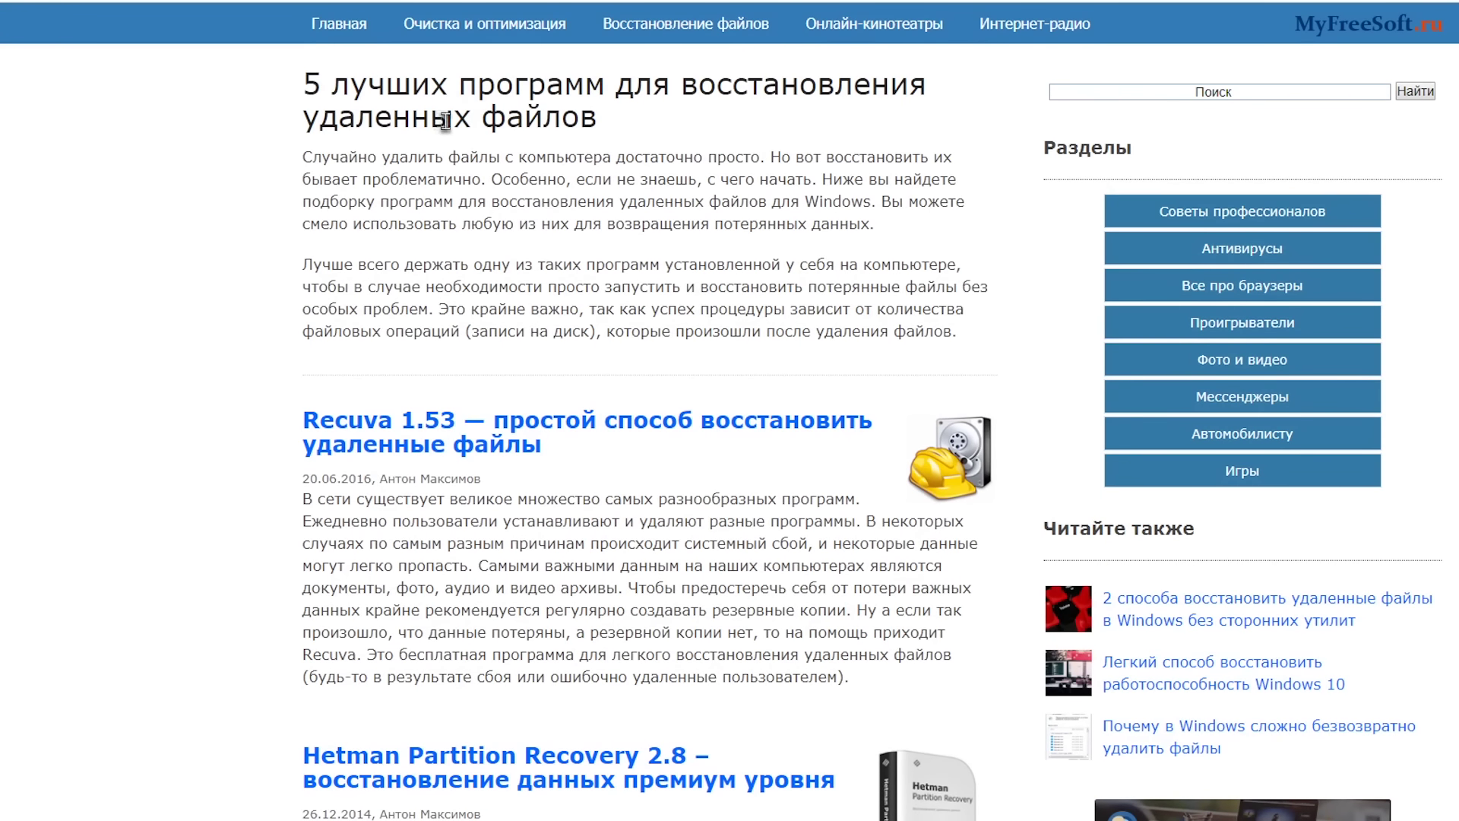
Read through the MyFreeSoft article on the five best programs for recovering deleted files.
{"action": "scroll", "coordinate": [560, 174], "scroll_direction": "down", "scroll_amount": 5}
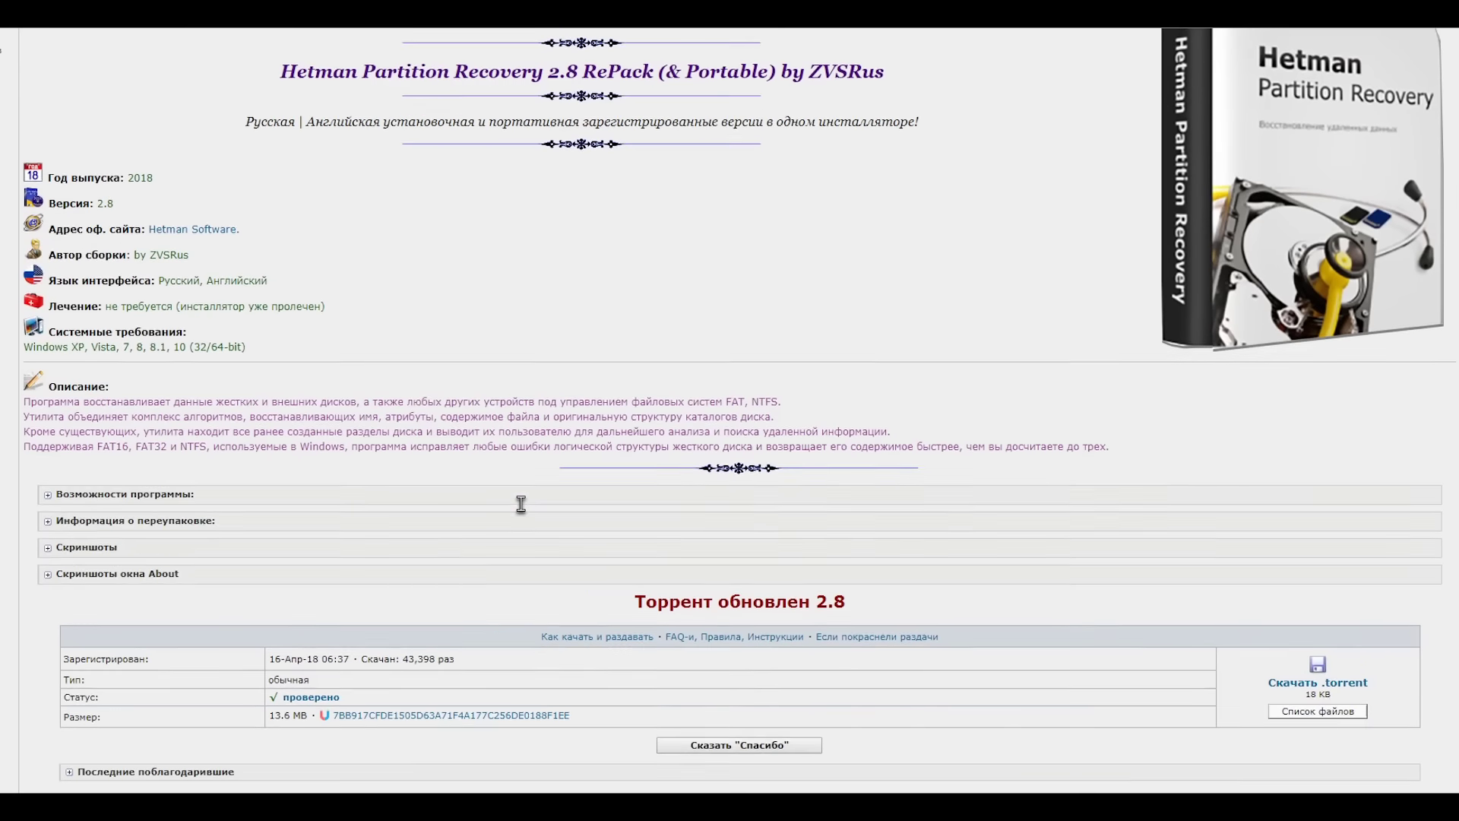
{"action": "scroll", "coordinate": [550, 463], "scroll_direction": "down", "scroll_amount": 1}
{"action": "scroll", "coordinate": [678, 423], "scroll_direction": "down", "scroll_amount": 2}
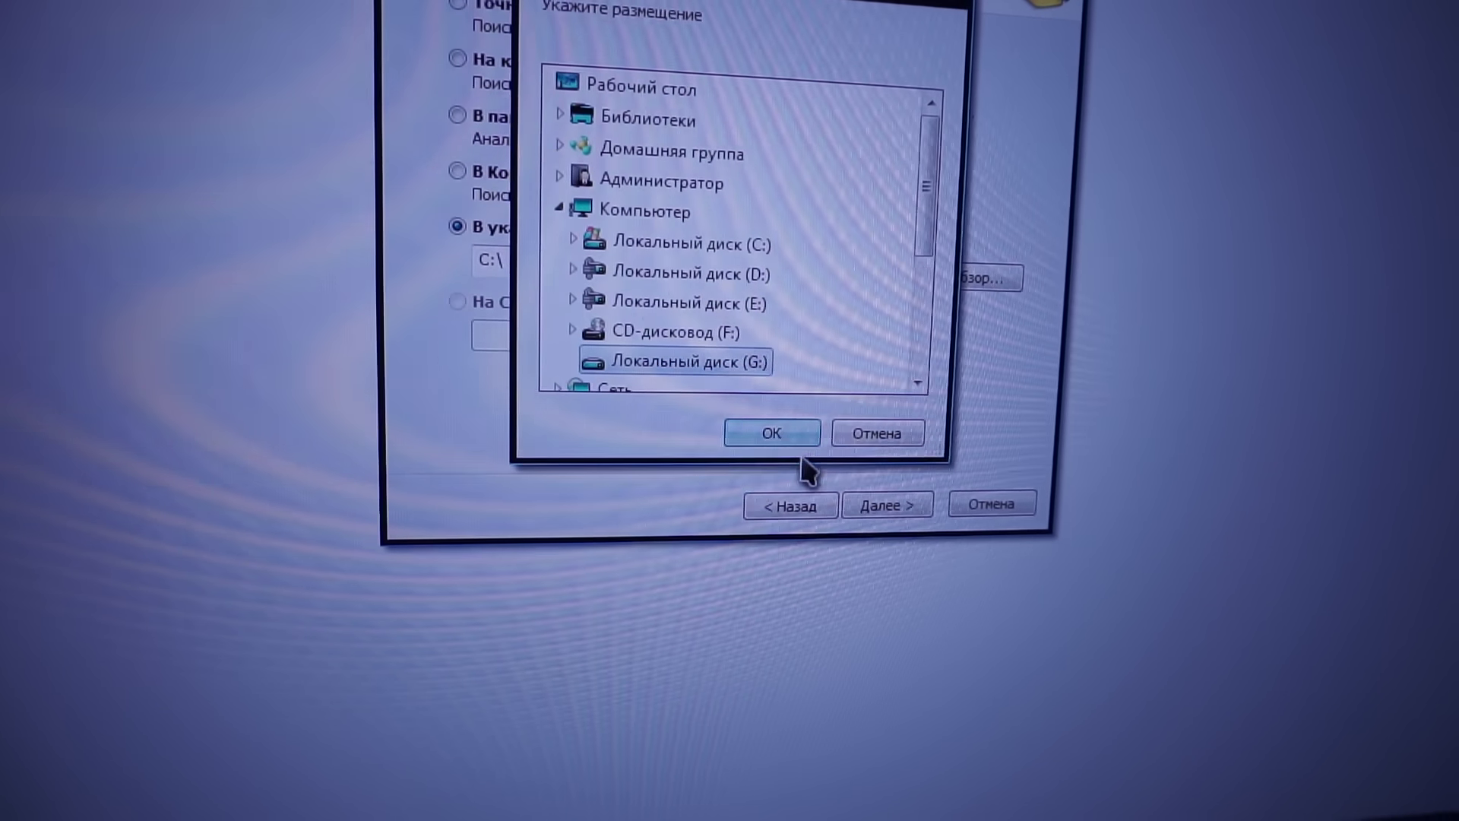
Run a full analysis of Локальный диск (G:) in Hetman Partition Recovery, with NTFS, FAT and deep analysis enabled.
{"action": "left_click", "coordinate": [802, 440]}
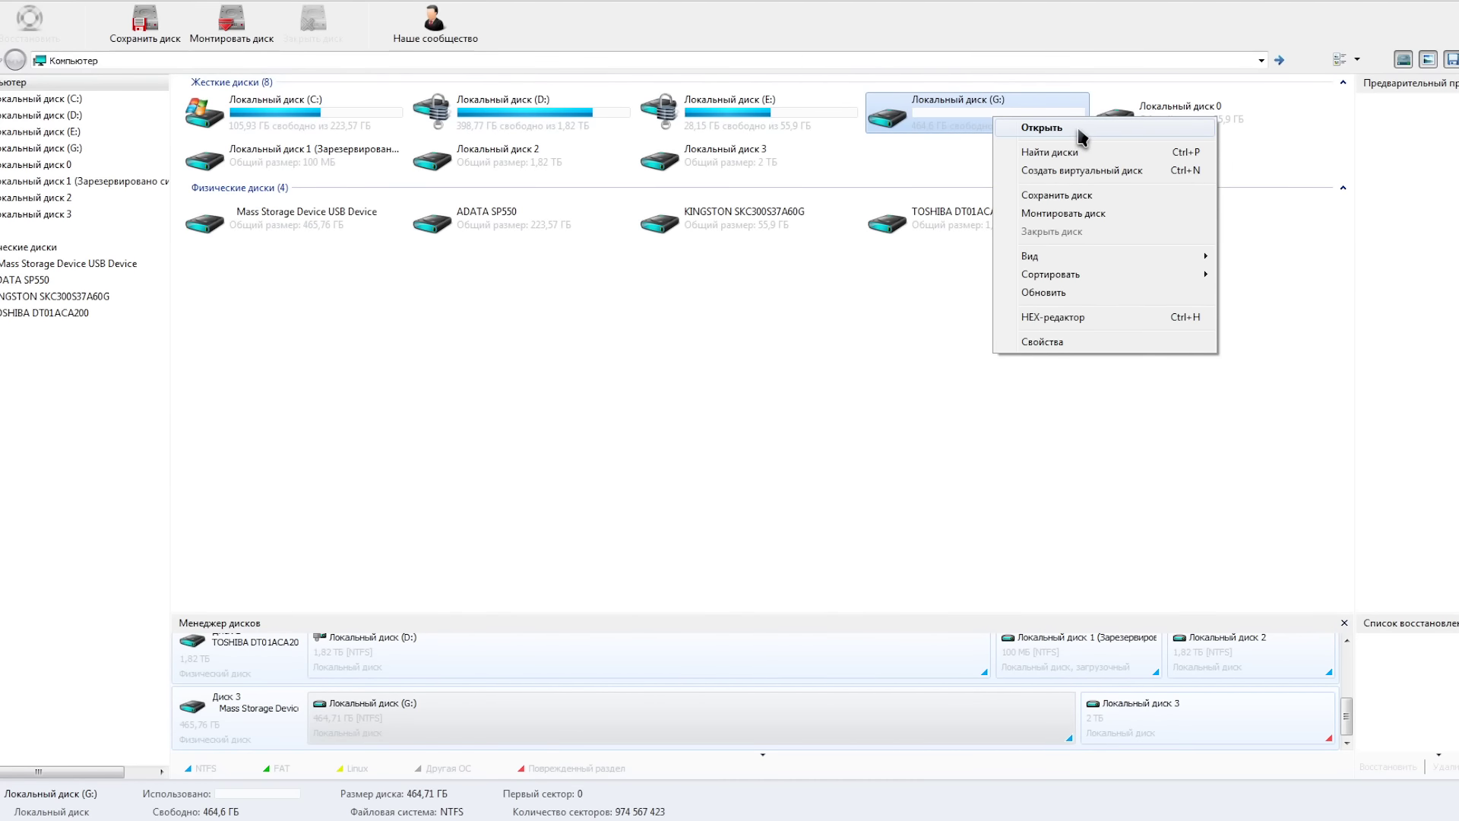
{"action": "left_click", "coordinate": [1080, 130]}
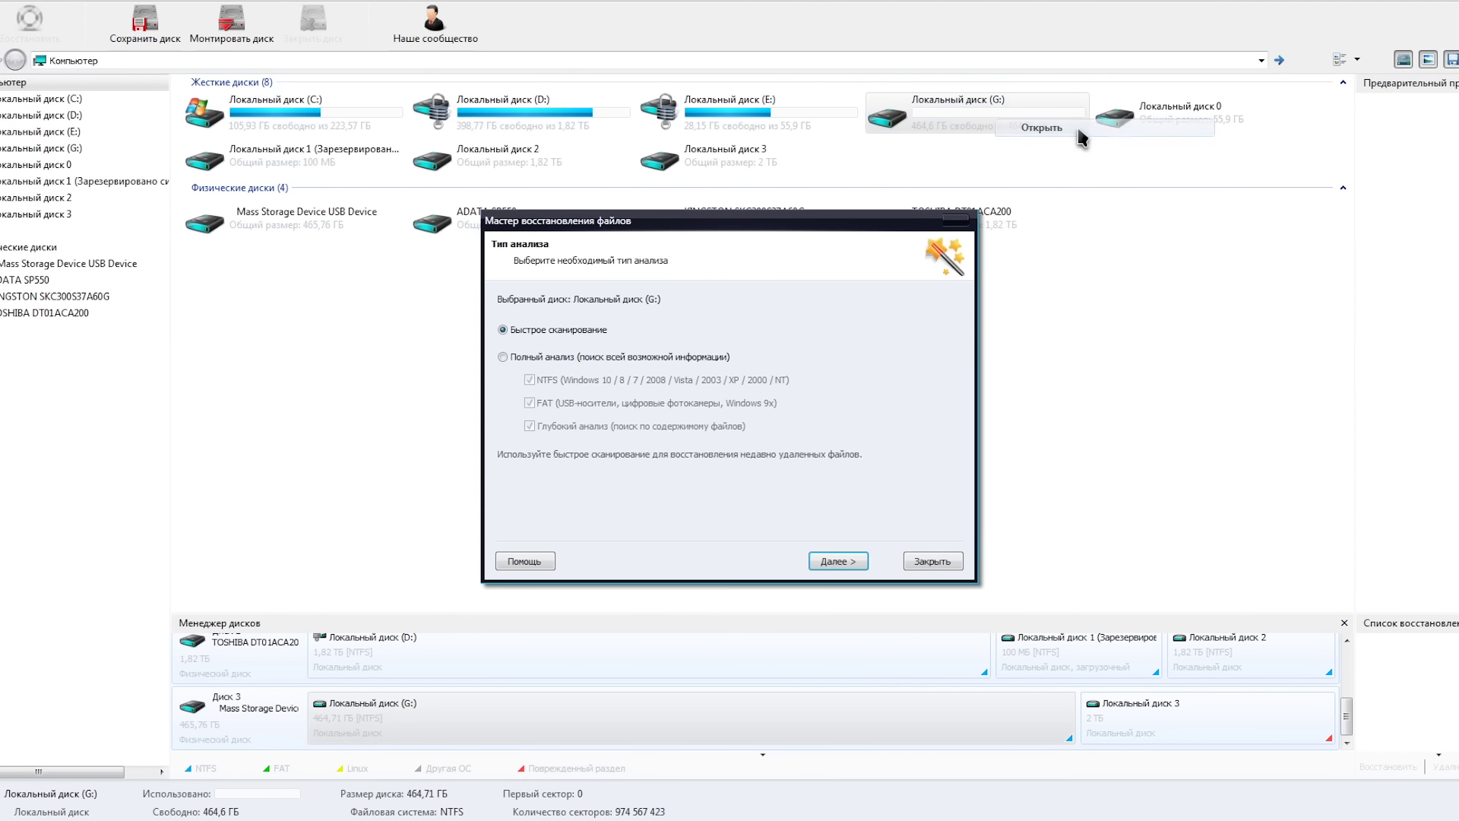
{"action": "left_click", "coordinate": [604, 359]}
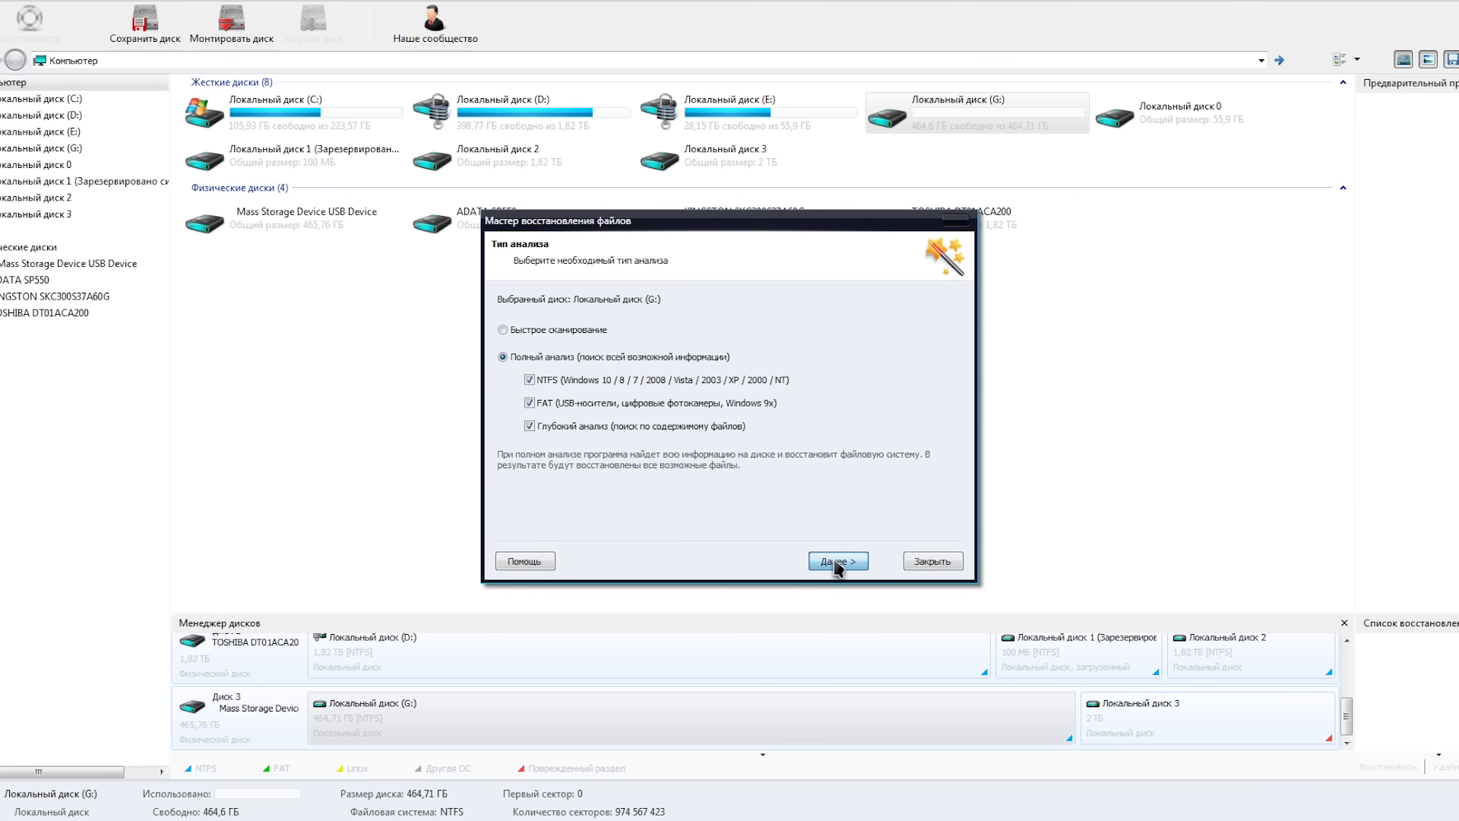
{"action": "left_click", "coordinate": [837, 562]}
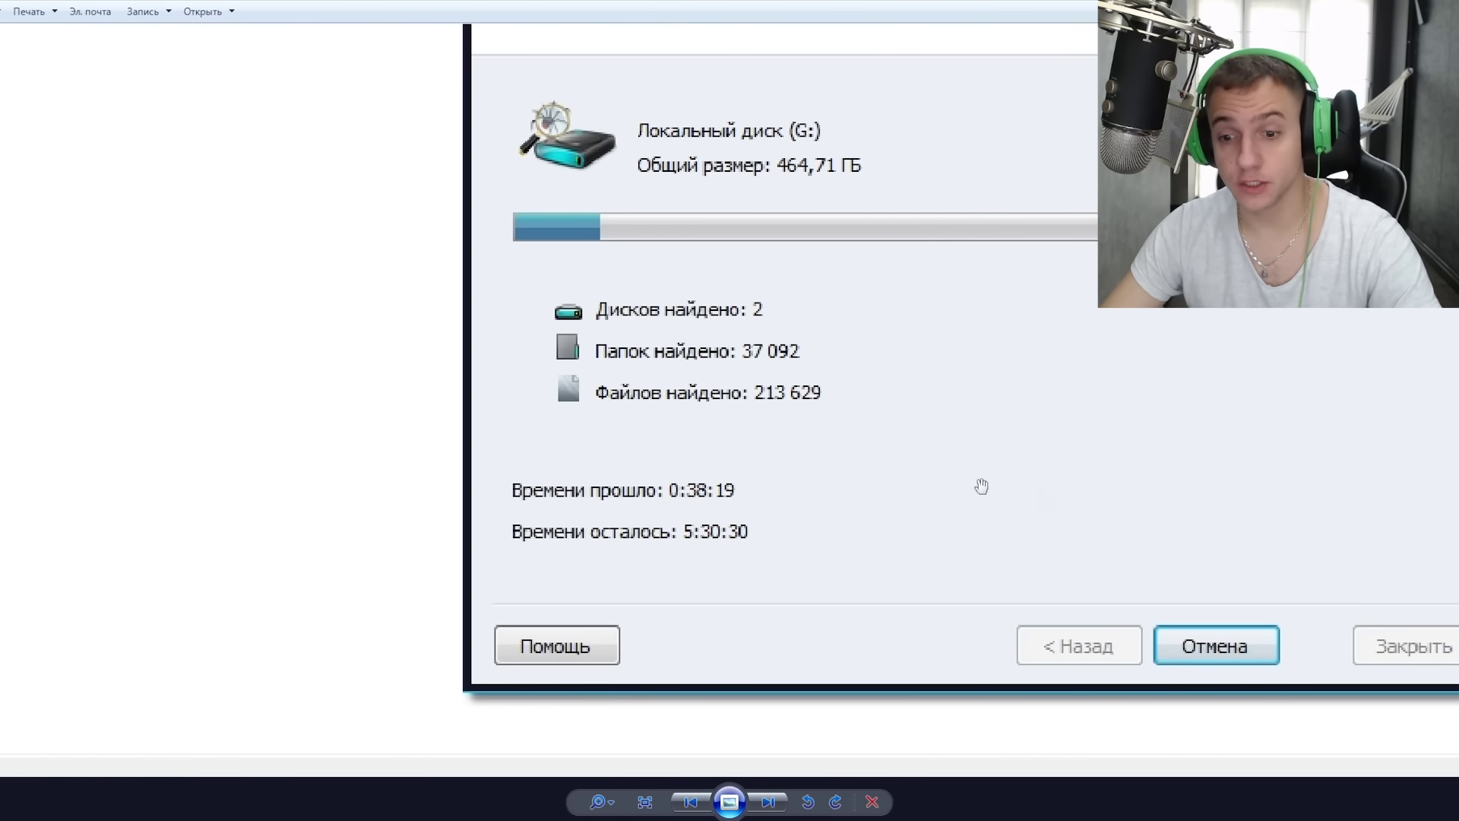
Examine the saved screenshots of the disk analysis in the photo viewer for progress, found files and remaining time.
{"action": "key", "text": "Right"}
{"action": "scroll", "coordinate": [635, 390], "scroll_direction": "up", "scroll_amount": 3}
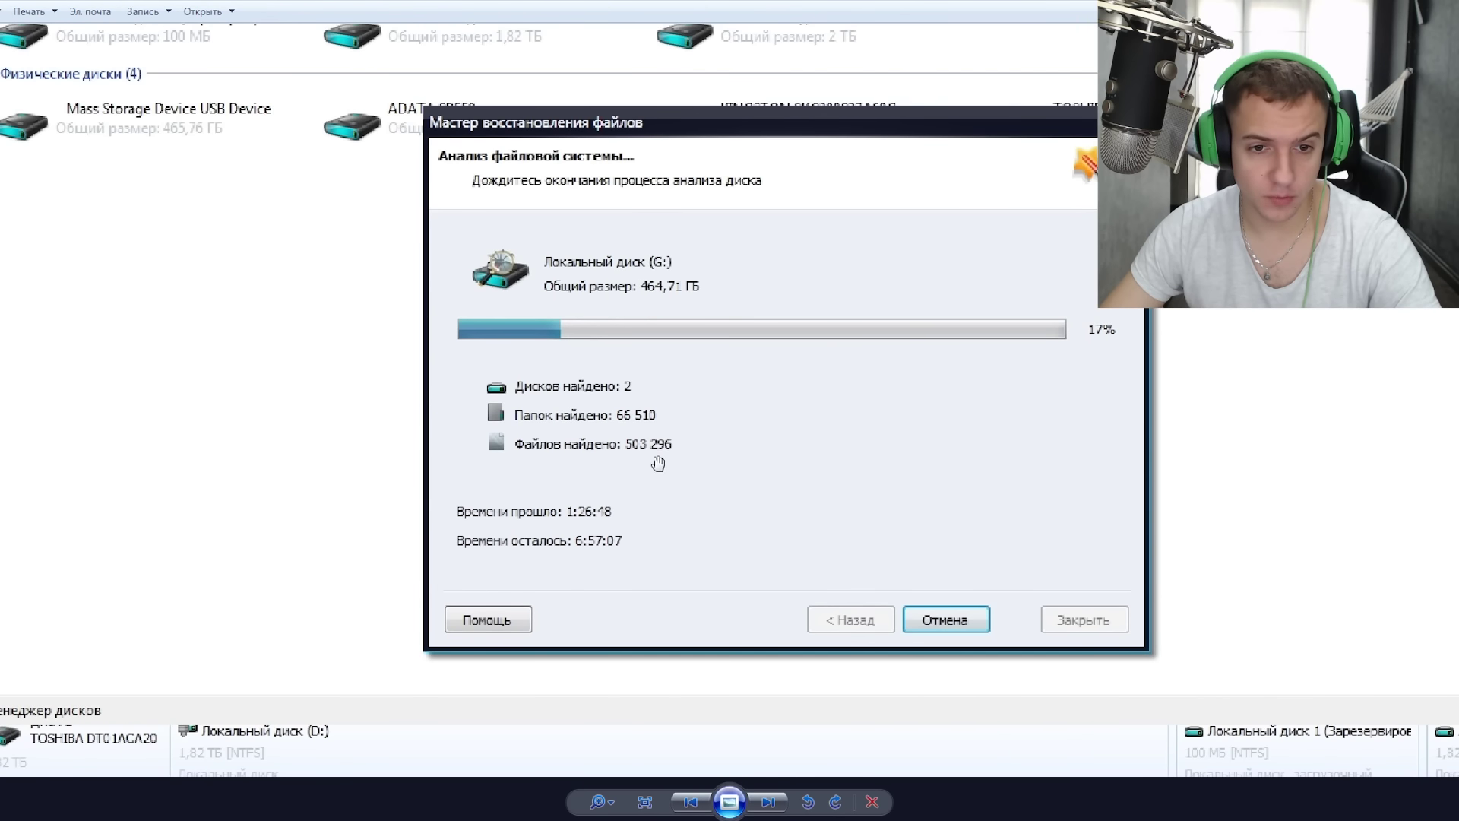
{"action": "key", "text": "Right"}
{"action": "key", "text": "Left"}
{"action": "scroll", "coordinate": [841, 463], "scroll_direction": "up", "scroll_amount": 3}
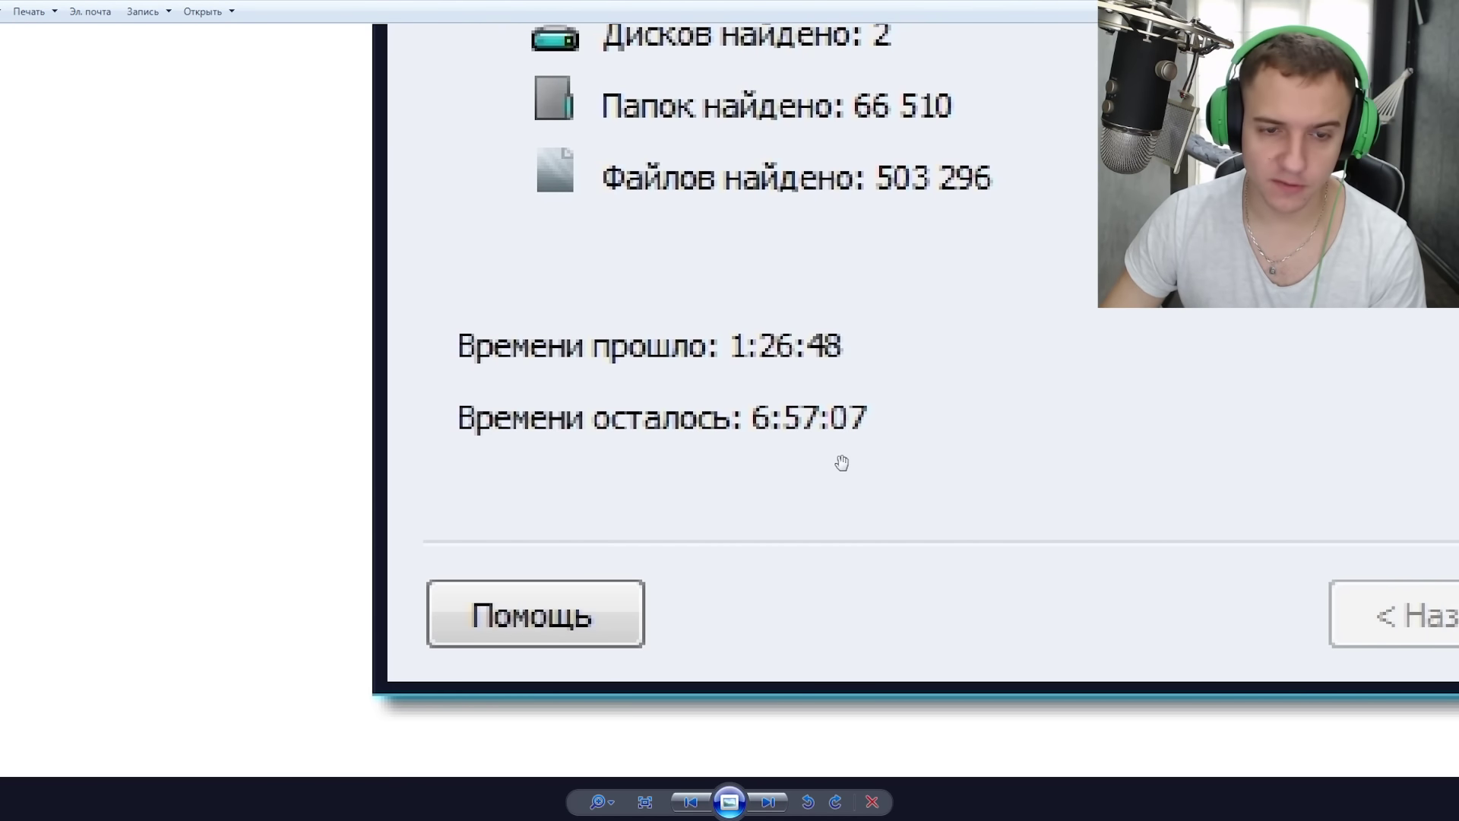
{"action": "scroll", "coordinate": [881, 461], "scroll_direction": "down", "scroll_amount": 3}
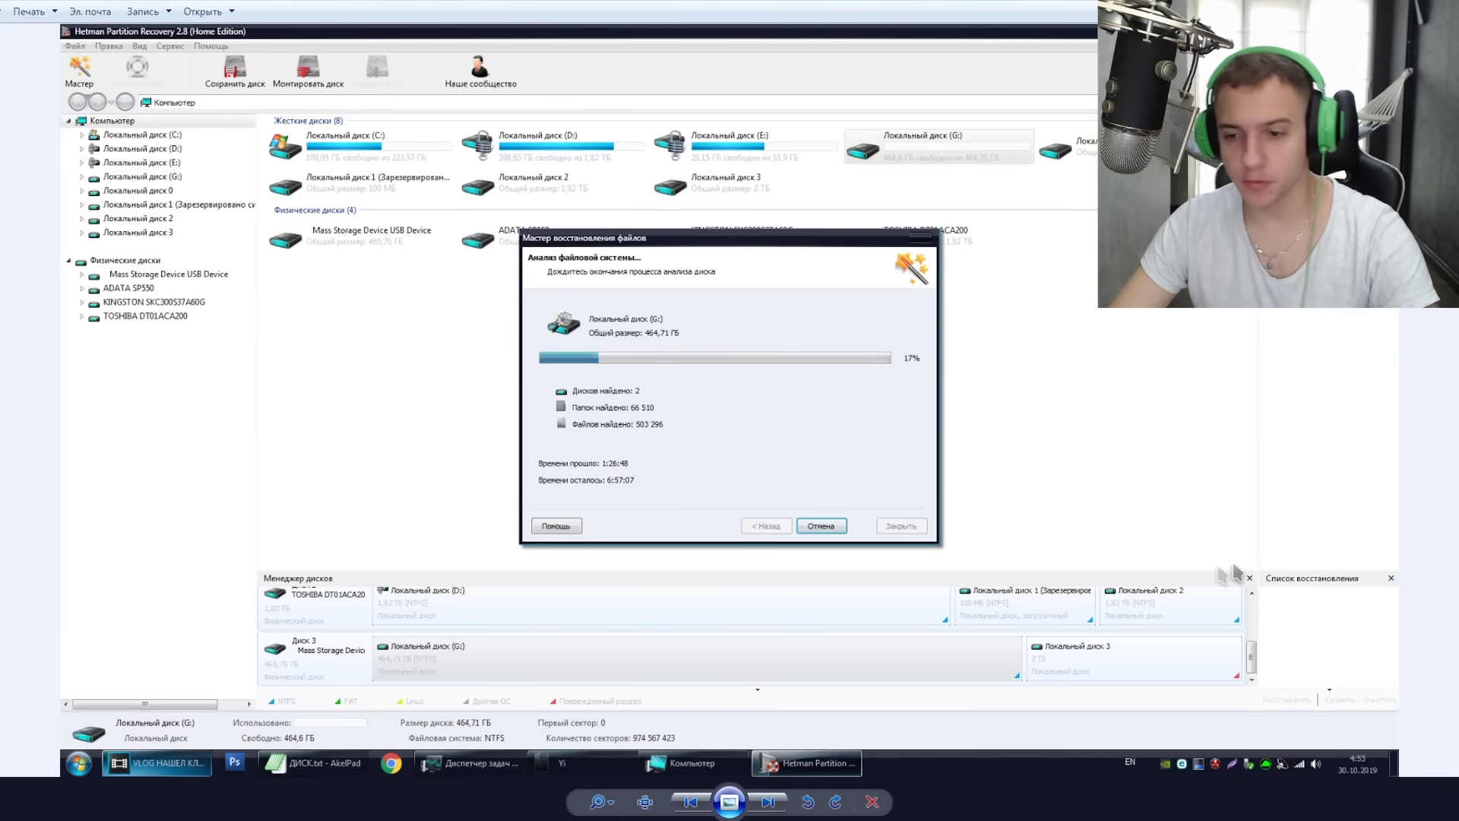
{"action": "key", "text": "Right"}
{"action": "scroll", "coordinate": [1049, 539], "scroll_direction": "up", "scroll_amount": 5}
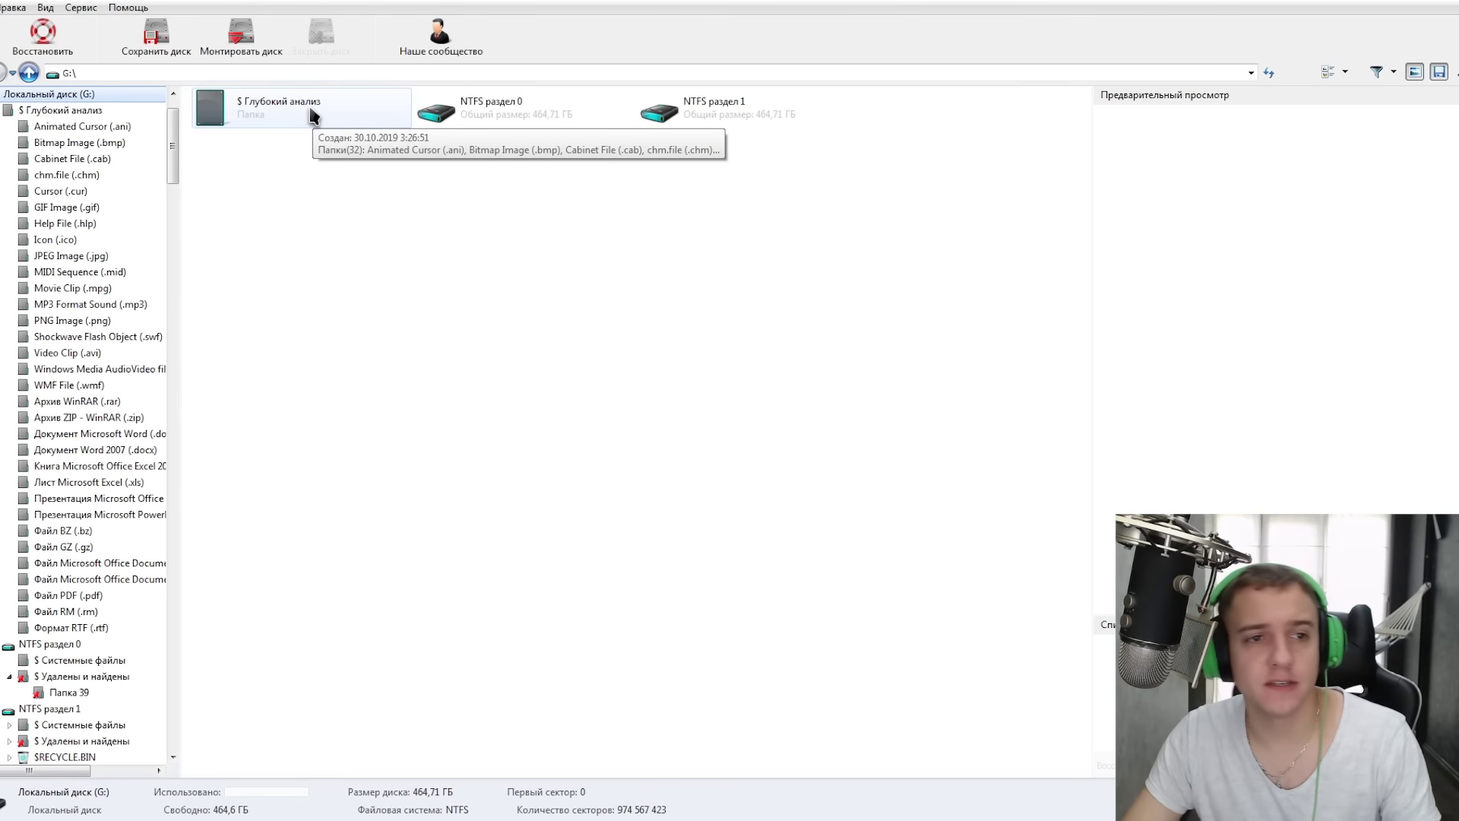
Preview several documents, including Файл 00020.rtf, in the Формат RTF (.rtf) folder of the deep analysis results.
{"action": "double_click", "coordinate": [312, 112]}
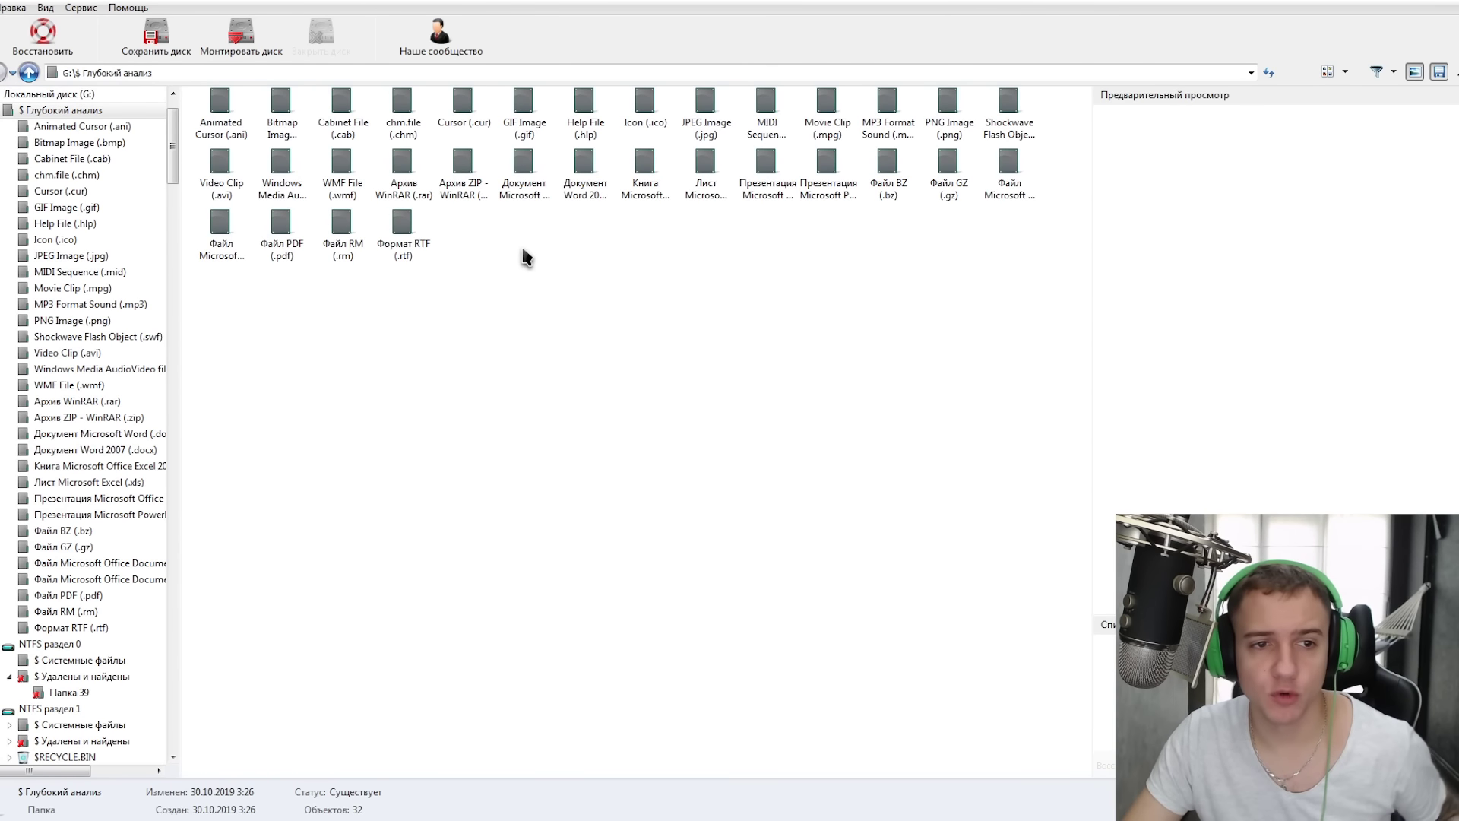
{"action": "double_click", "coordinate": [403, 228]}
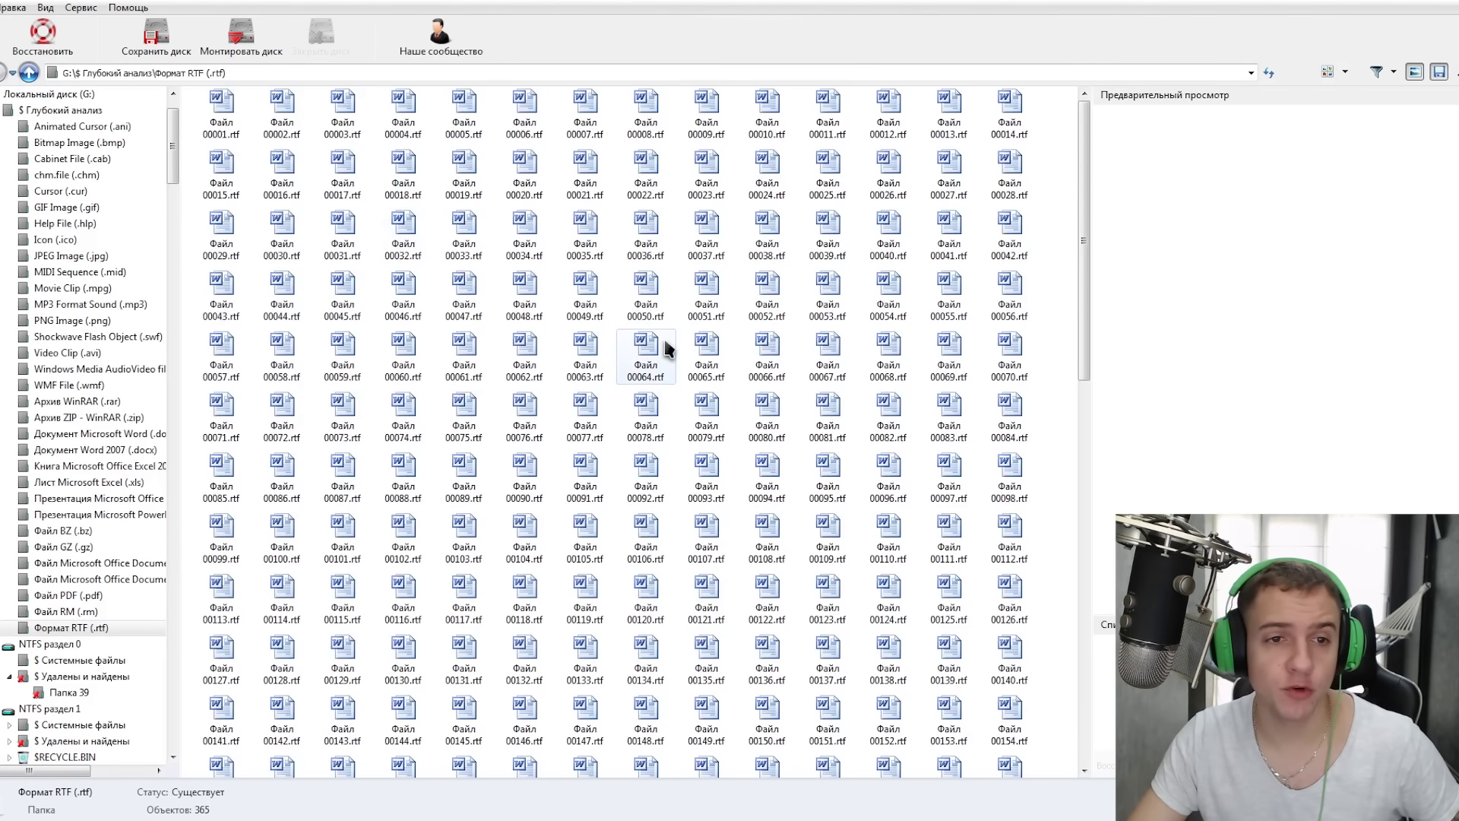
{"action": "left_click", "coordinate": [532, 186]}
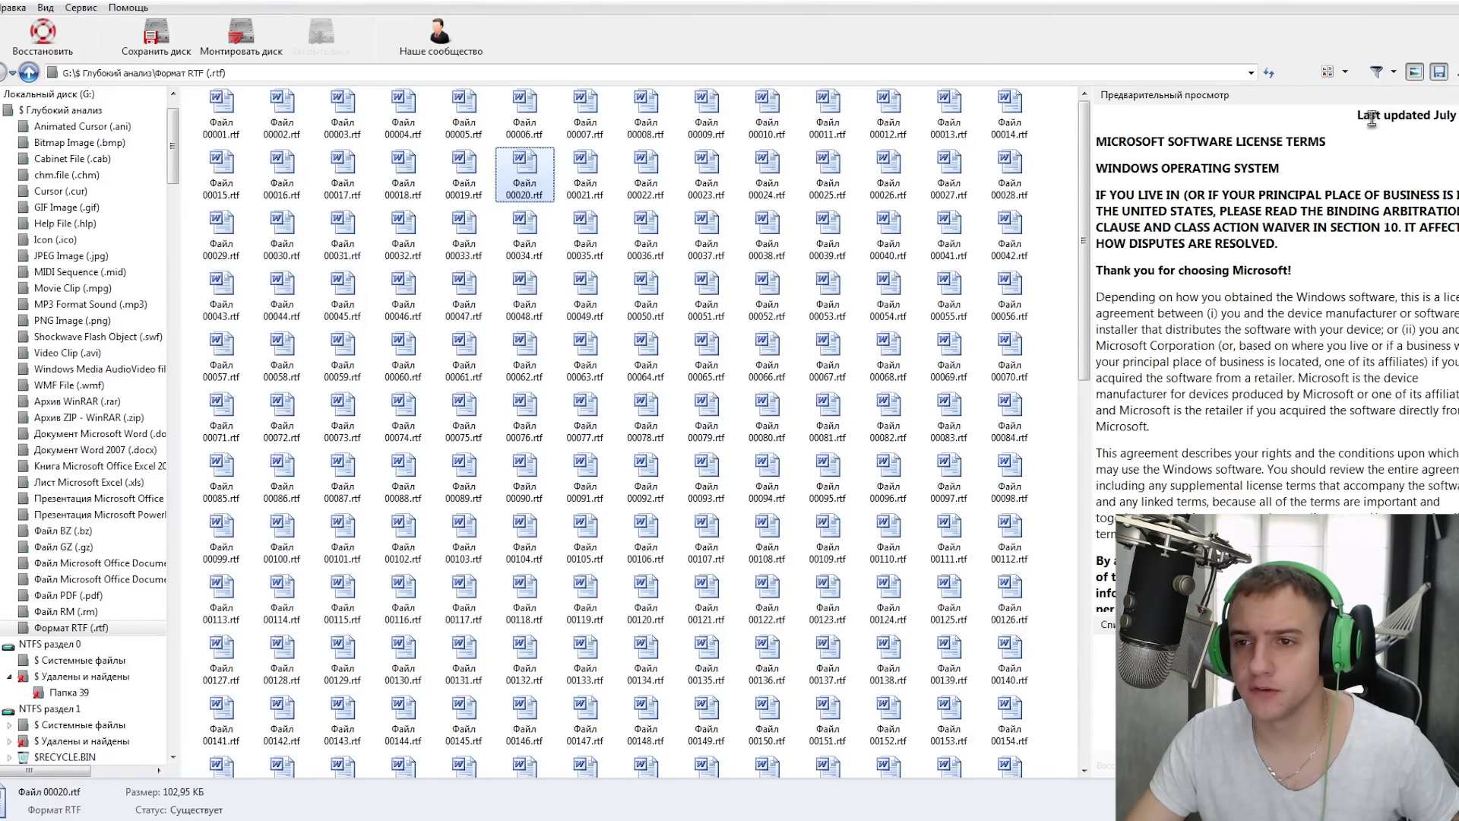
{"action": "left_click", "coordinate": [884, 360]}
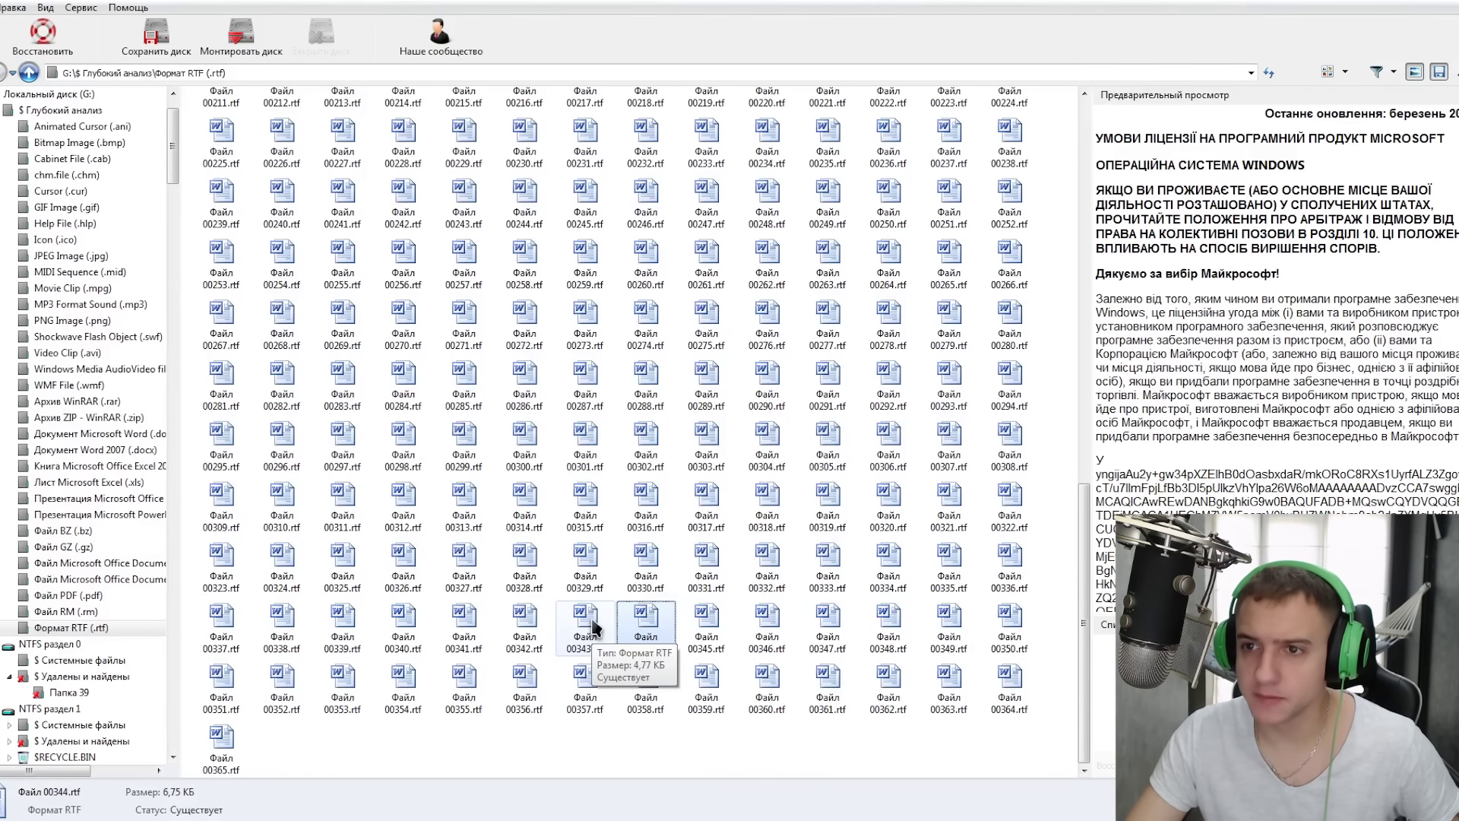
{"action": "left_click", "coordinate": [592, 620]}
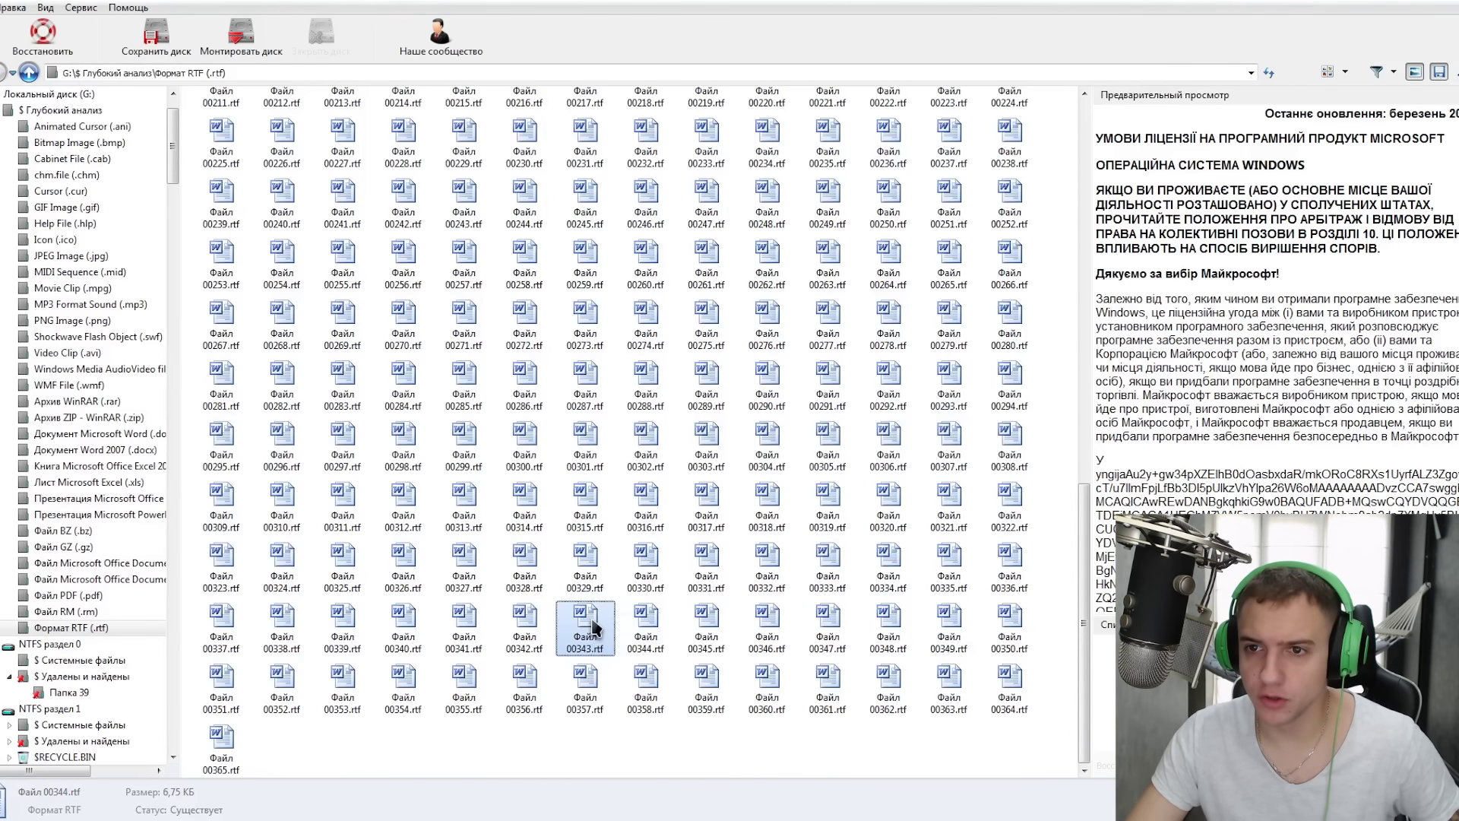
{"action": "left_click", "coordinate": [1010, 257]}
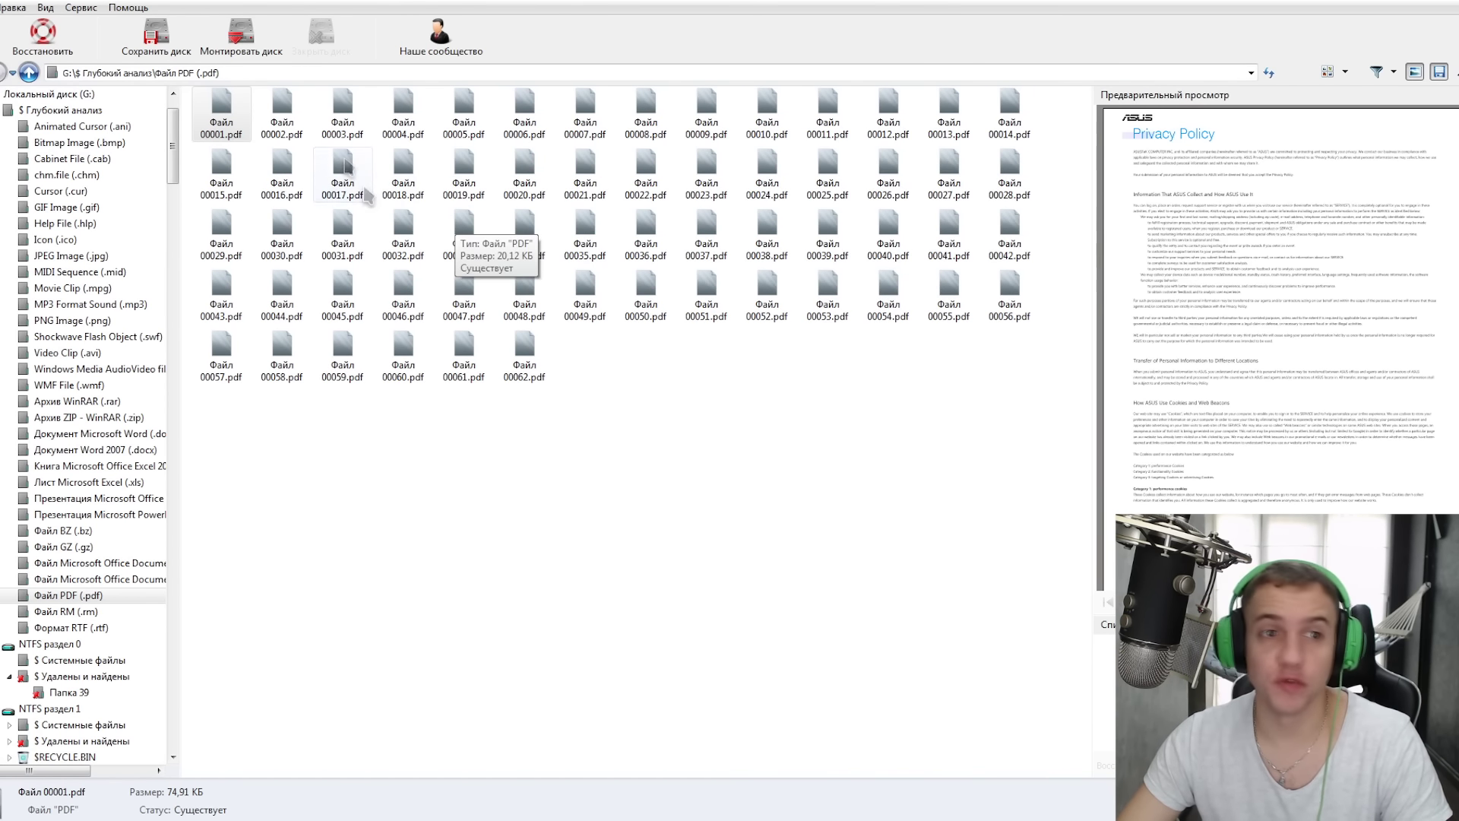
Preview Файл 00006.pdf through Файл 00010.pdf in the Файл PDF (.pdf) folder, and return to the deep analysis folder.
{"action": "left_click", "coordinate": [524, 111]}
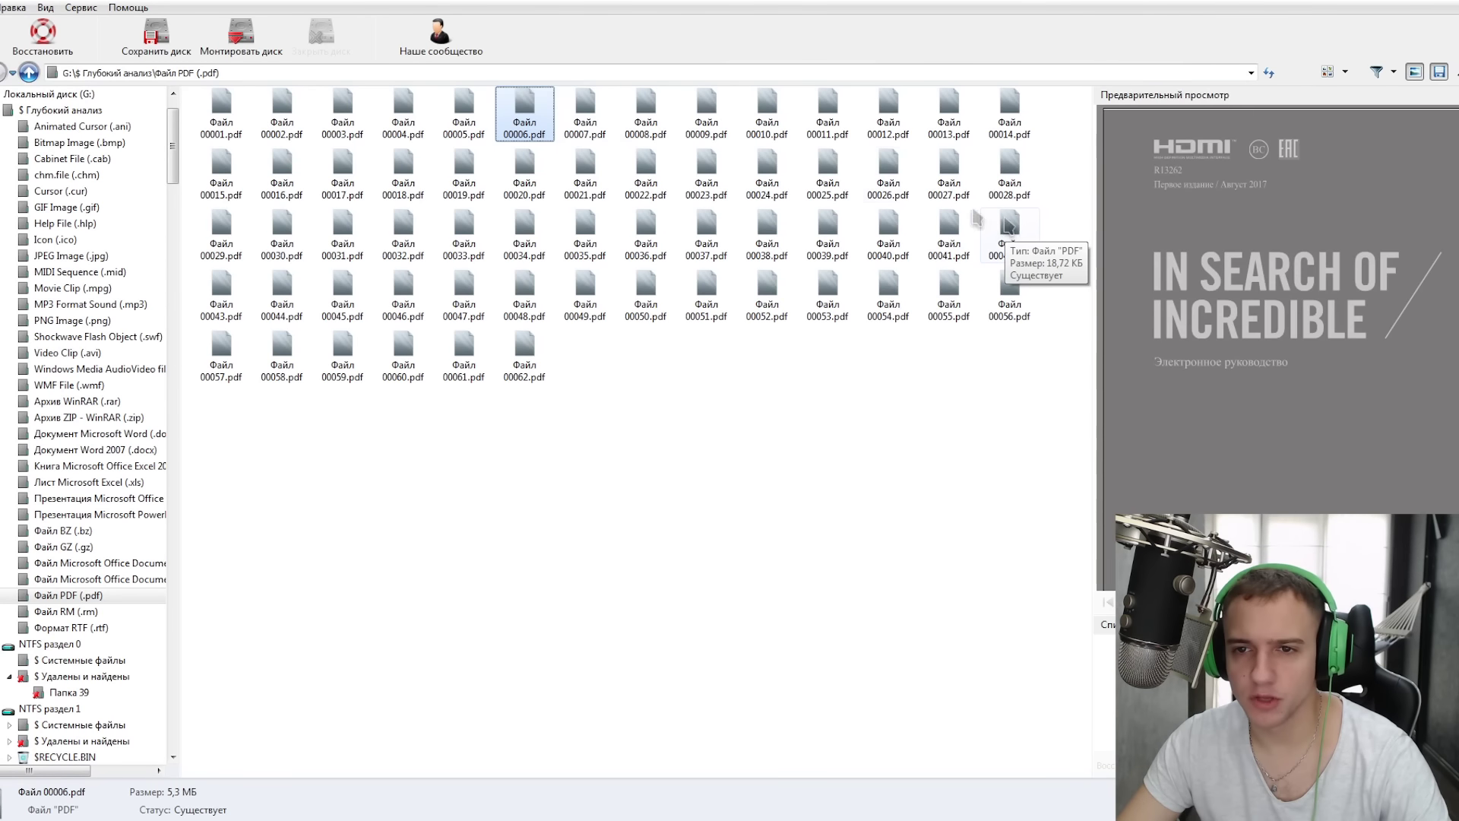
{"action": "left_click", "coordinate": [580, 110]}
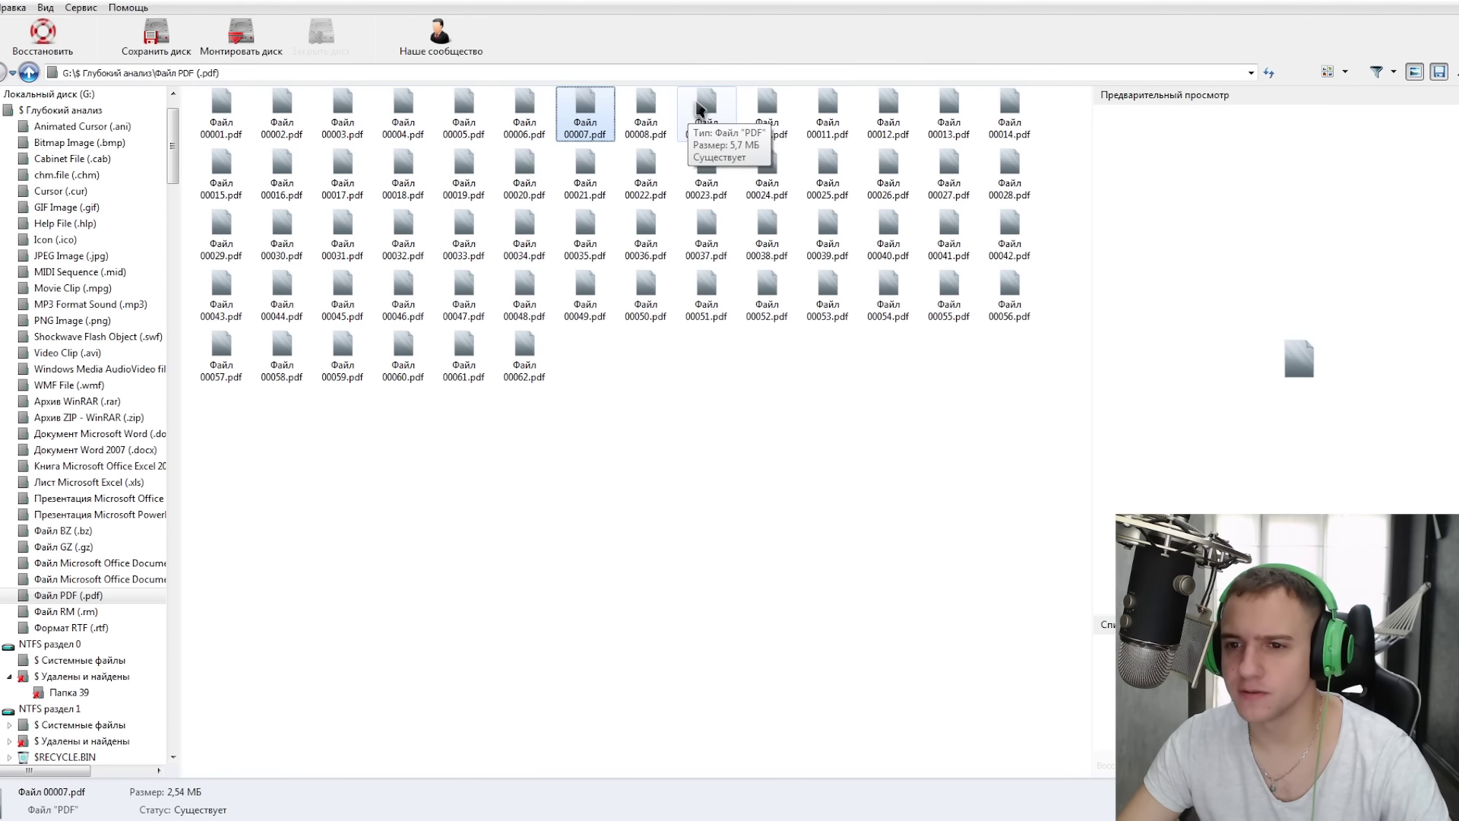
{"action": "key", "text": "Right"}
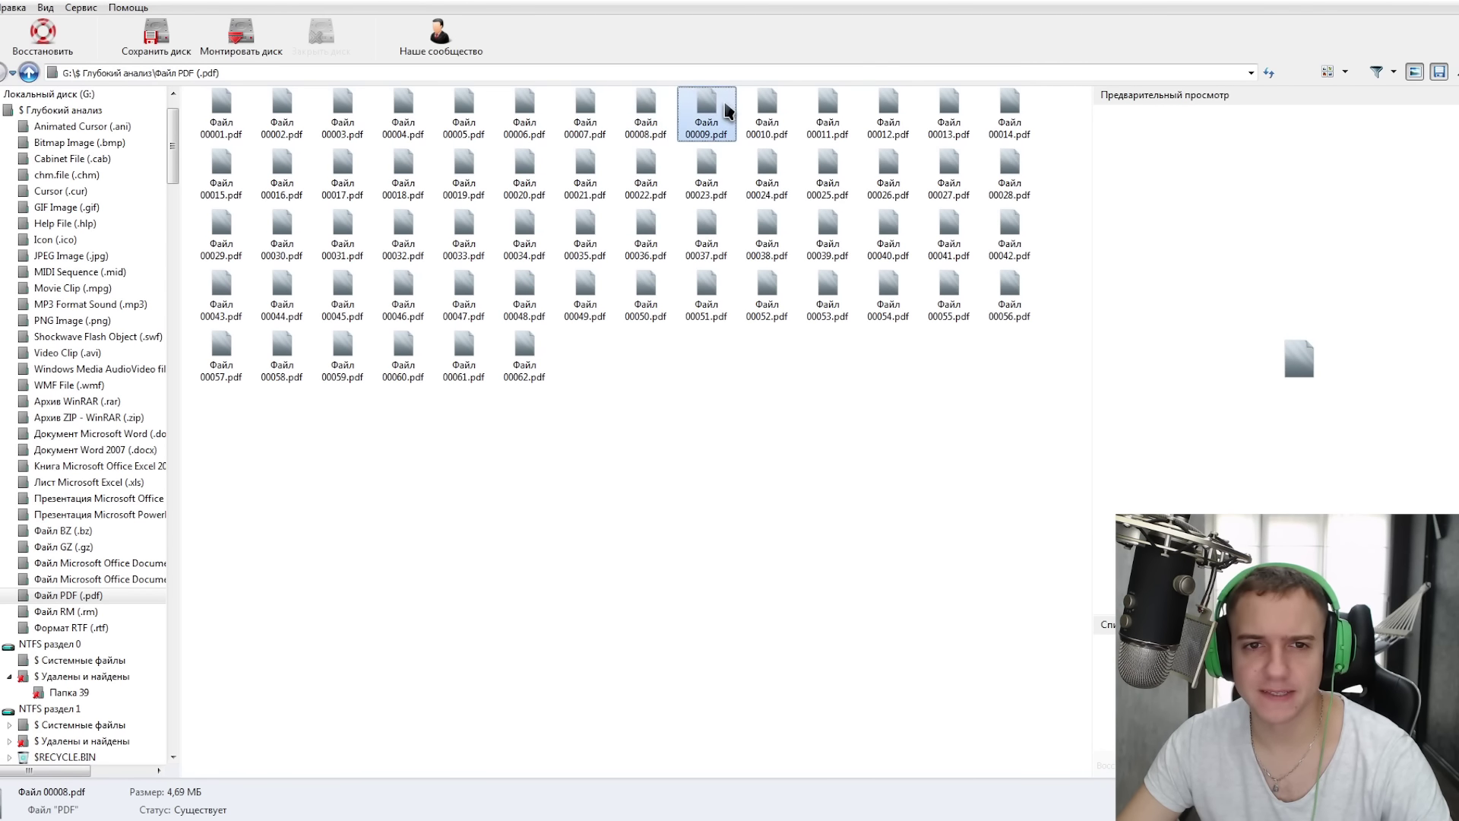
{"action": "left_click", "coordinate": [778, 110]}
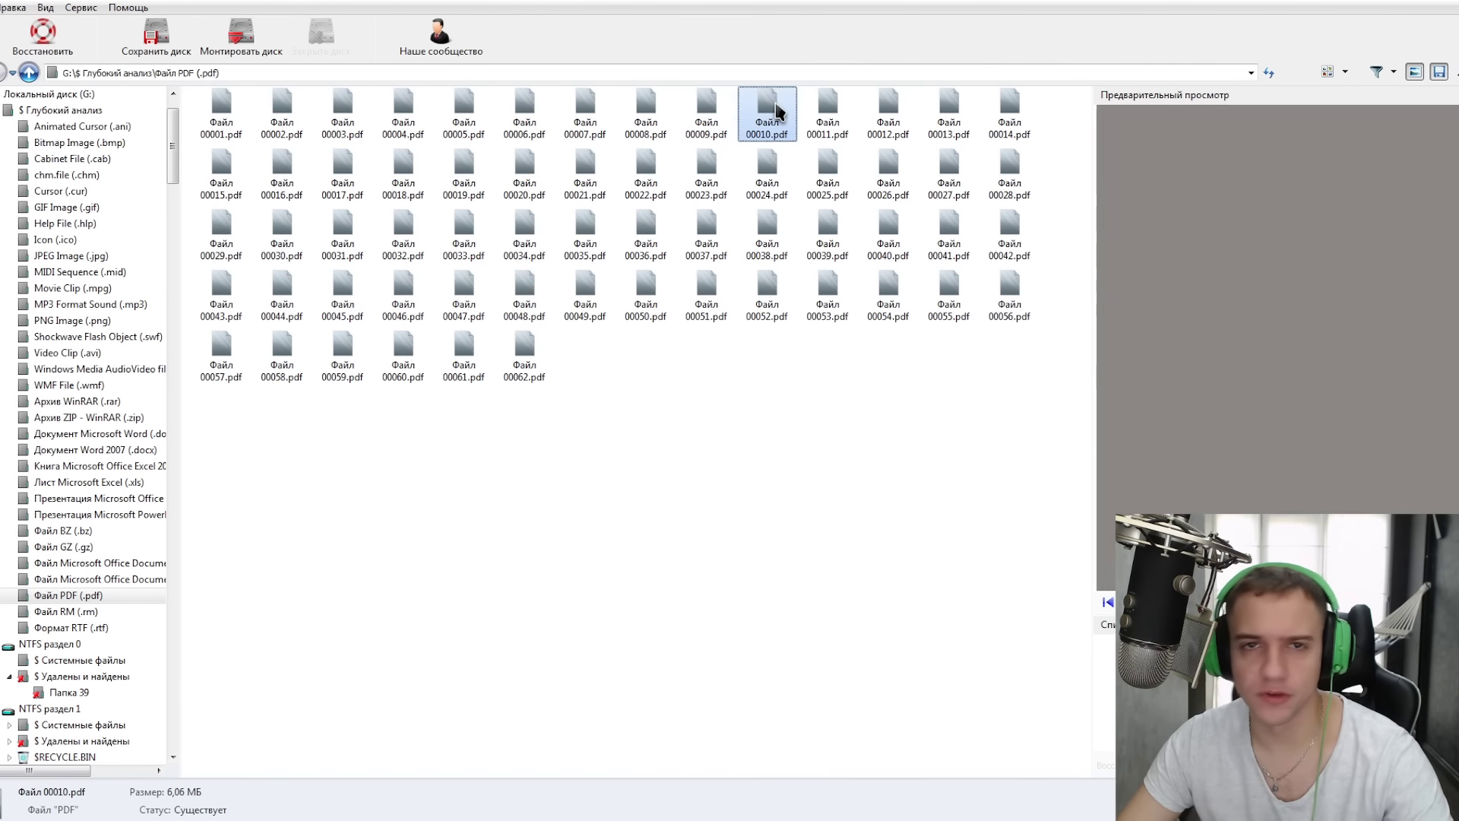
{"action": "key", "text": "BackSpace"}
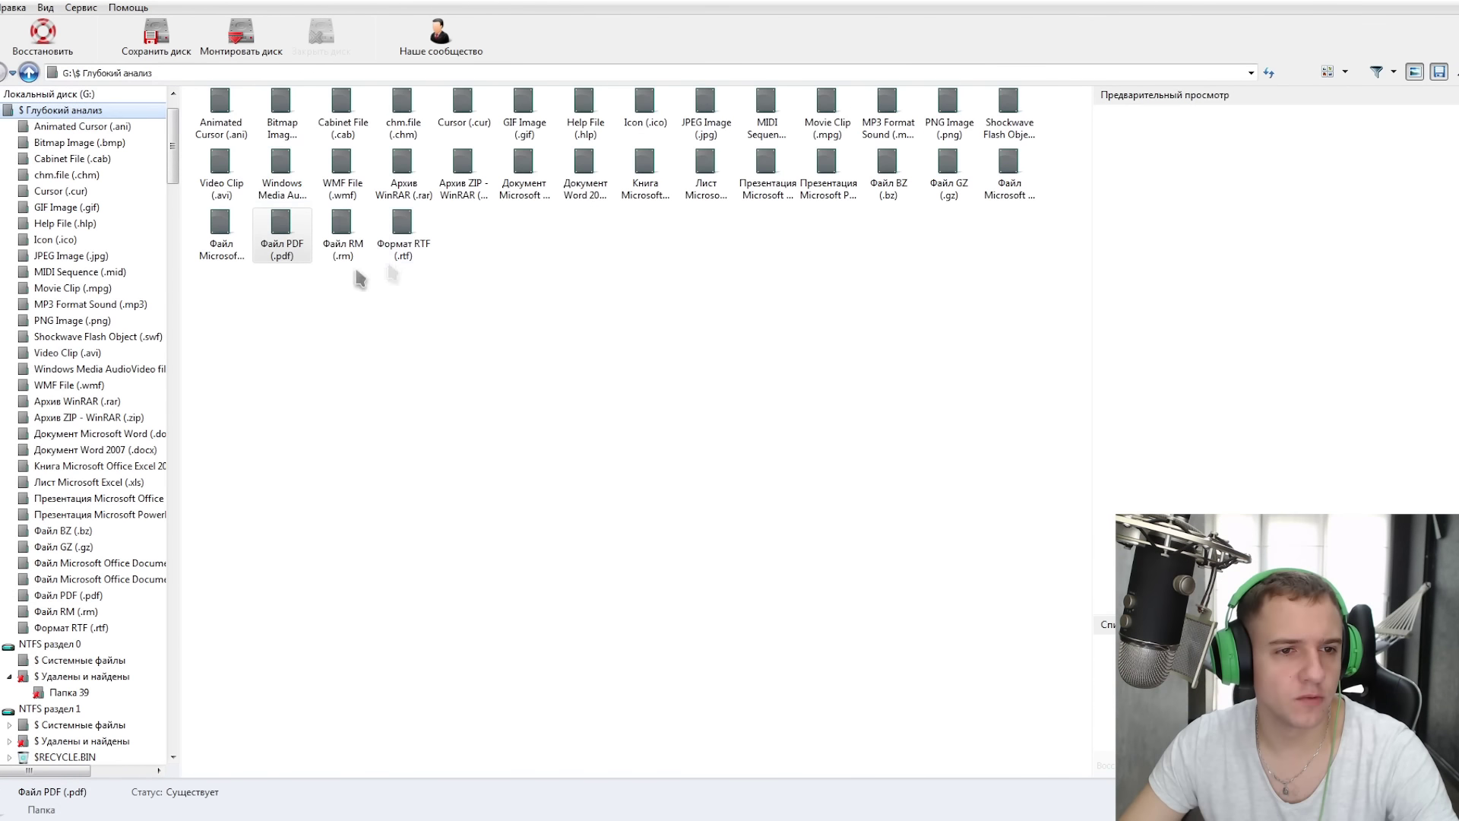
Look over the deep analysis file-type folders and open Презентация Microsoft PowerPoint (.ppt).
{"action": "left_click", "coordinate": [228, 214]}
{"action": "left_click", "coordinate": [1011, 191]}
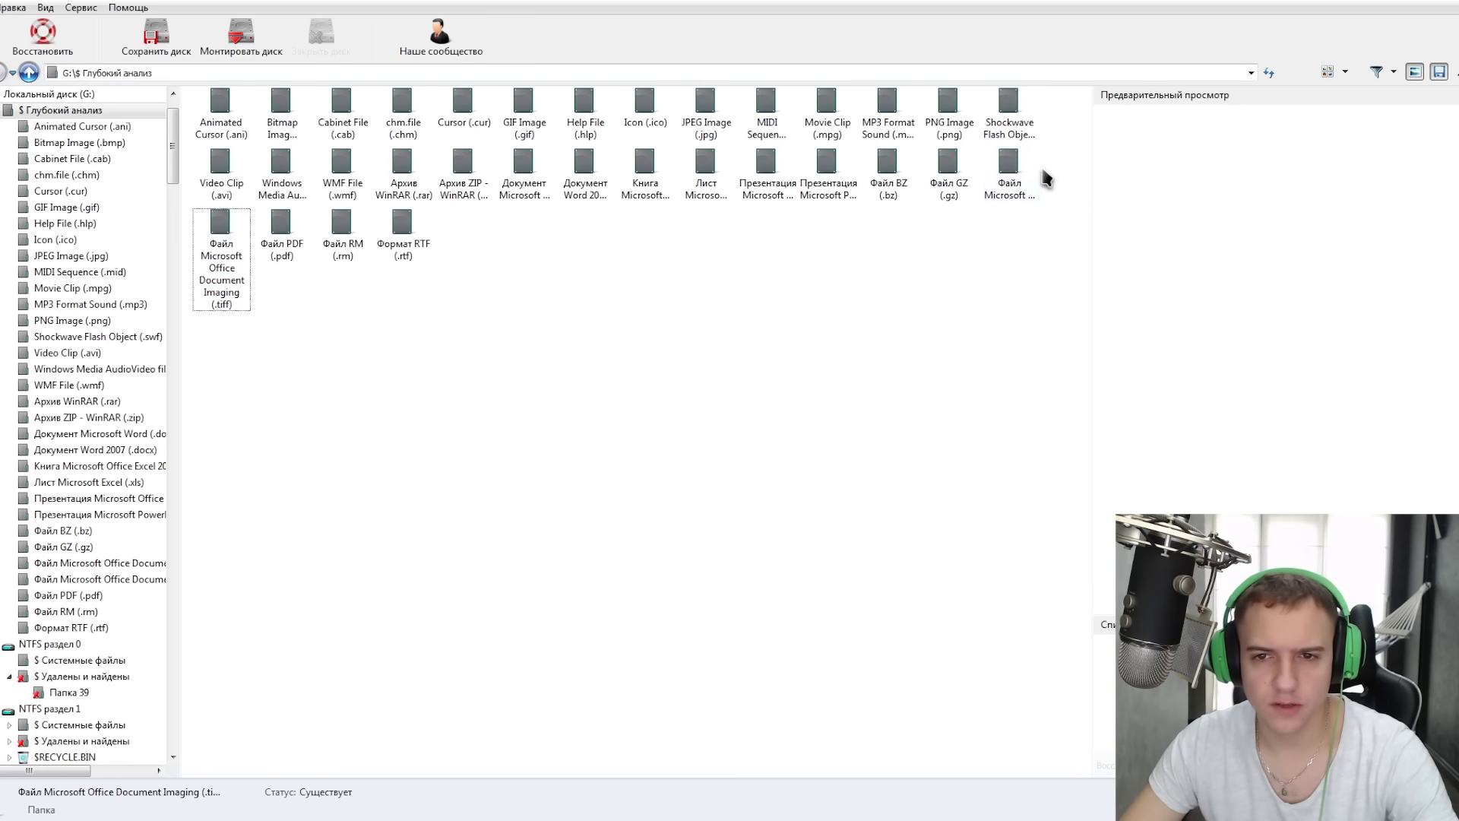
{"action": "left_click", "coordinate": [966, 167]}
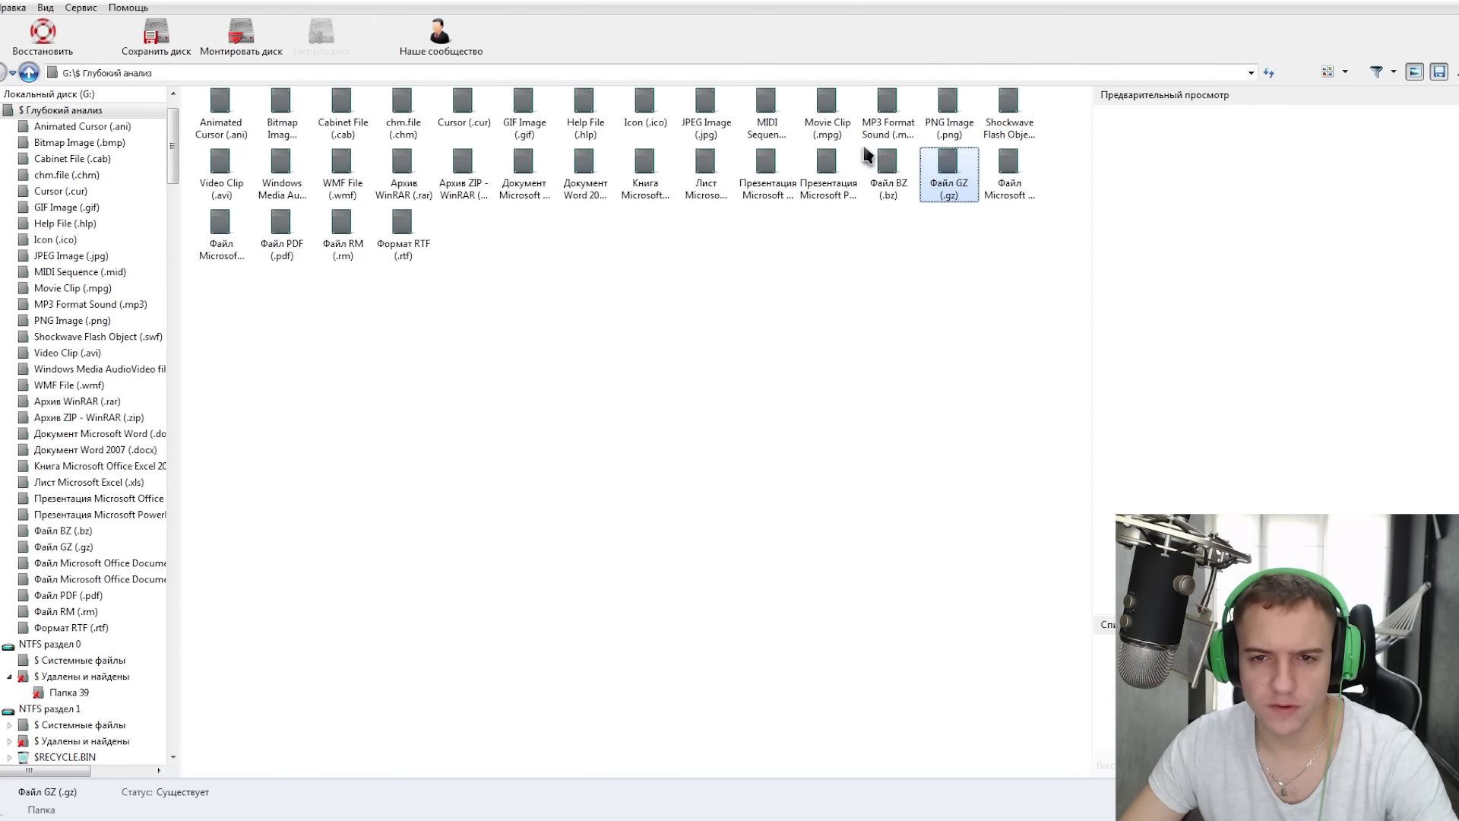
{"action": "left_click", "coordinate": [827, 163]}
{"action": "double_click", "coordinate": [836, 169]}
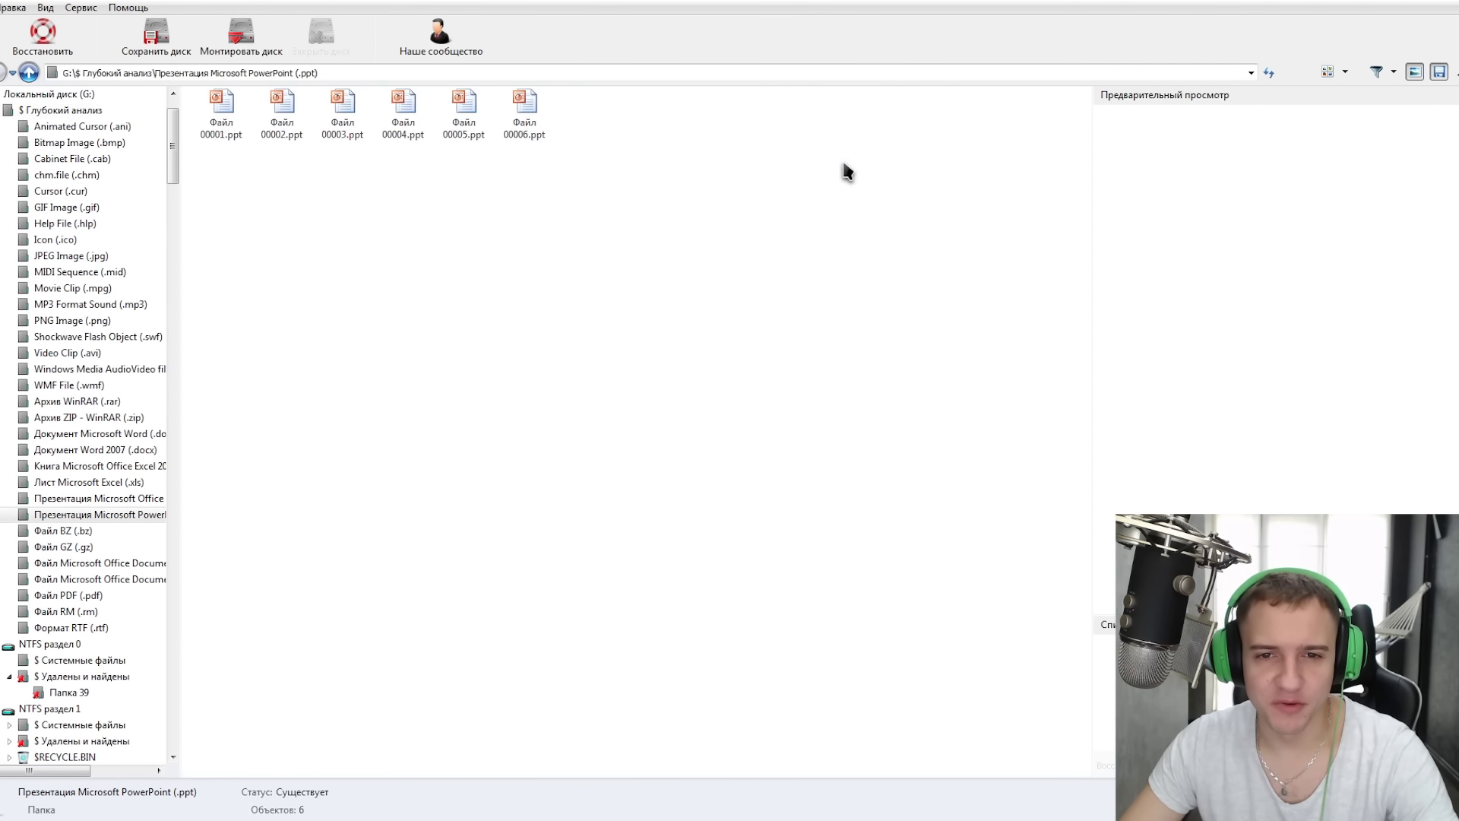
Recover Файл 00006.ppt by saving it to the hard disk, and open the recovered presentation in PowerPoint.
{"action": "left_click", "coordinate": [525, 114]}
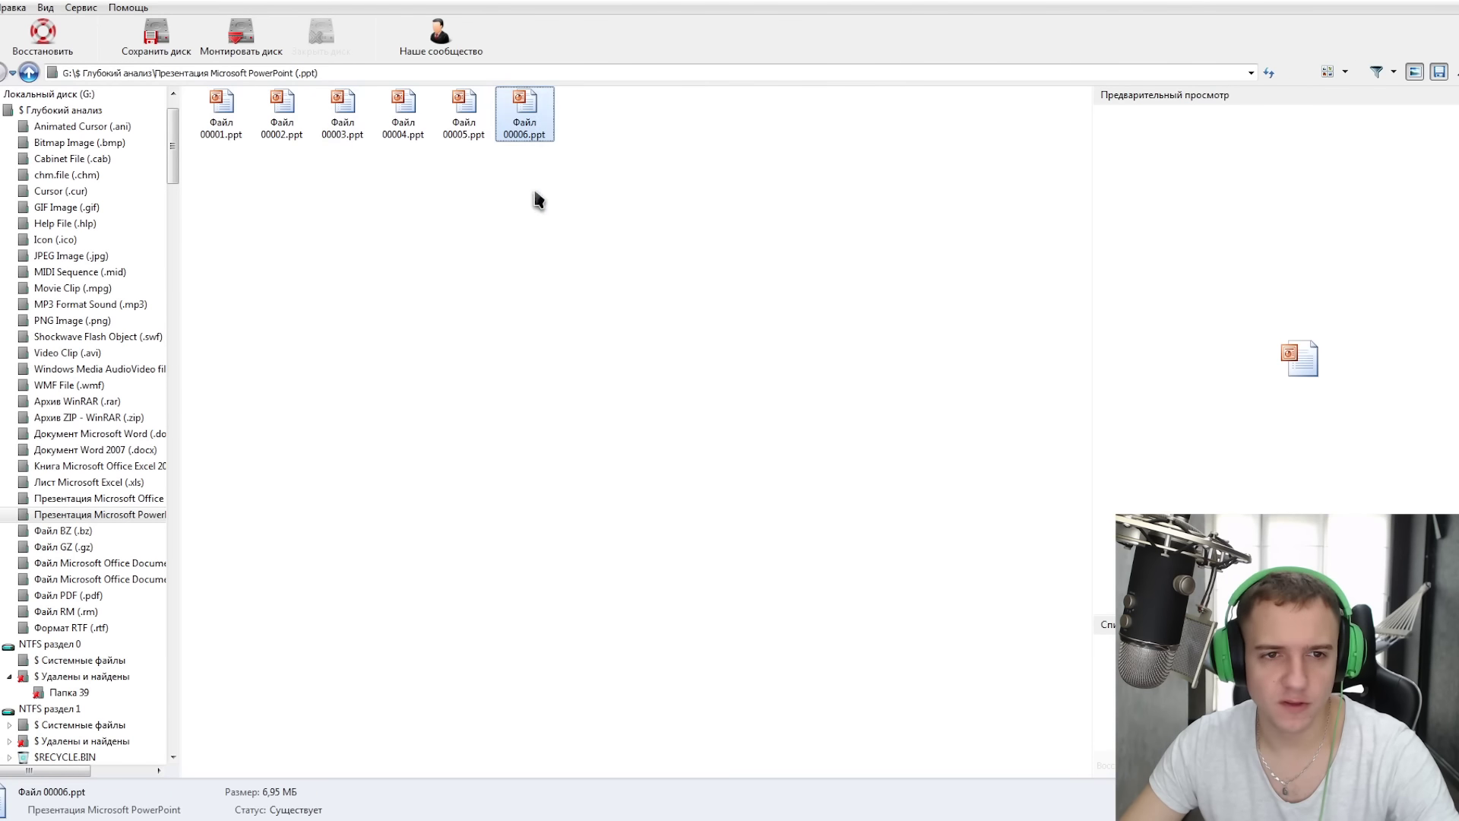
{"action": "right_click", "coordinate": [524, 103]}
{"action": "left_click", "coordinate": [566, 120]}
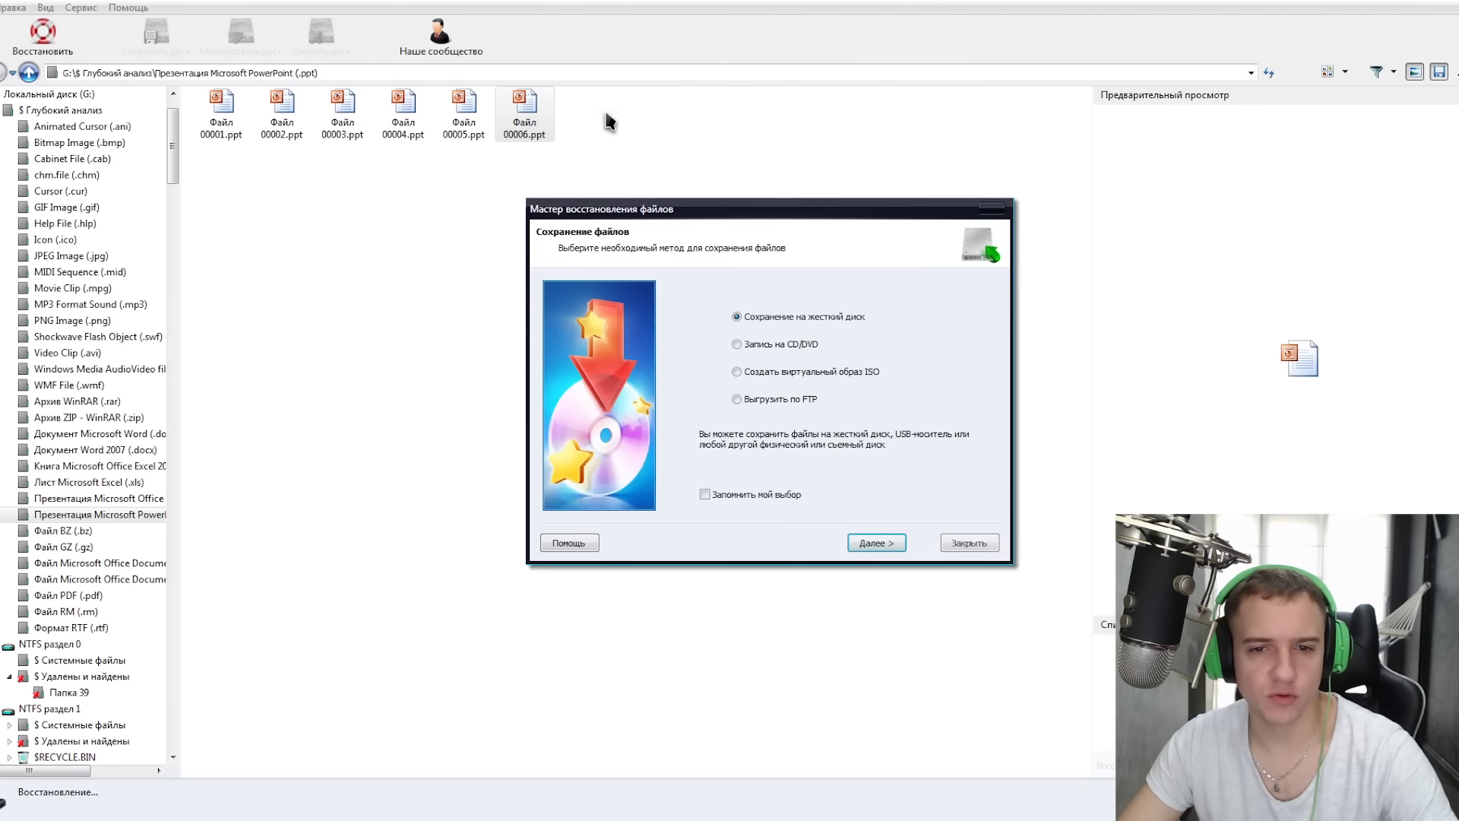
{"action": "key", "text": "Return"}
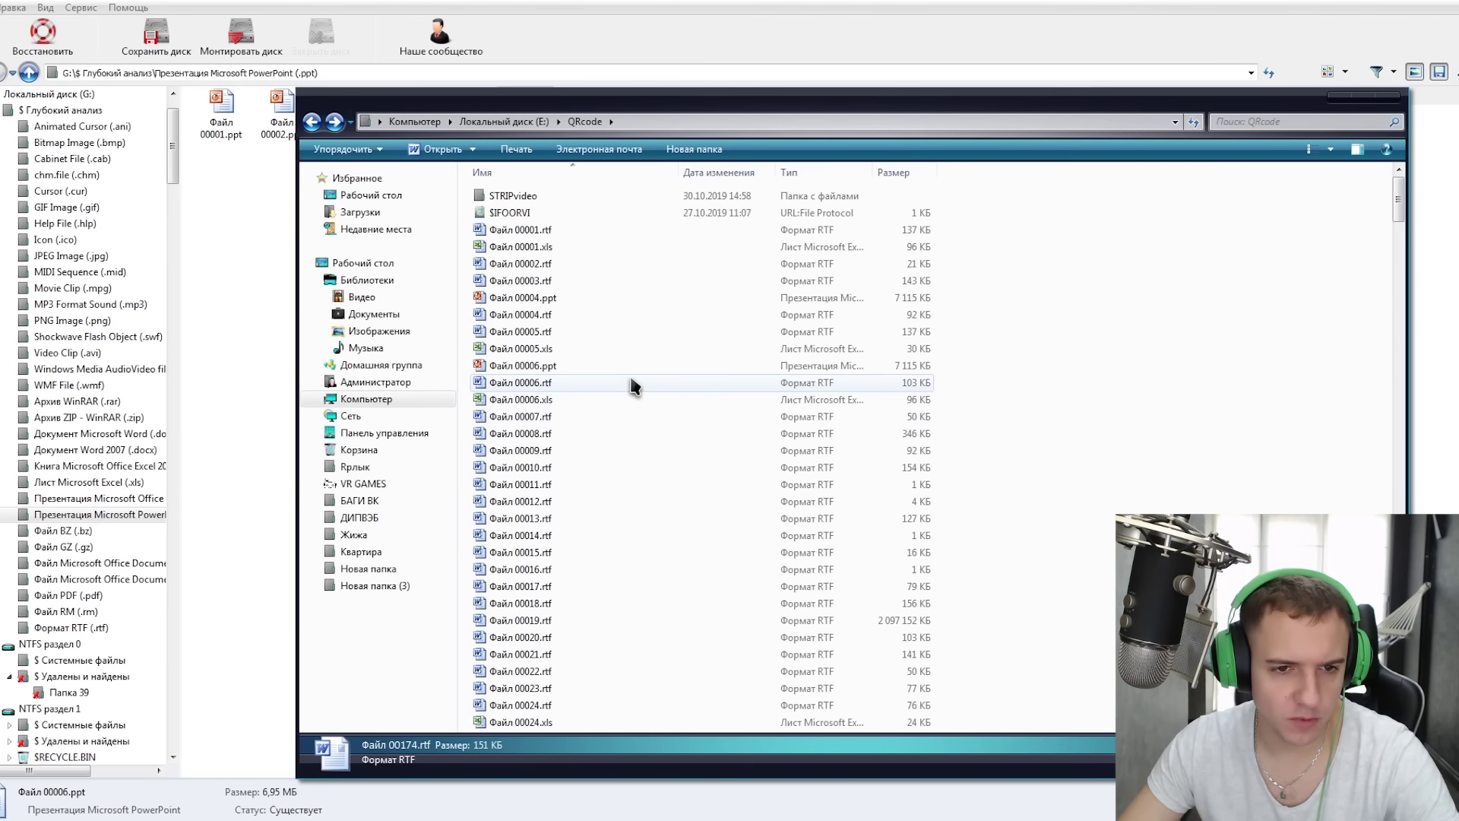
{"action": "double_click", "coordinate": [638, 374]}
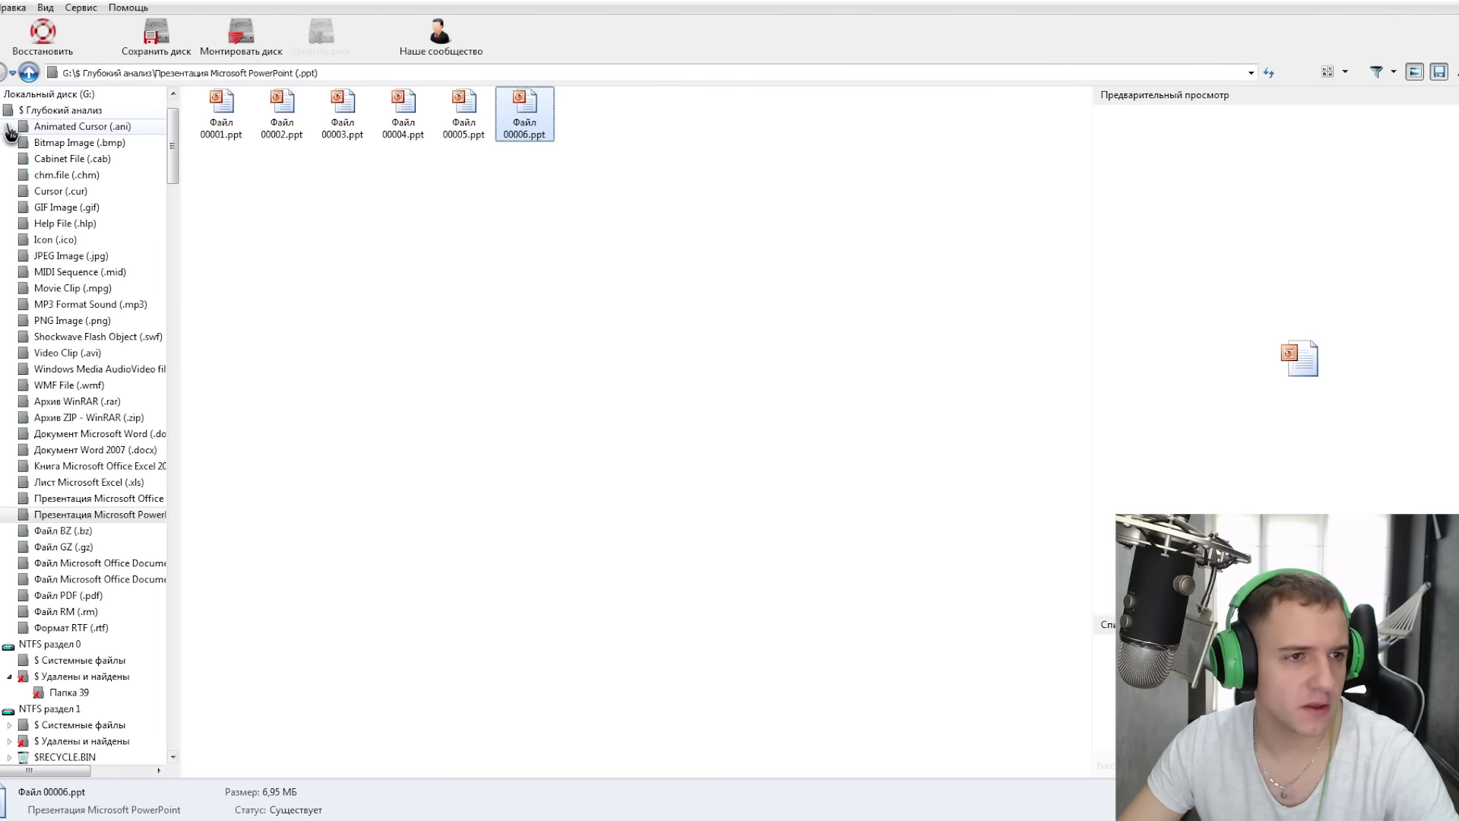
{"action": "left_click", "coordinate": [39, 113]}
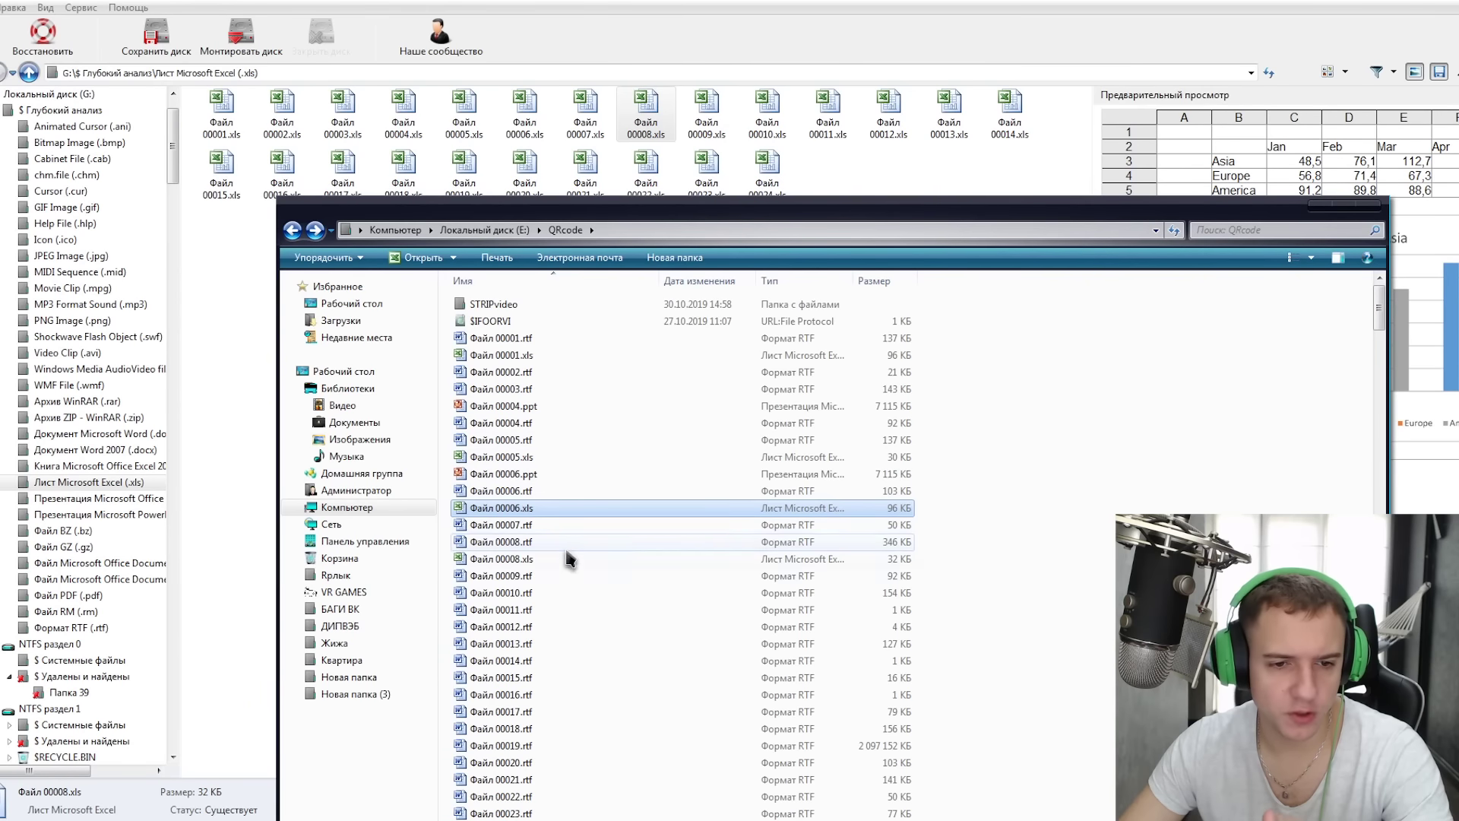
Open the recovered Файл 00008.xls in Excel, and open the Документ Word 2007 (.docx) folder of the deep analysis results.
{"action": "double_click", "coordinate": [566, 559]}
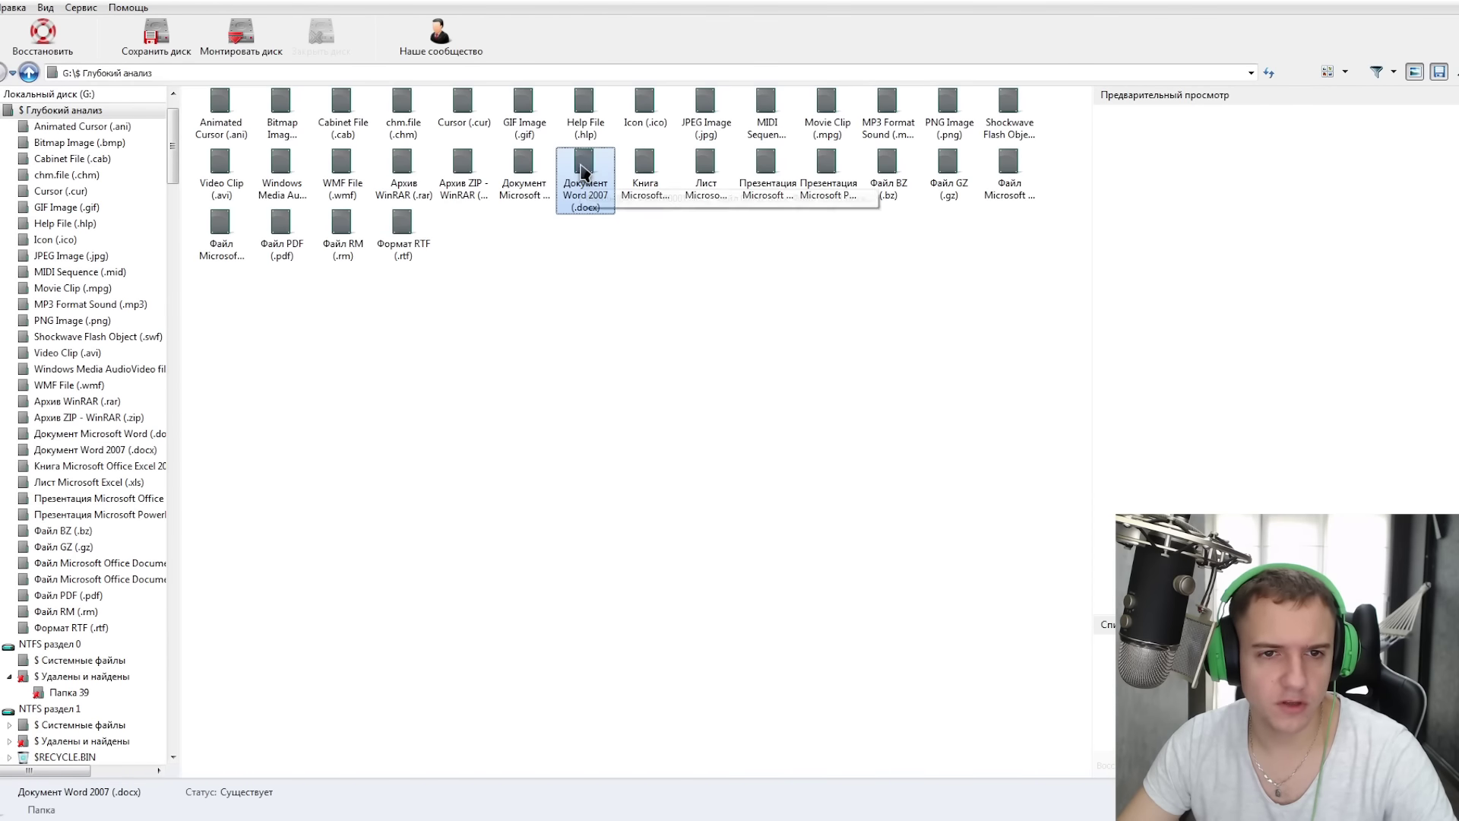
{"action": "double_click", "coordinate": [584, 172]}
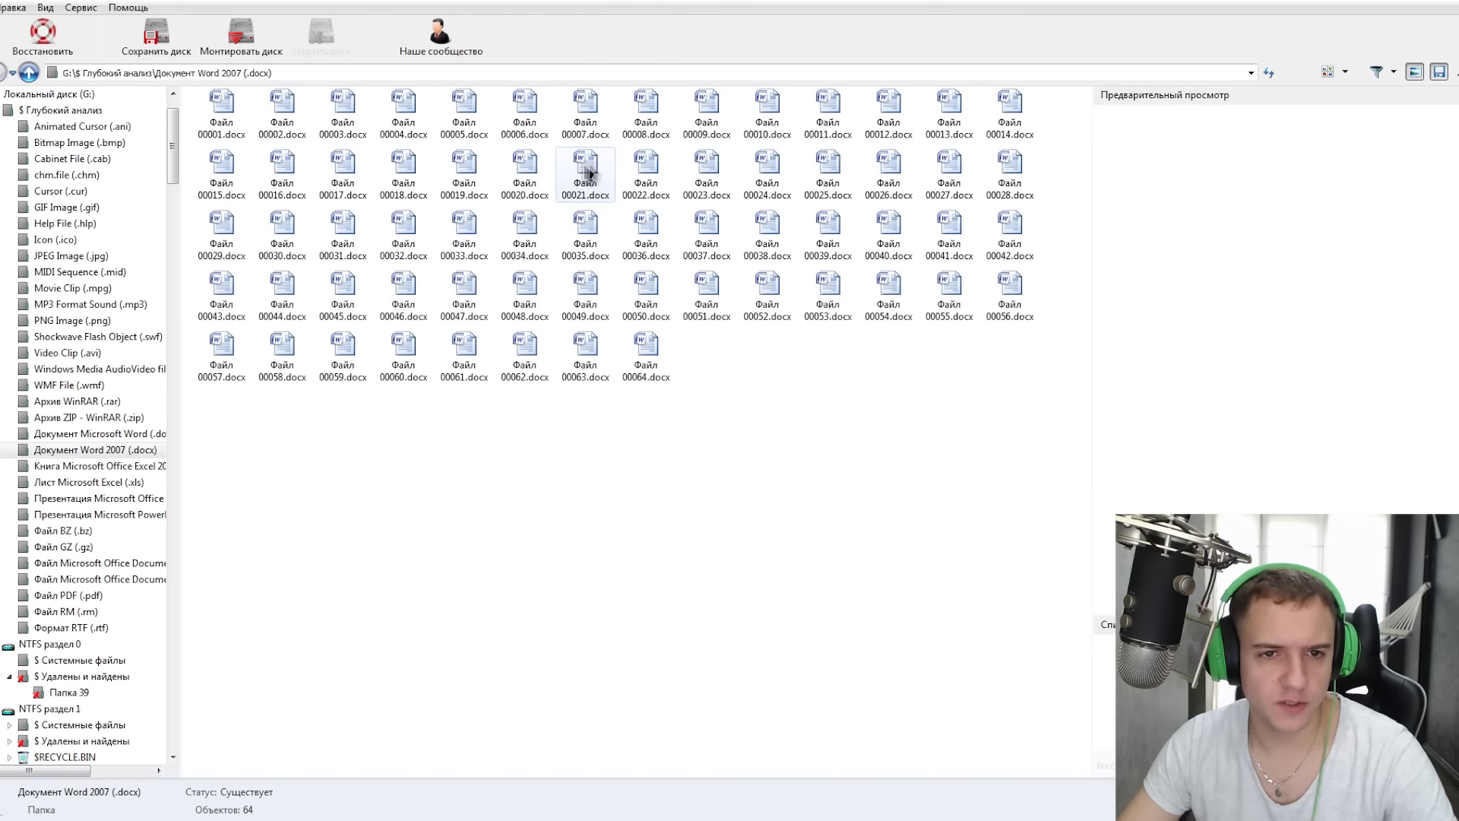
Preview documents in the .docx folder, including Файл 00055.docx, and highlight the horoscope text in the preview of Файл 00049.docx.
{"action": "right_click", "coordinate": [304, 370]}
{"action": "left_click", "coordinate": [307, 374]}
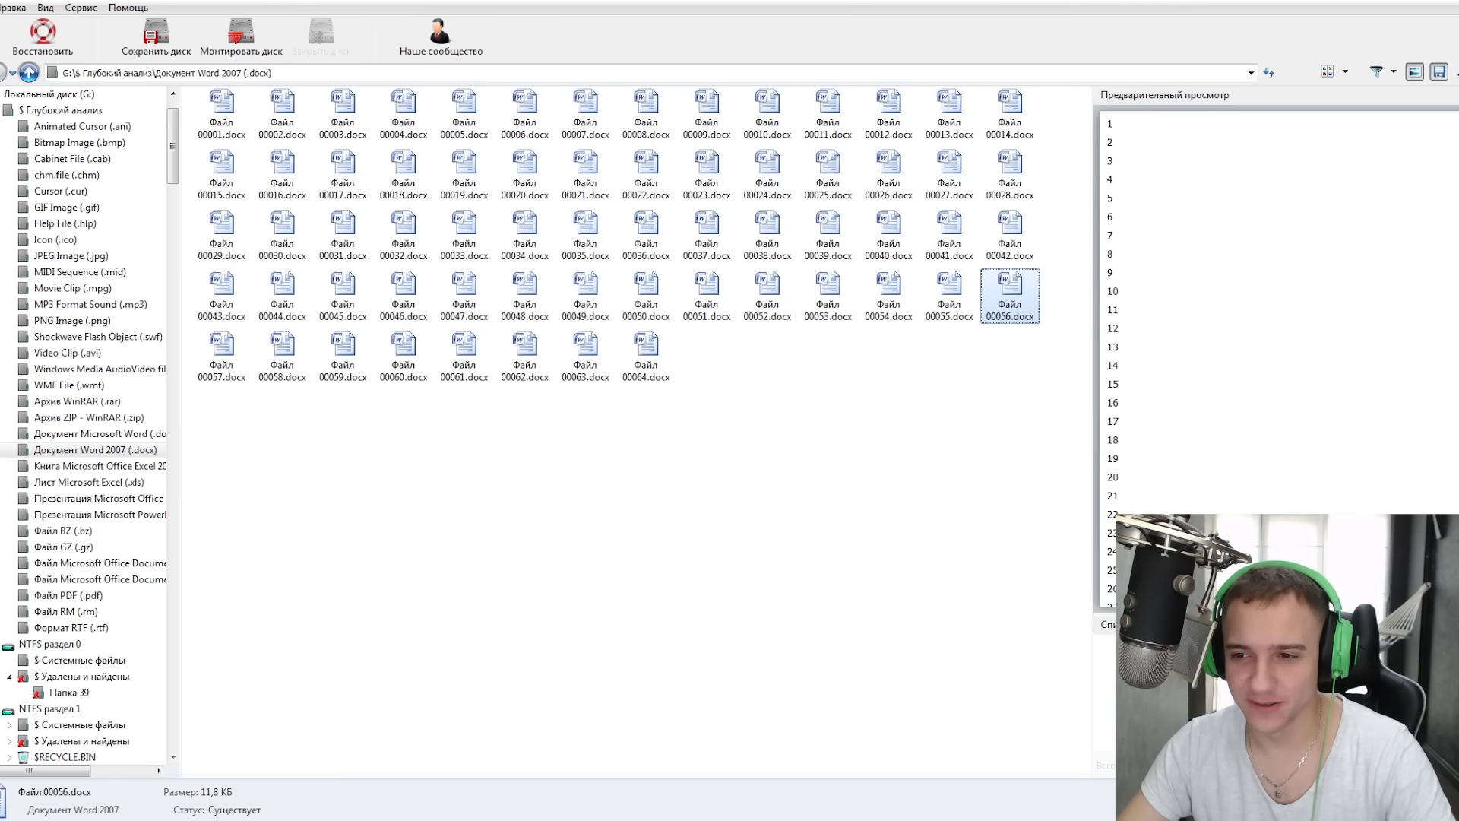
{"action": "left_click", "coordinate": [950, 293]}
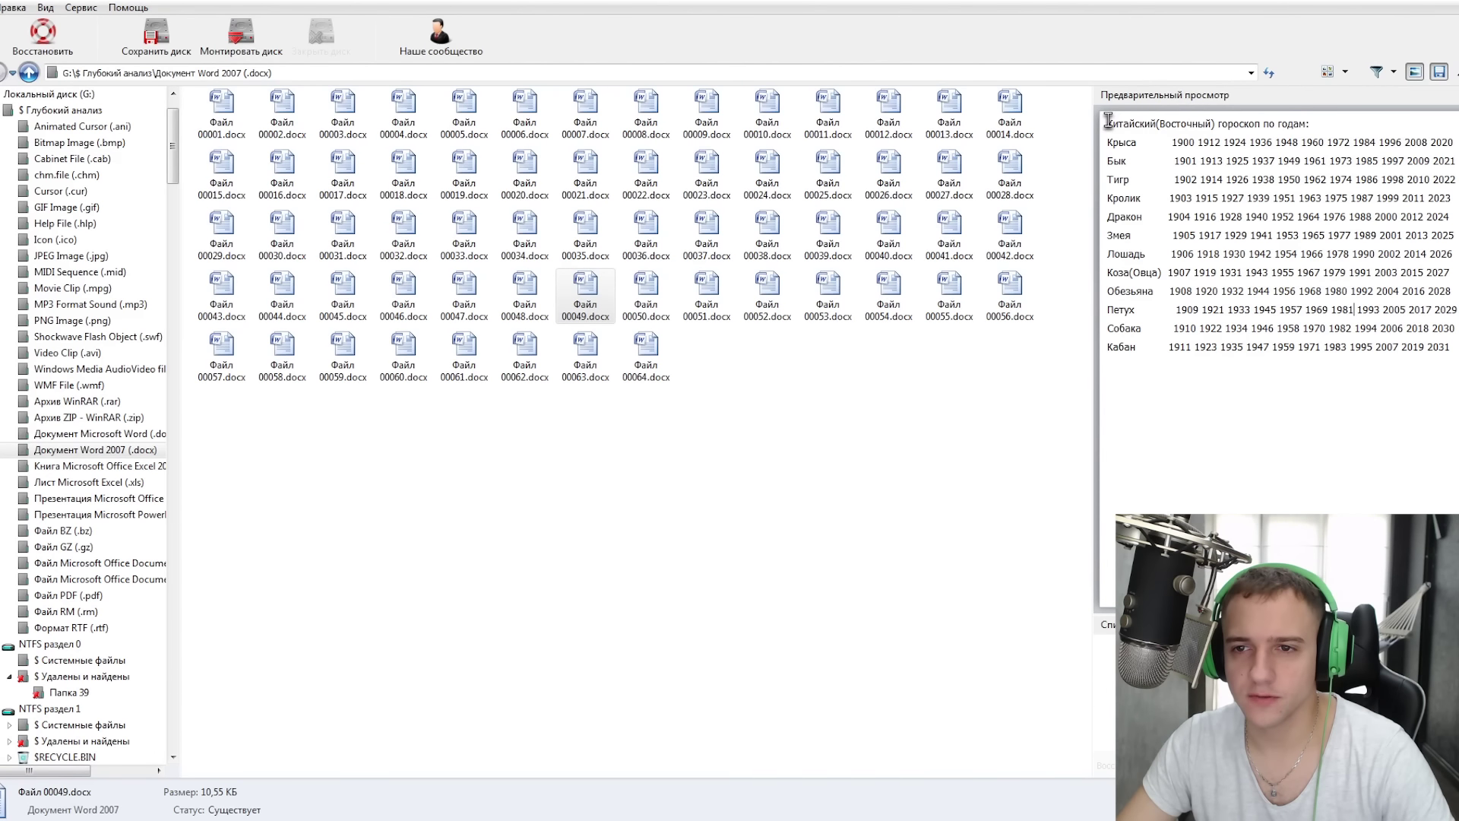
{"action": "left_click_drag", "start_coordinate": [1109, 120], "coordinate": [1451, 350]}
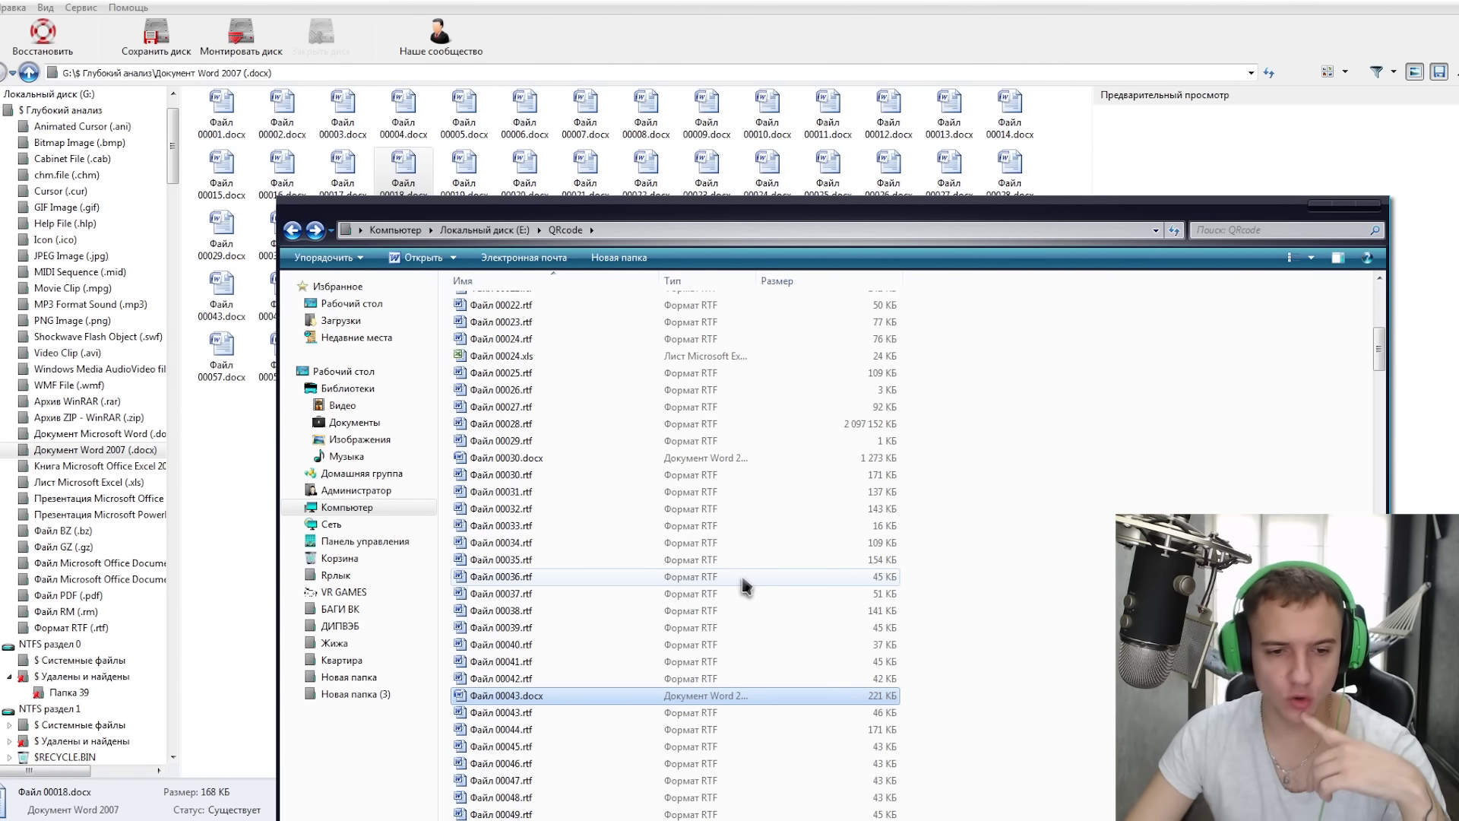
Read through the document on Chinese language dialects in Word, from the table of contents to chapter II.
{"action": "left_click_drag", "start_coordinate": [741, 573], "coordinate": [587, 679]}
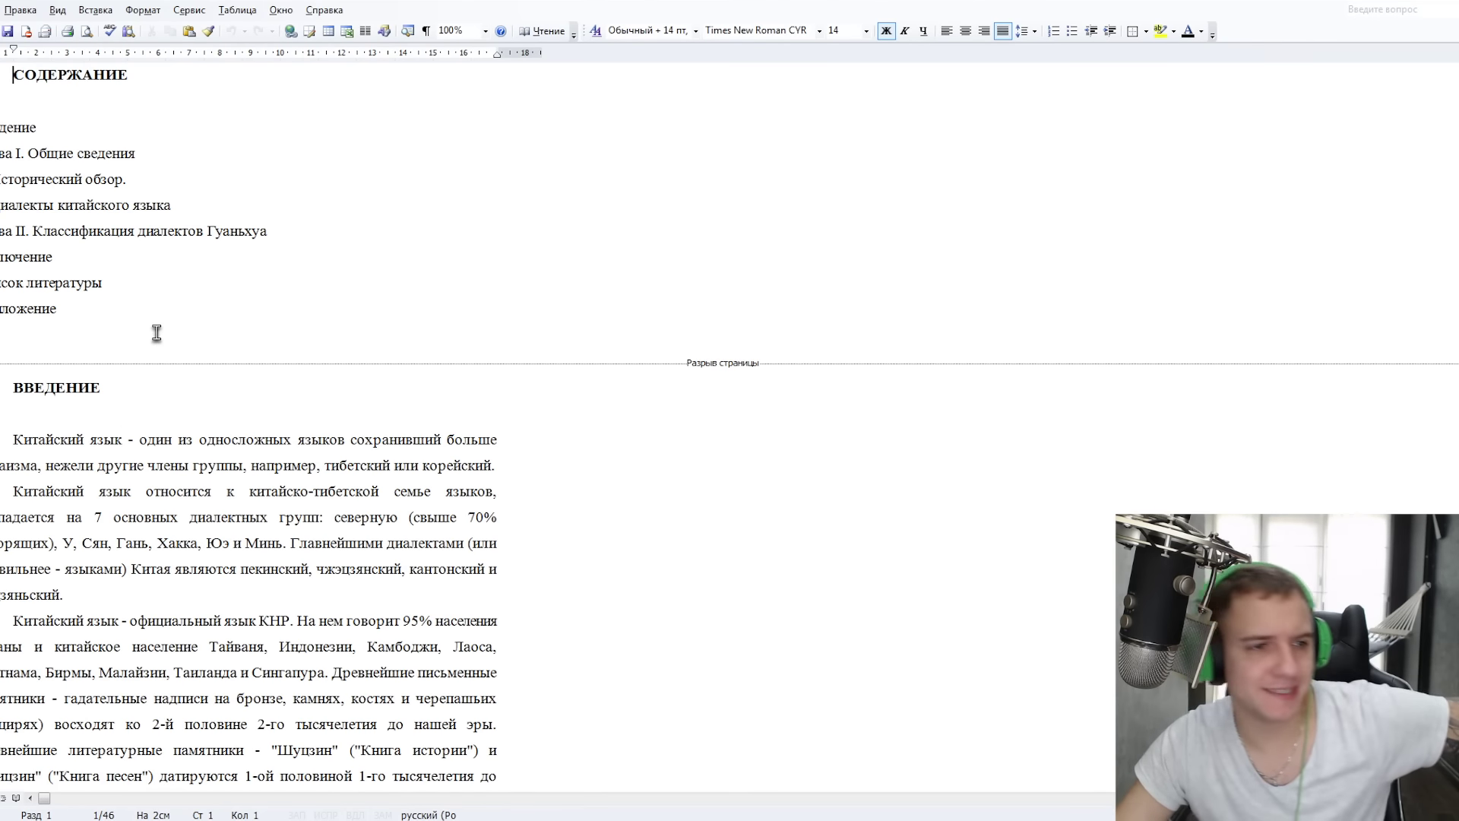
{"action": "scroll", "coordinate": [171, 327], "scroll_direction": "down", "scroll_amount": 20}
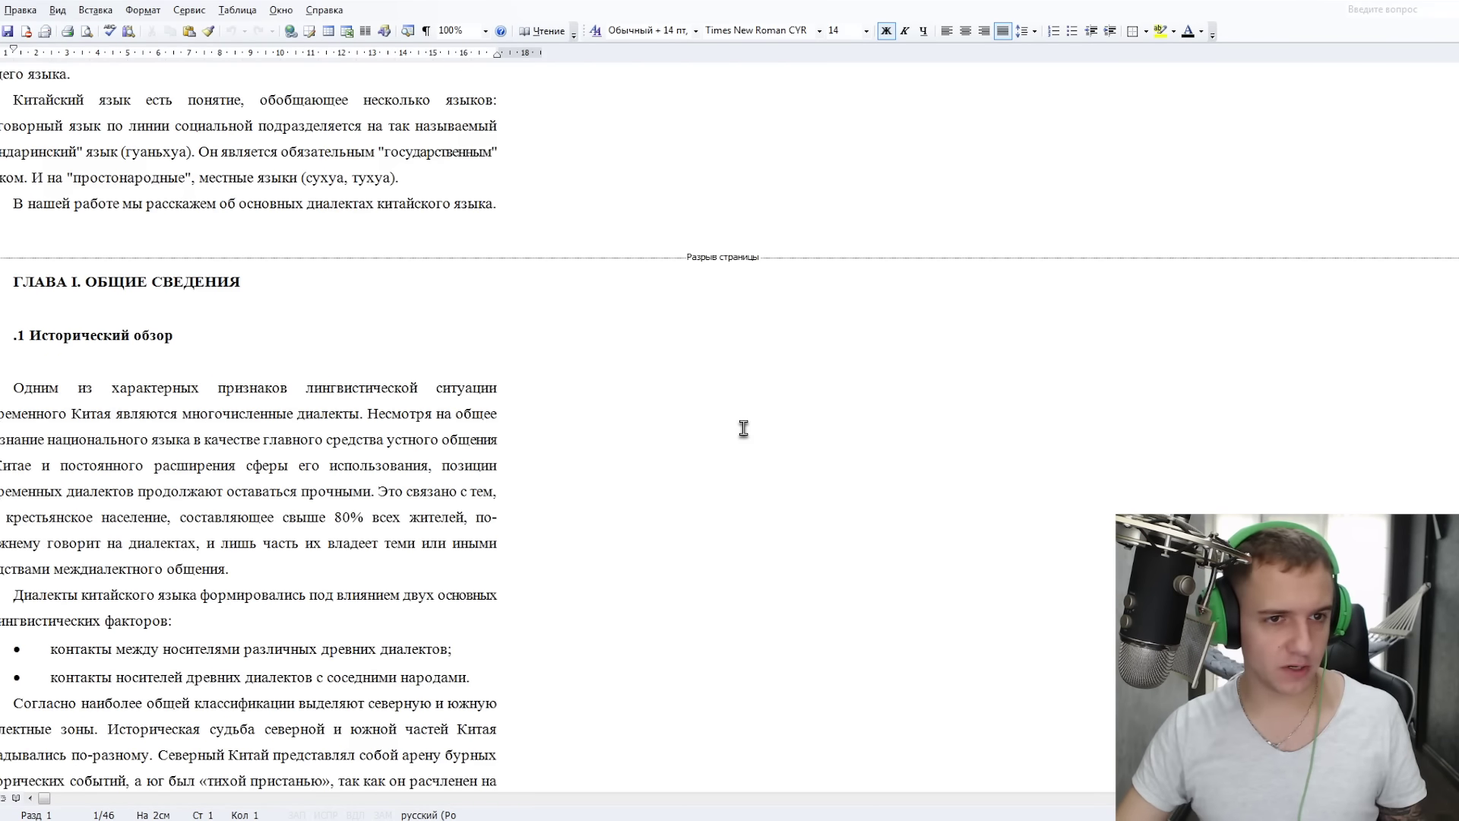
{"action": "scroll", "coordinate": [761, 426], "scroll_direction": "down", "scroll_amount": 10}
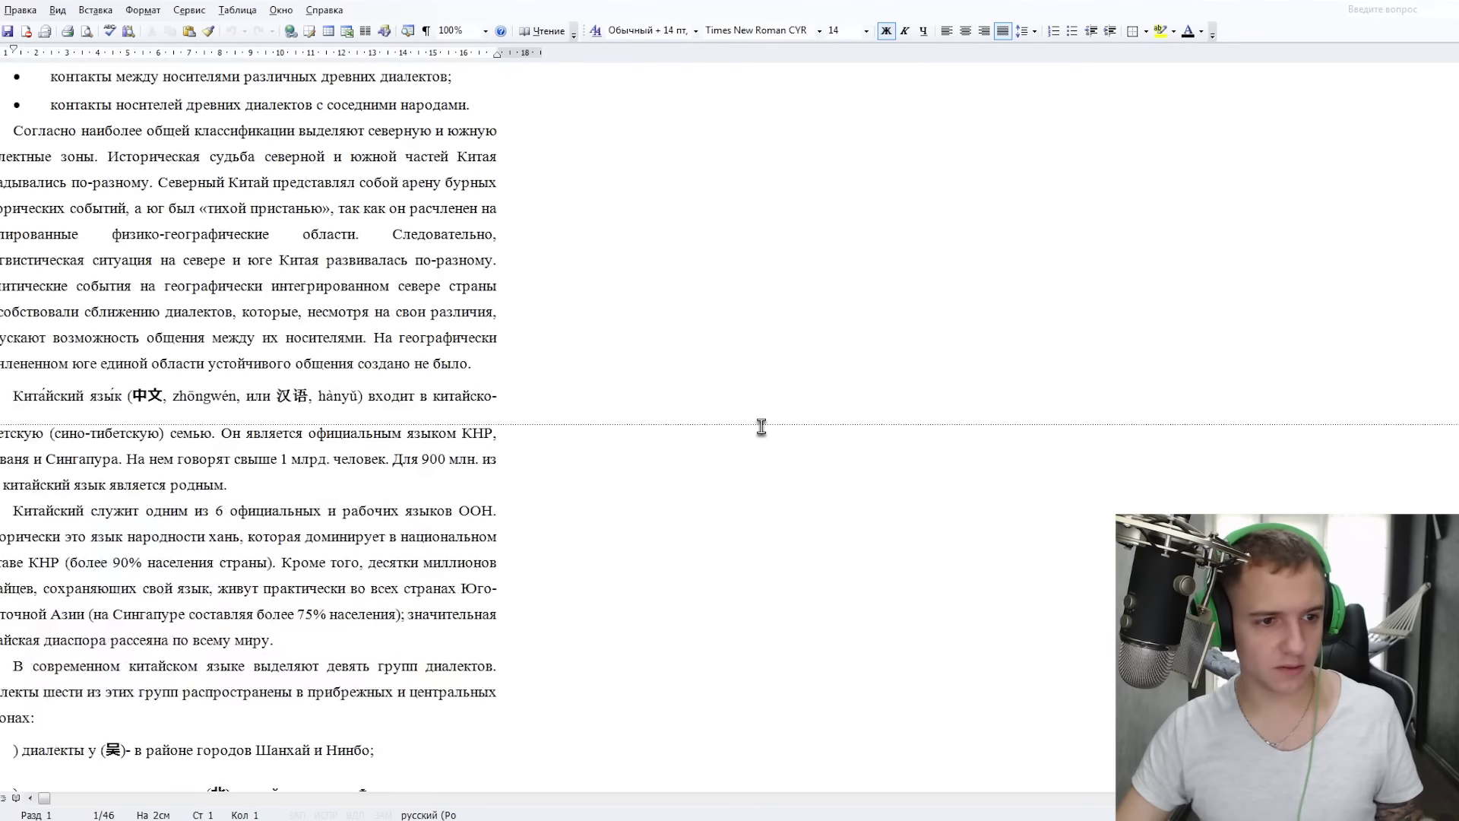
{"action": "scroll", "coordinate": [761, 426], "scroll_direction": "down", "scroll_amount": 5}
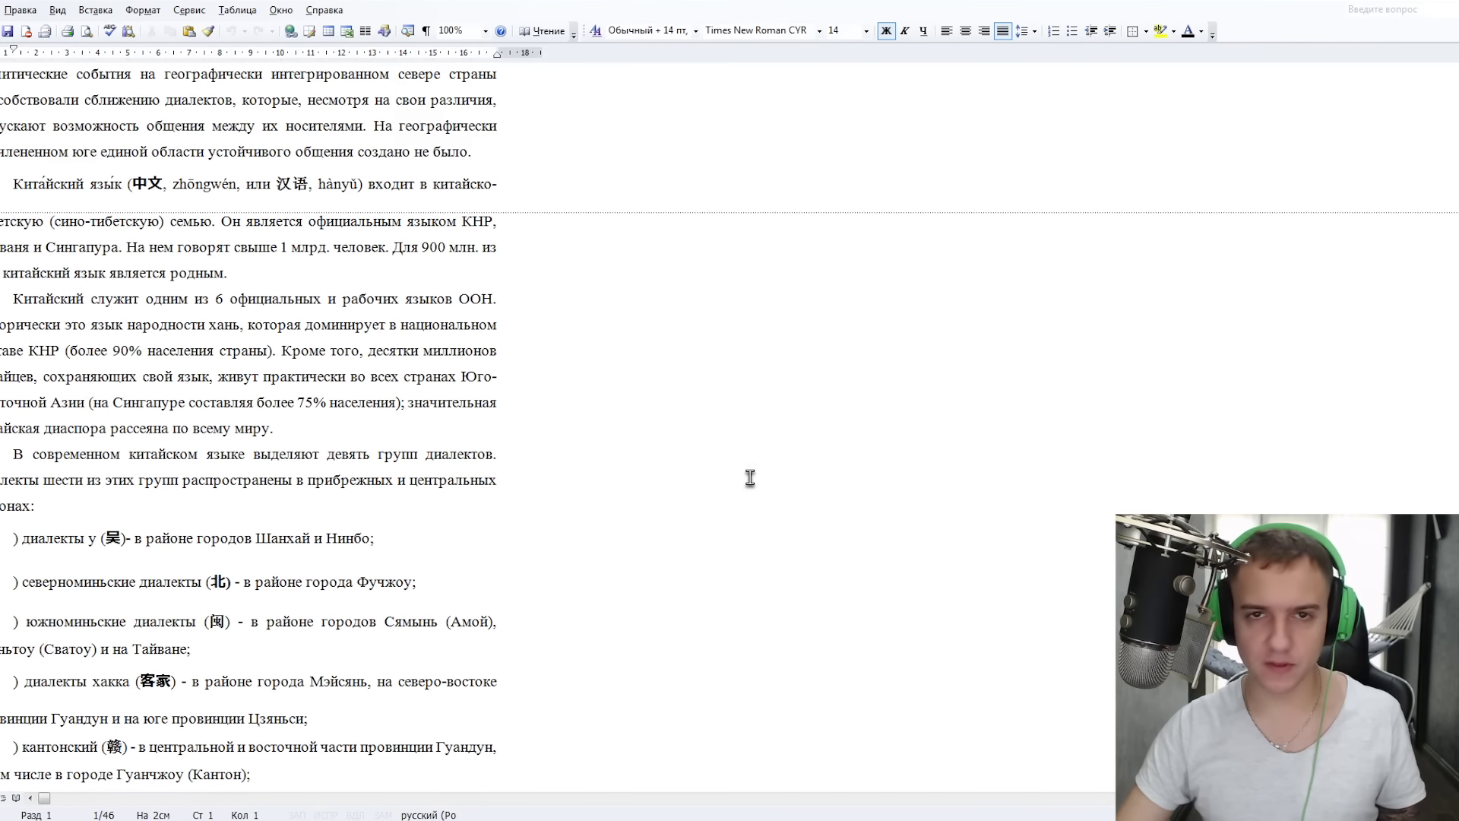
{"action": "middle_click", "coordinate": [753, 563]}
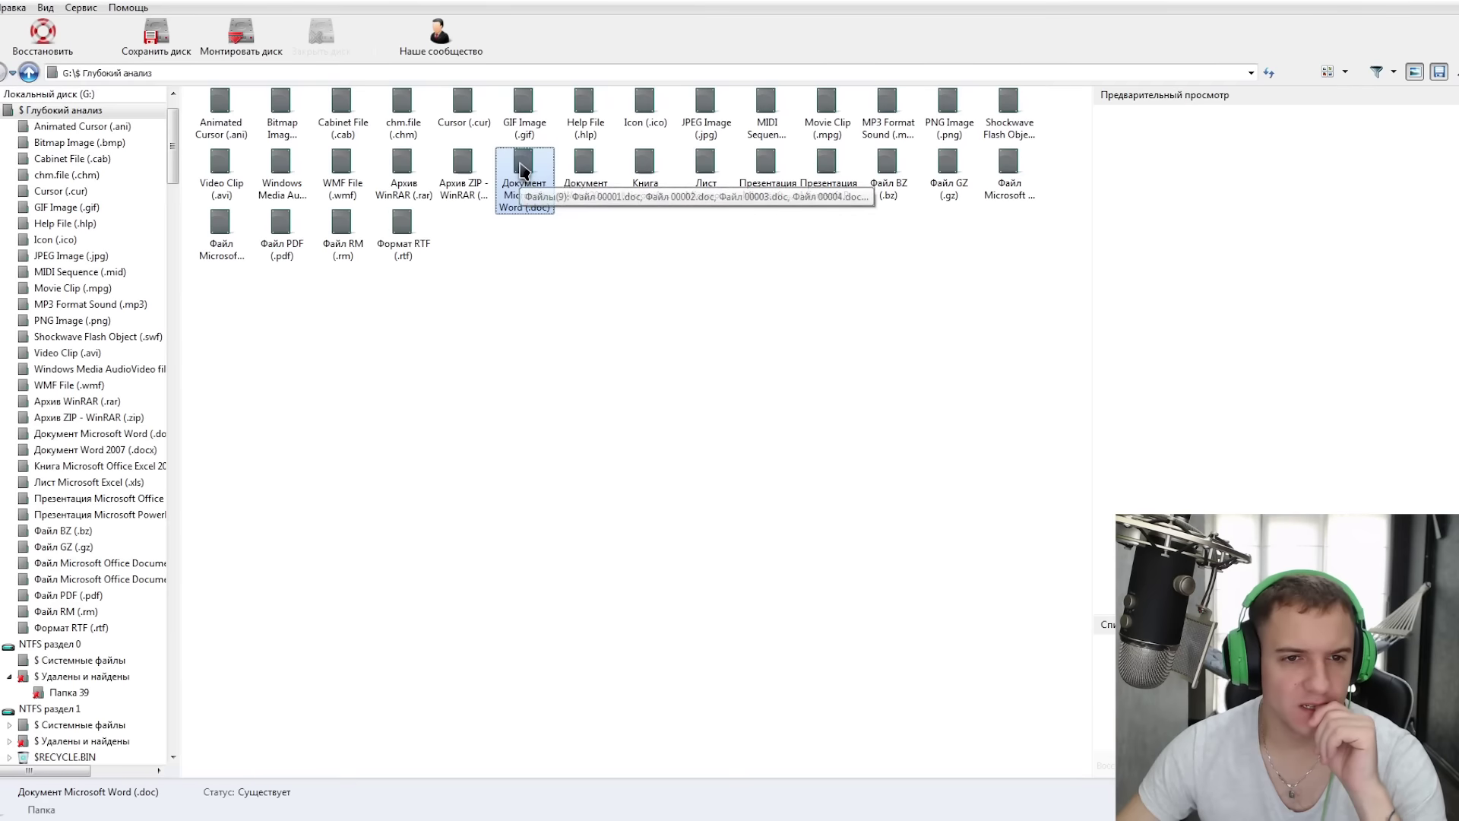
Open the Документ Microsoft Word (.doc) folder and read the preview of Файл 00008.doc.
{"action": "double_click", "coordinate": [521, 179]}
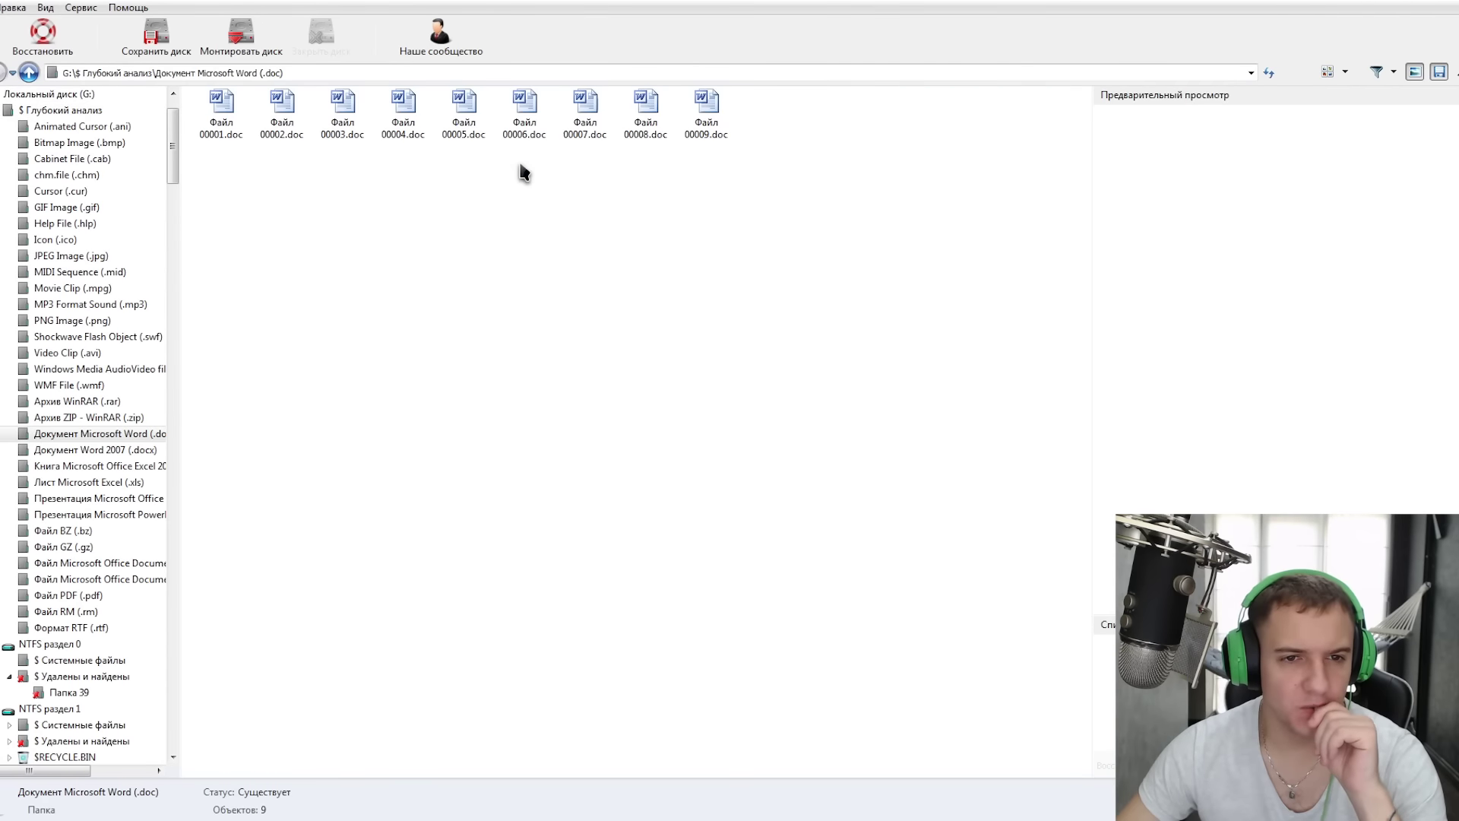
{"action": "left_click", "coordinate": [401, 114]}
{"action": "left_click", "coordinate": [646, 114]}
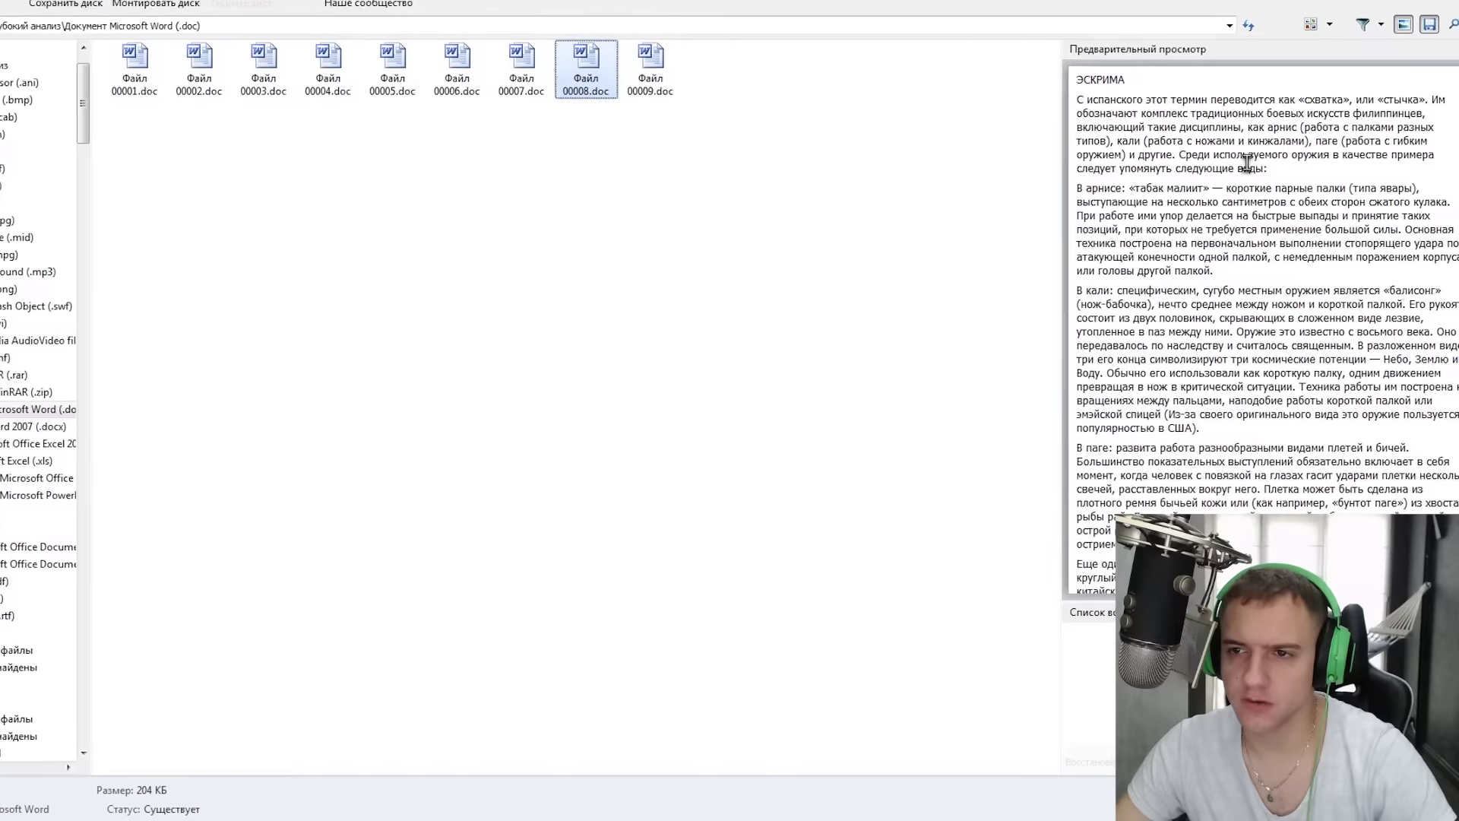
{"action": "left_click", "coordinate": [1288, 257]}
{"action": "scroll", "coordinate": [1288, 275], "scroll_direction": "down", "scroll_amount": 1}
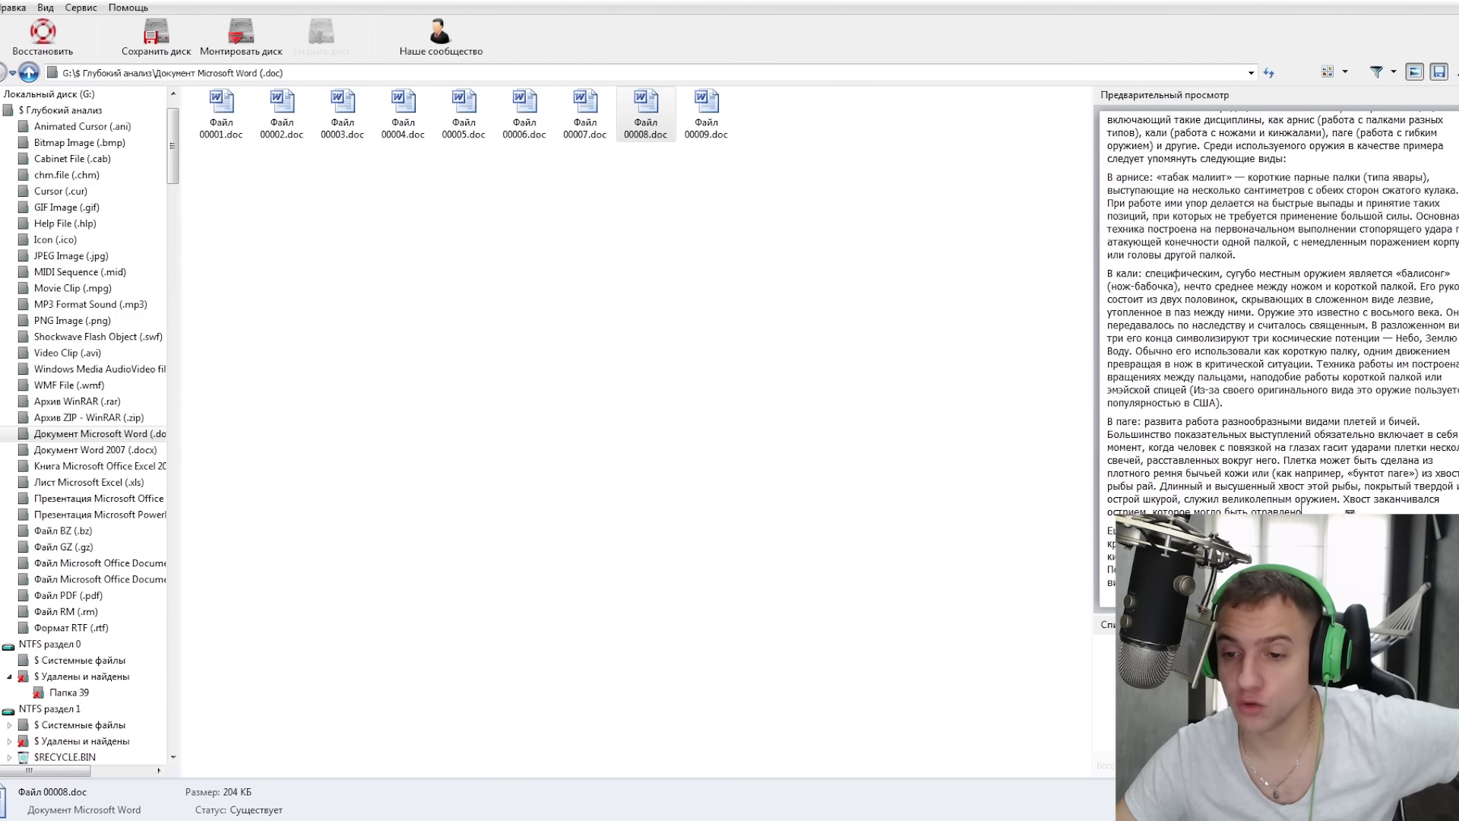
Open the Архив ZIP - WinRAR (.zip) folder of the deep analysis and preview archive contents, starting with Файл 00014.zip.
{"action": "key", "text": "BackSpace"}
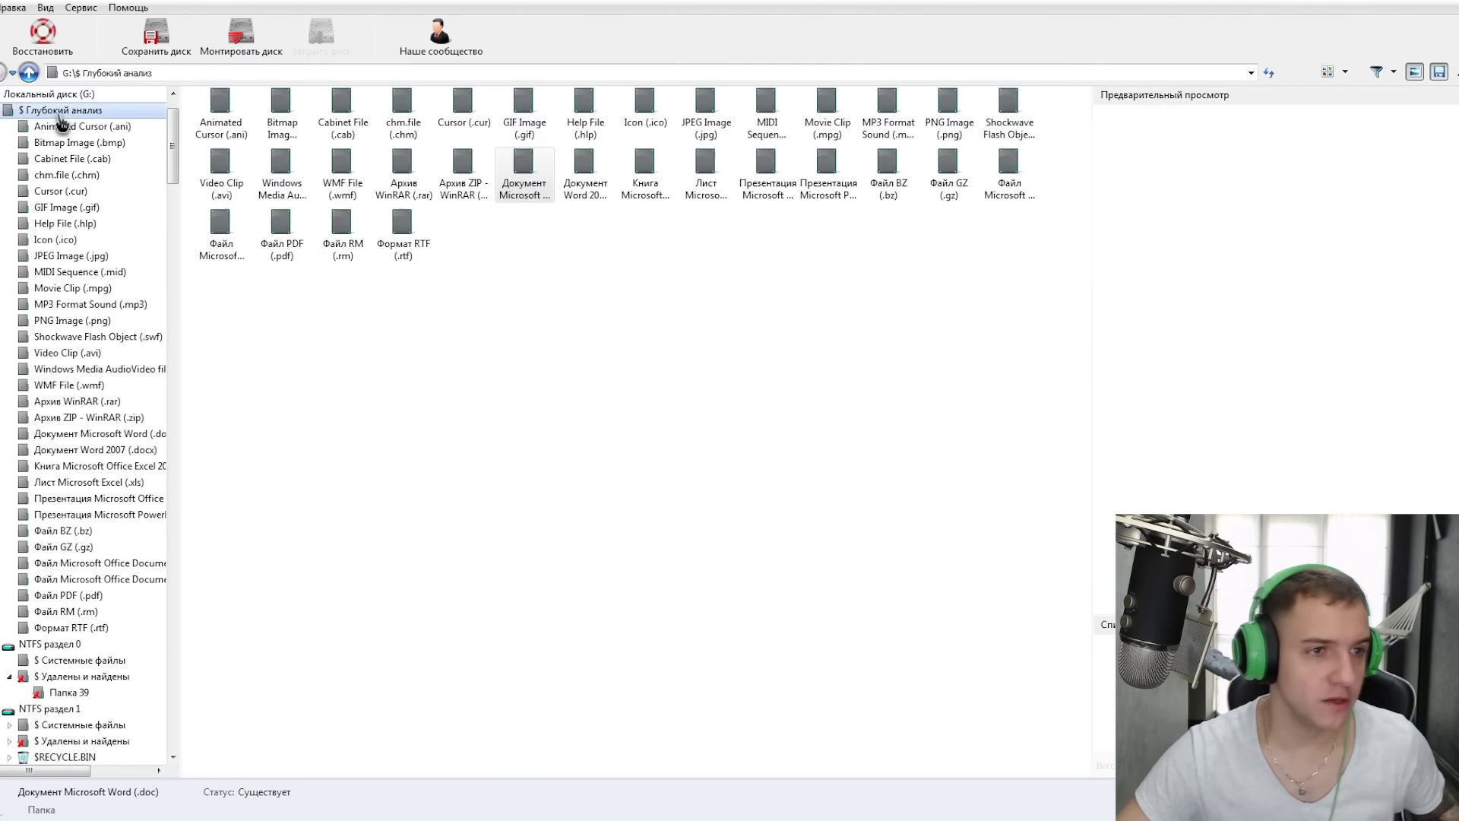
{"action": "double_click", "coordinate": [479, 168]}
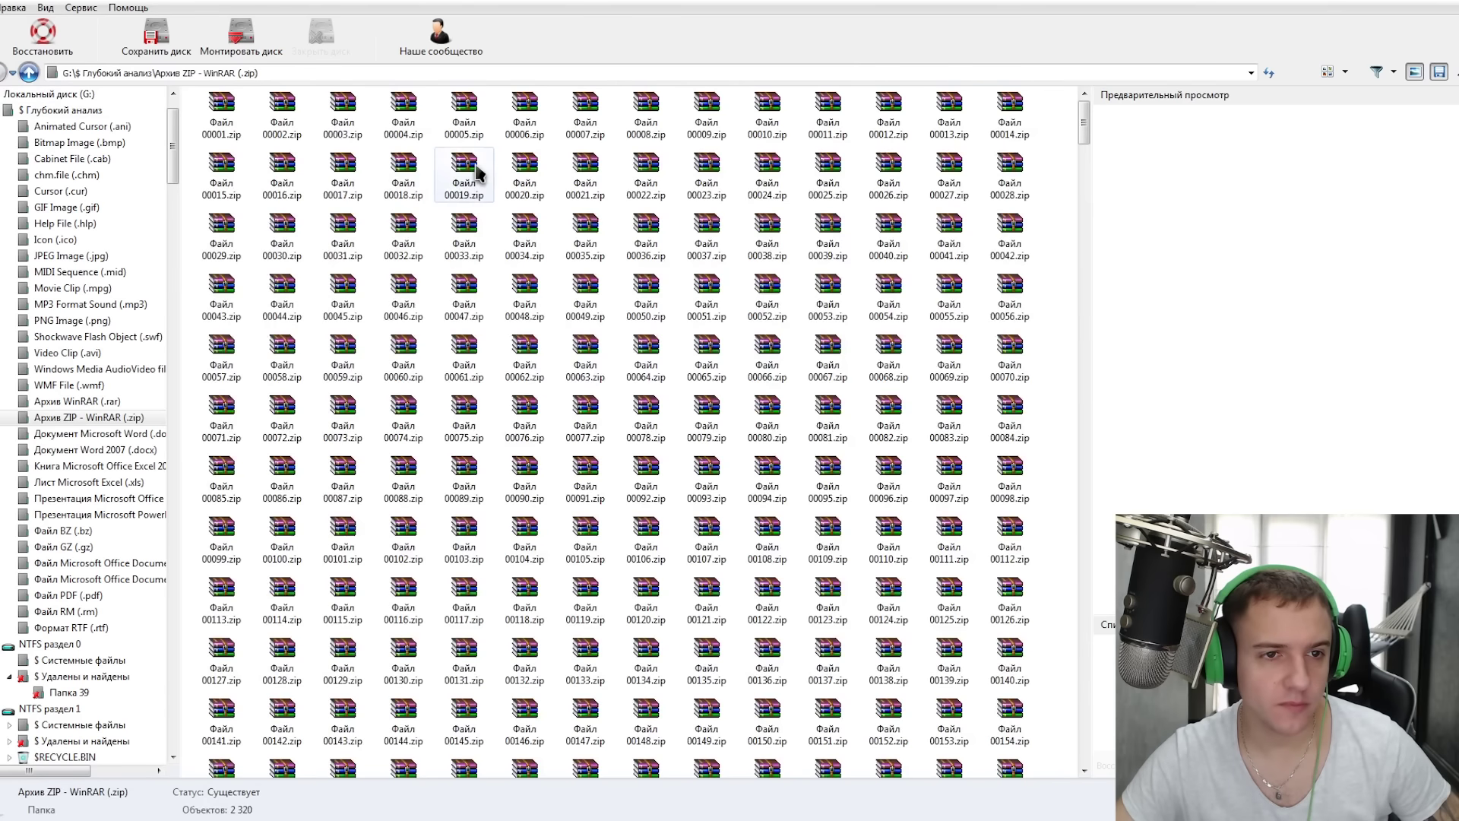
{"action": "left_click", "coordinate": [1002, 116]}
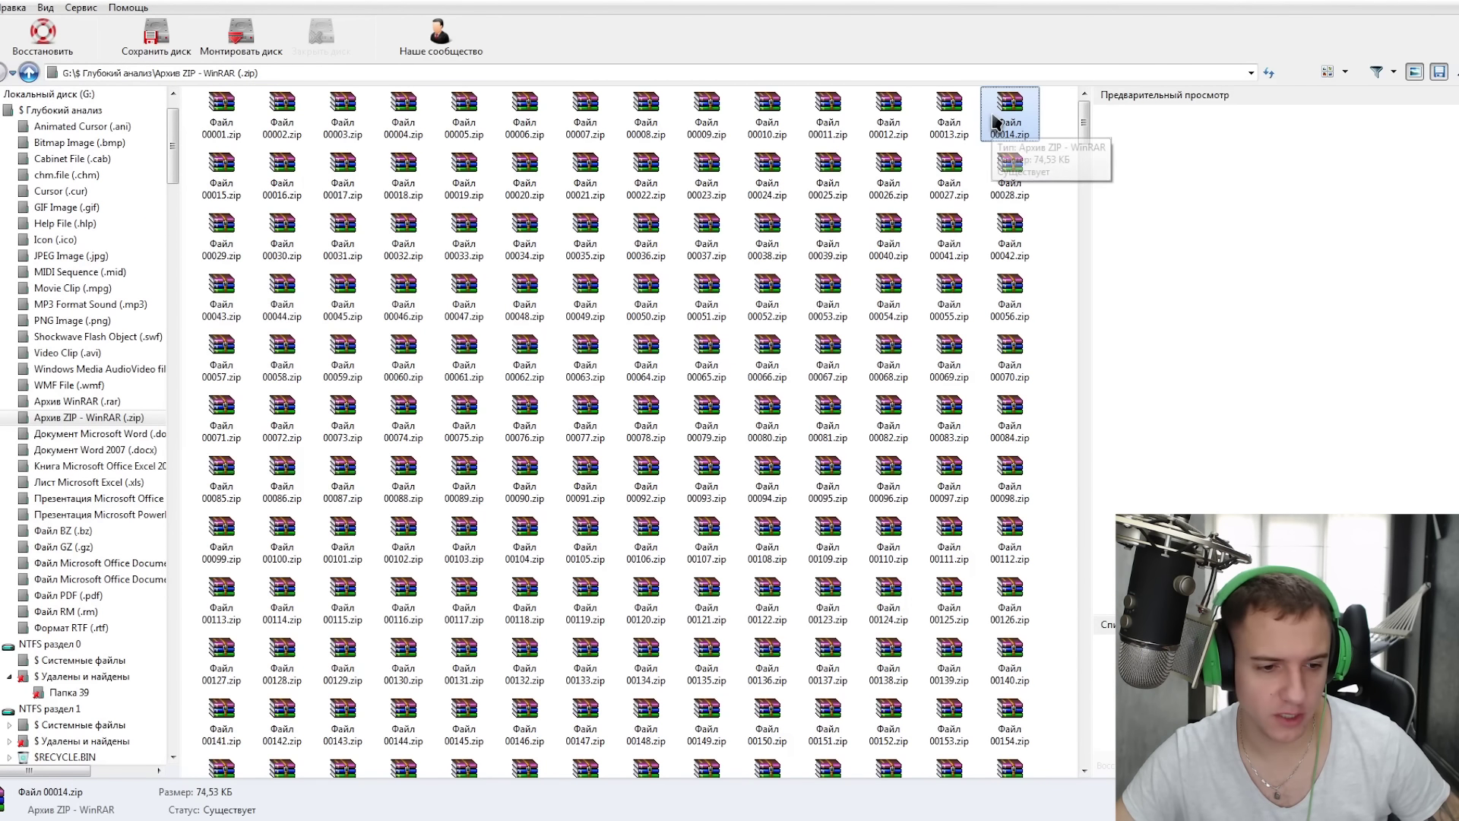
{"action": "double_click", "coordinate": [1133, 133]}
{"action": "double_click", "coordinate": [1181, 129]}
{"action": "double_click", "coordinate": [1181, 129]}
Recover Файл 00005.zip by saving it to the hard disk.
{"action": "right_click", "coordinate": [468, 121]}
{"action": "left_click", "coordinate": [578, 143]}
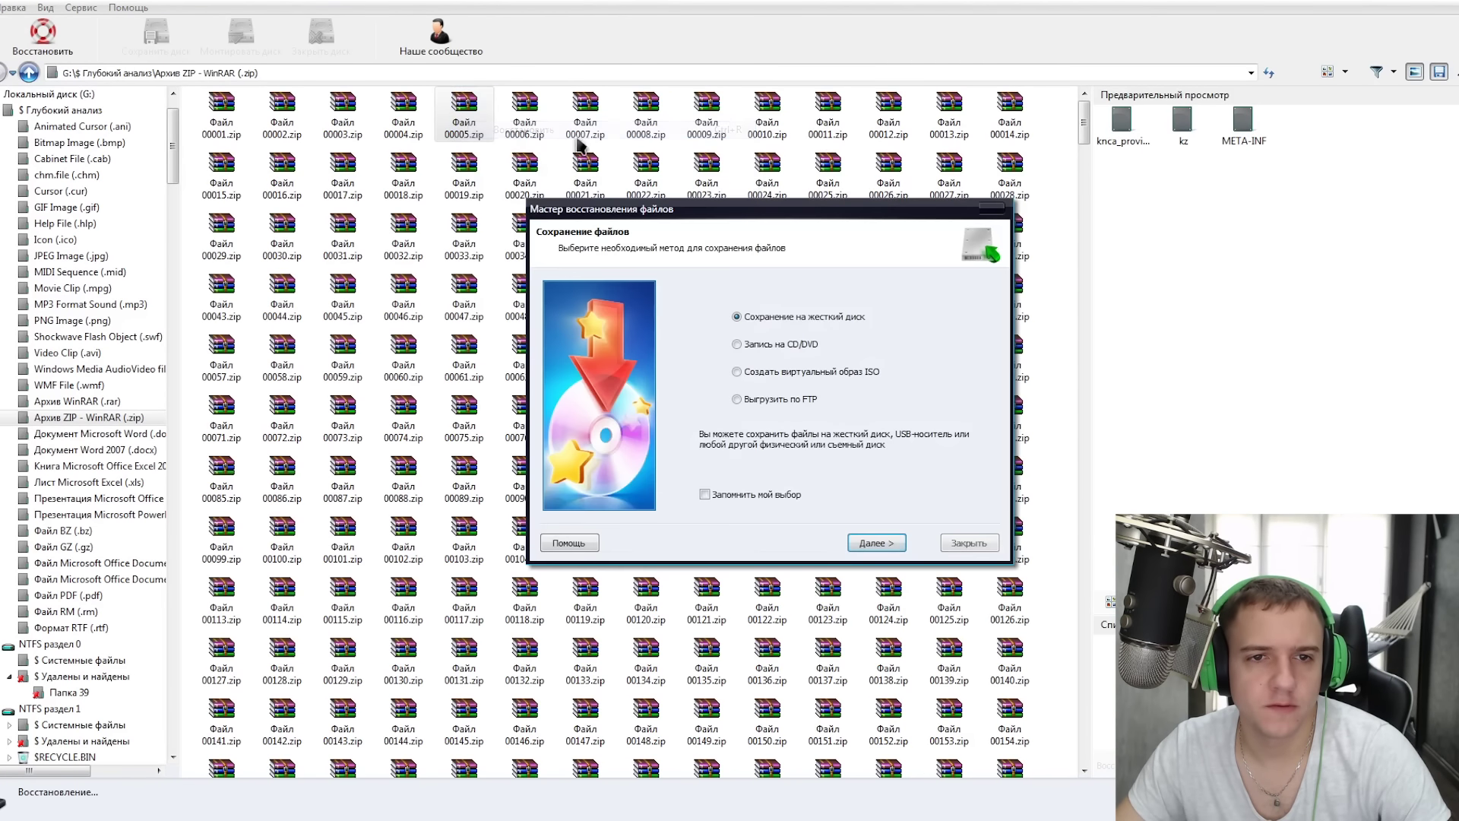
{"action": "left_click", "coordinate": [875, 542]}
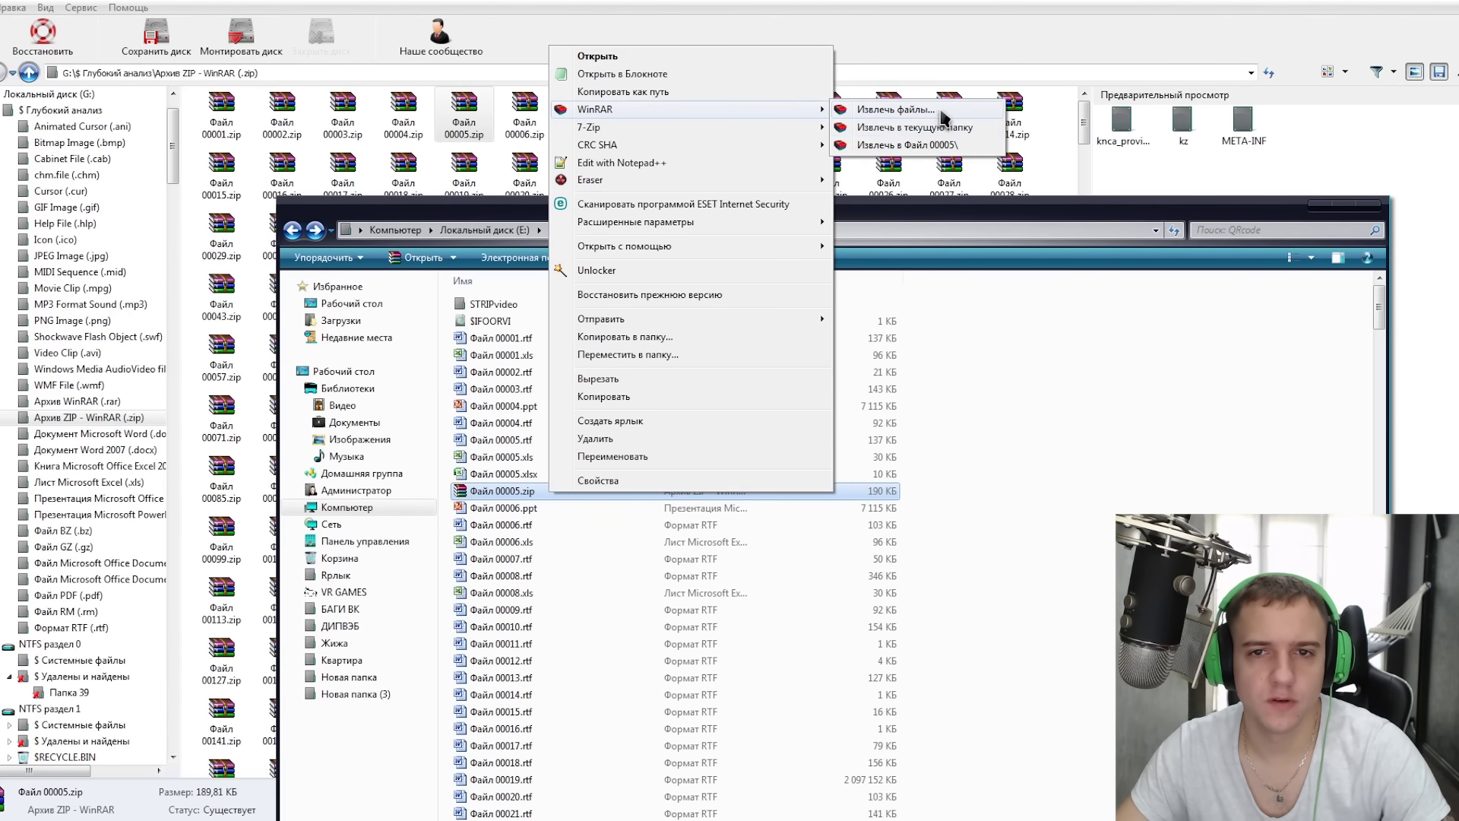
Extract the recovered Файл 00005.zip with WinRAR into a folder named Файл 00005.
{"action": "left_click", "coordinate": [942, 114]}
{"action": "key", "text": "Return"}
{"action": "left_click", "coordinate": [19, 291]}
Browse the extracted Файл 00005 folder down through kz, gov, pki, kalkan and x509 to the util folder.
{"action": "left_click", "coordinate": [575, 326]}
{"action": "double_click", "coordinate": [571, 323]}
{"action": "double_click", "coordinate": [525, 304]}
{"action": "double_click", "coordinate": [553, 305]}
{"action": "double_click", "coordinate": [553, 308]}
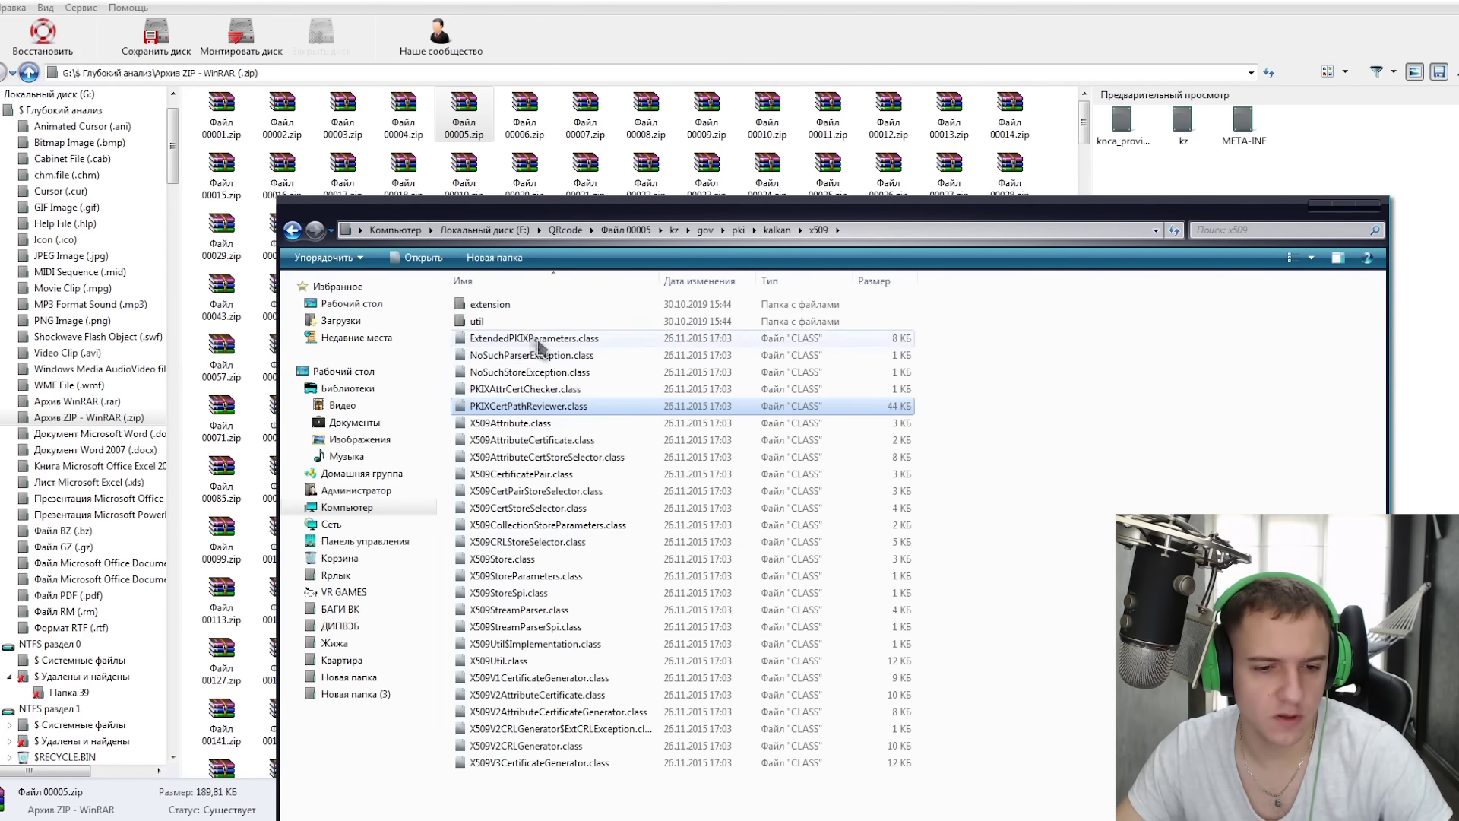
{"action": "left_click", "coordinate": [532, 335]}
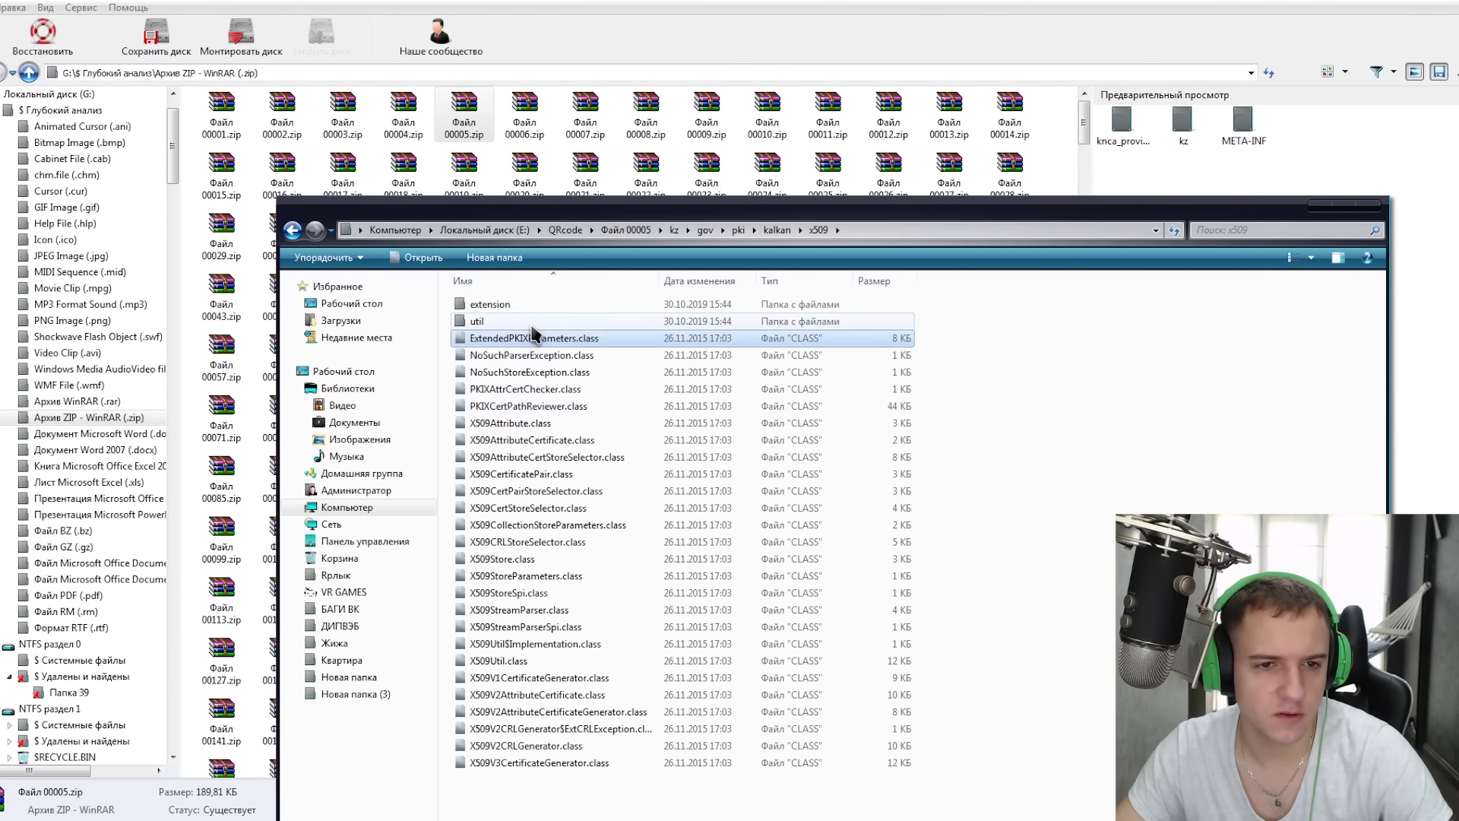
{"action": "double_click", "coordinate": [539, 320]}
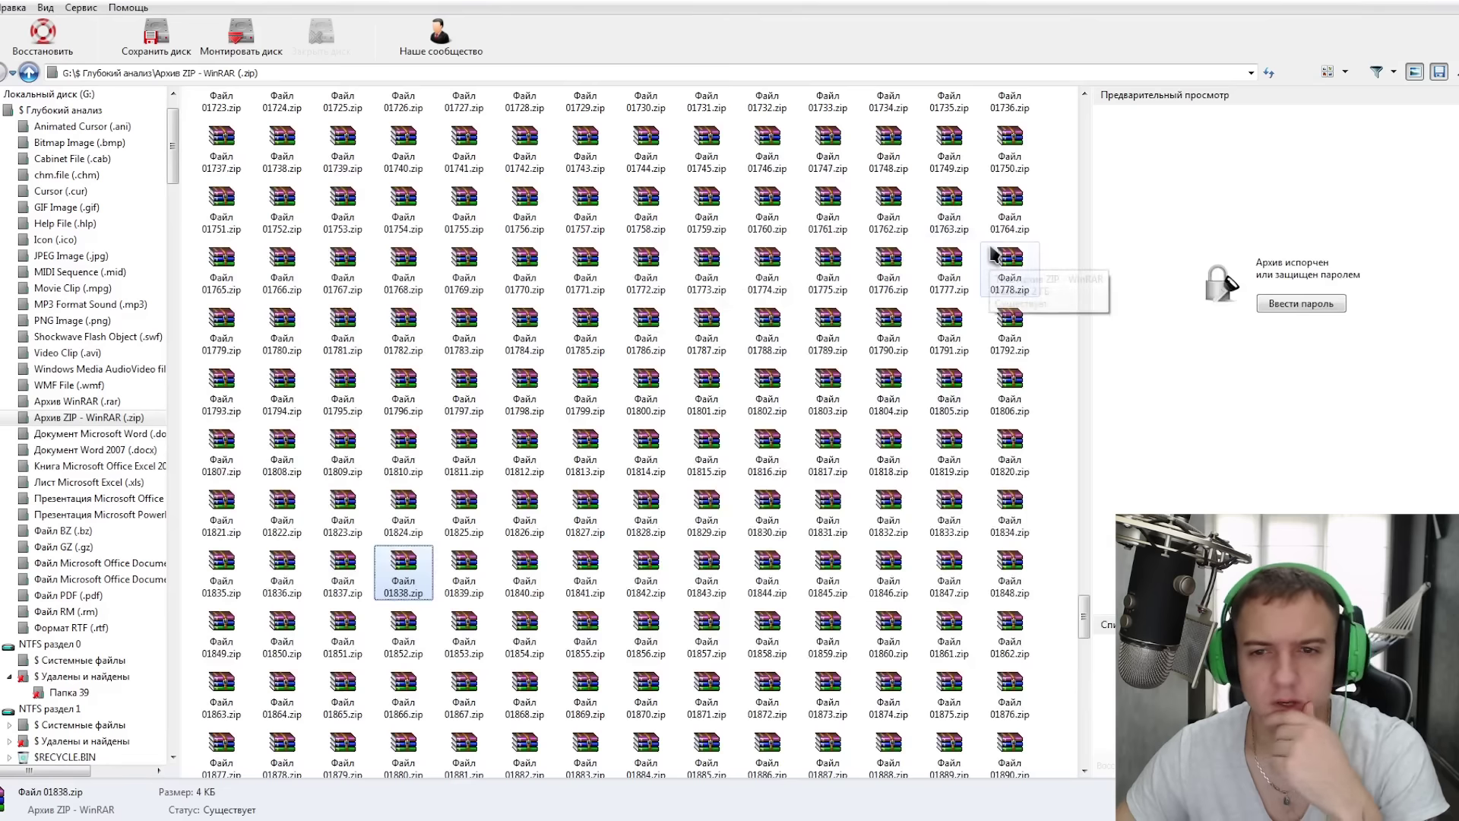
Preview archives further down the .zip folder, including Файл 01778.zip, Файл 01777.zip and Файл 01773.zip.
{"action": "left_click", "coordinate": [1009, 267]}
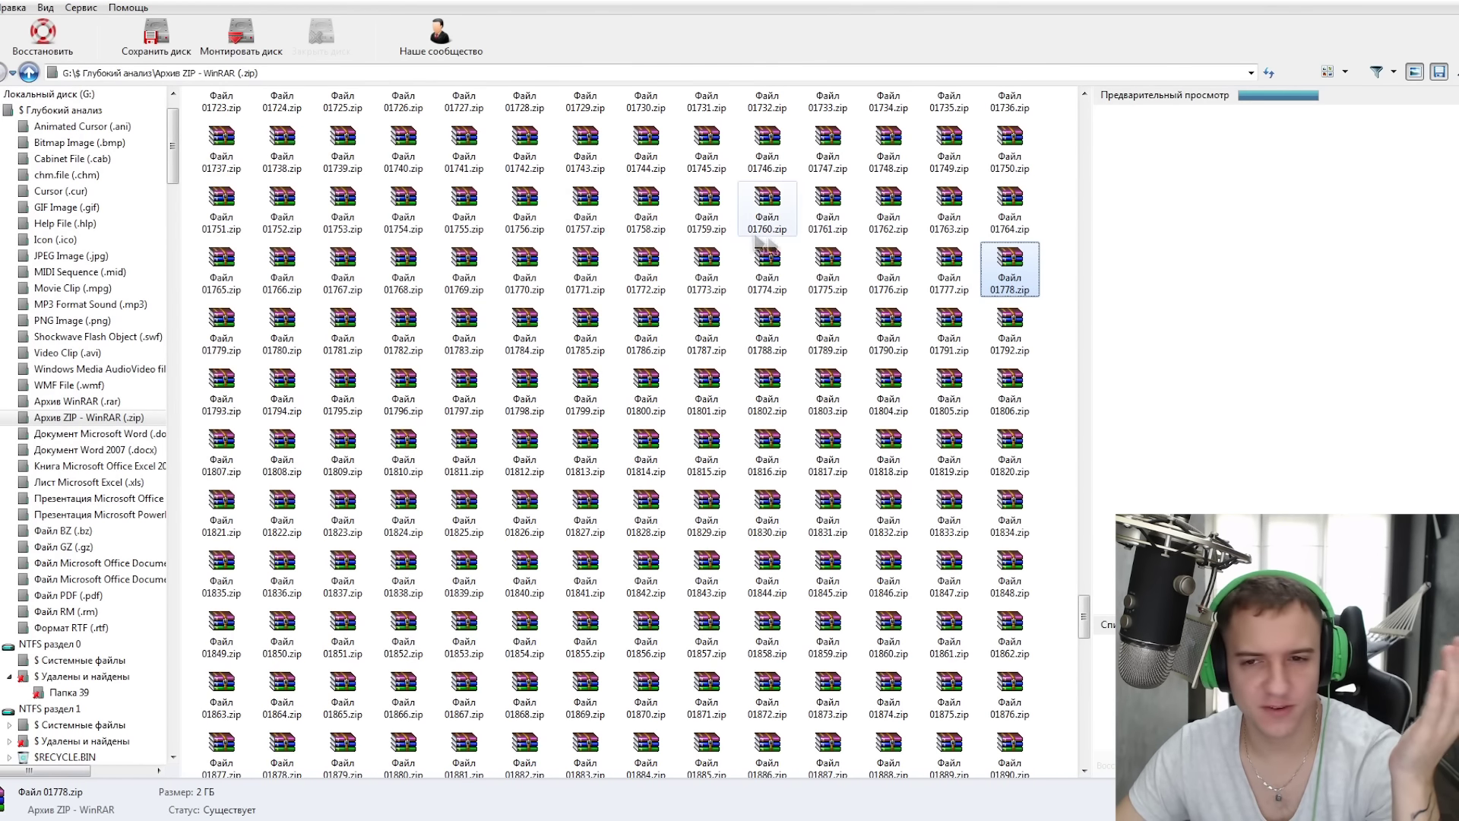
{"action": "left_click", "coordinate": [949, 262]}
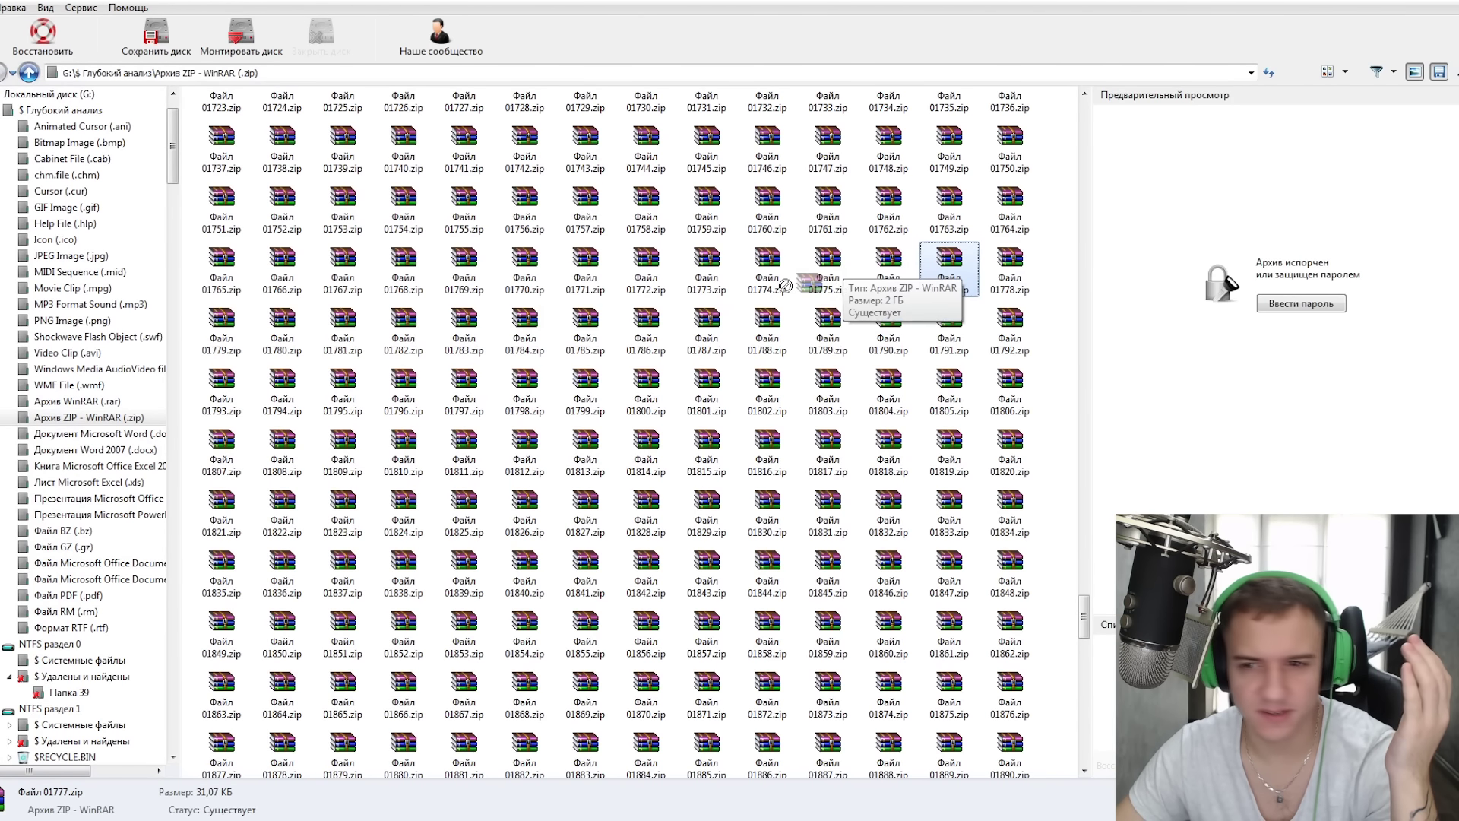
{"action": "right_click", "coordinate": [864, 265]}
{"action": "left_click", "coordinate": [705, 262]}
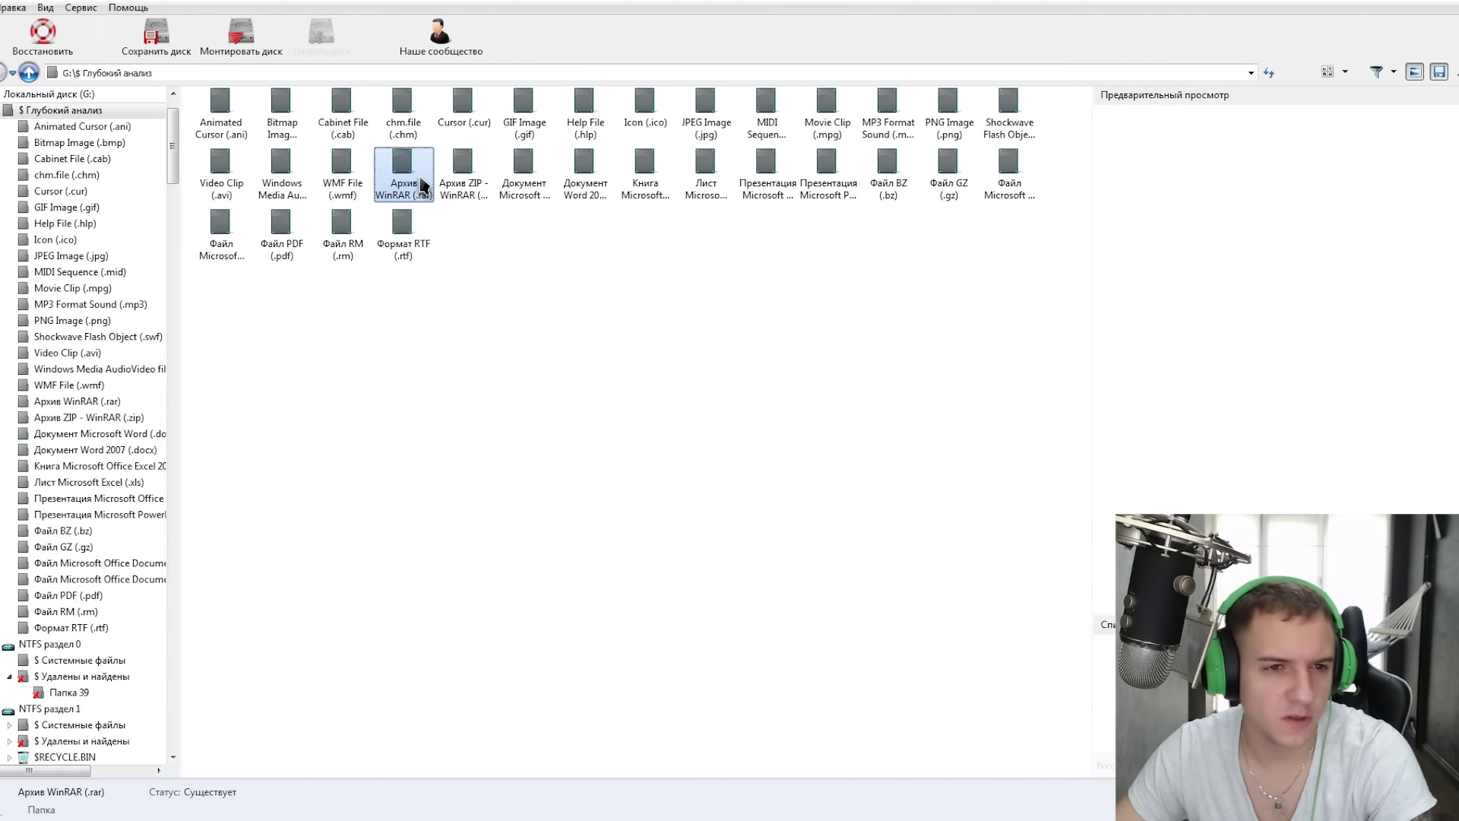
Open the Архив WinRAR (.rar) folder of the deep analysis and recover Файл 00080.rar to the hard disk.
{"action": "double_click", "coordinate": [422, 187]}
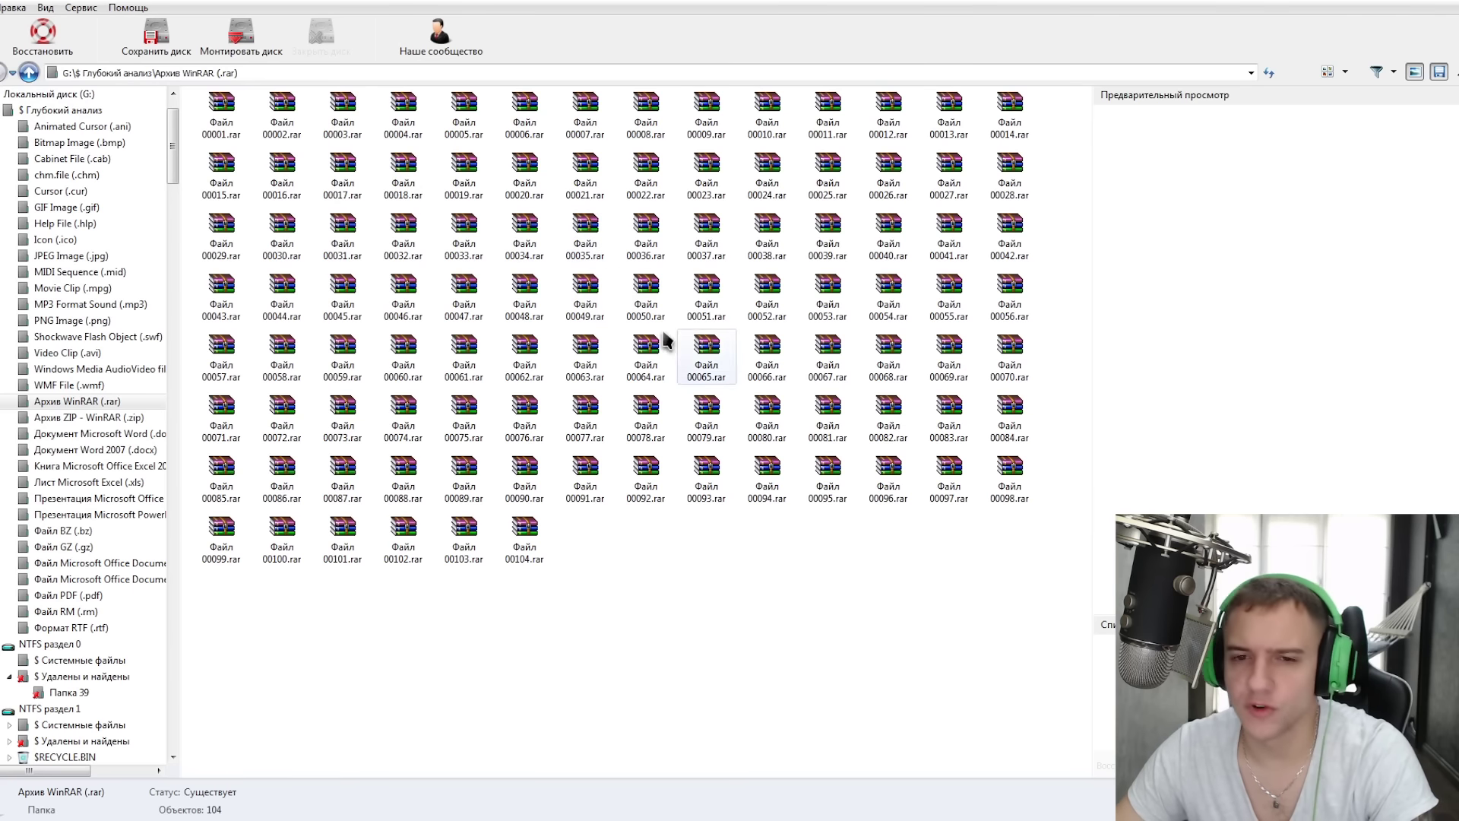
{"action": "left_click", "coordinate": [766, 422]}
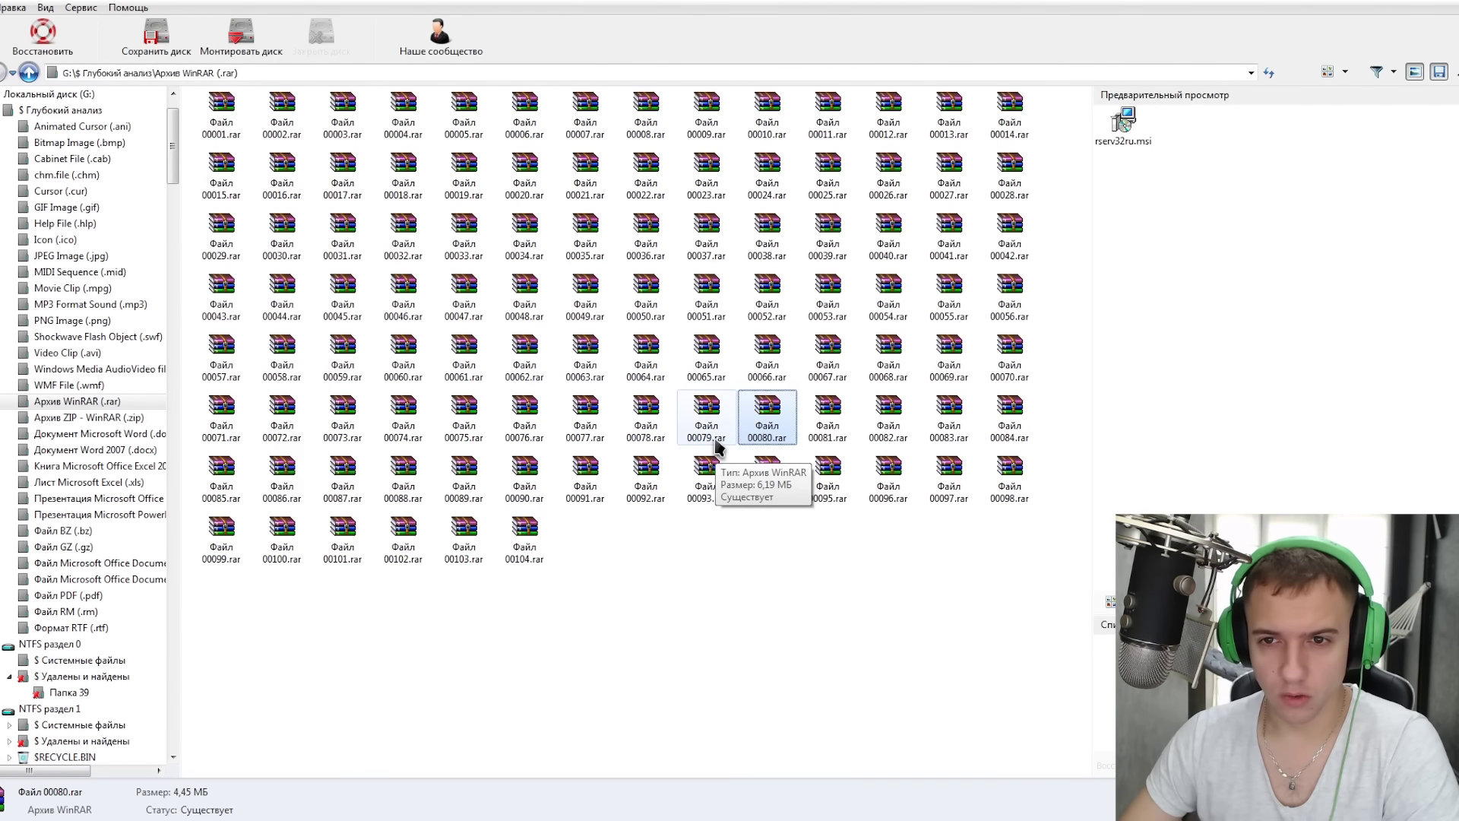
{"action": "right_click", "coordinate": [741, 430]}
{"action": "right_click", "coordinate": [770, 416]}
{"action": "left_click", "coordinate": [805, 428]}
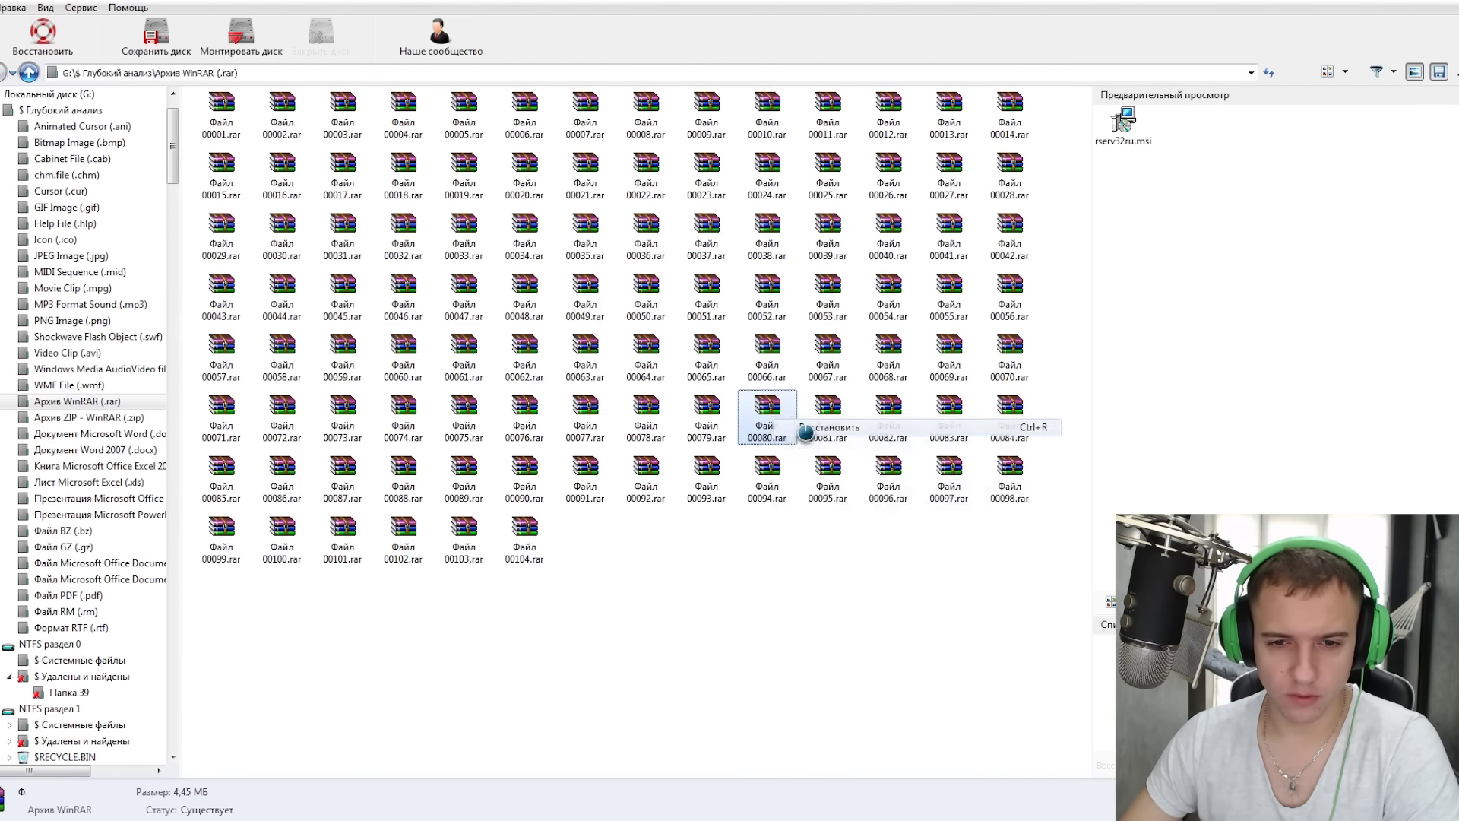
{"action": "key", "text": "Return"}
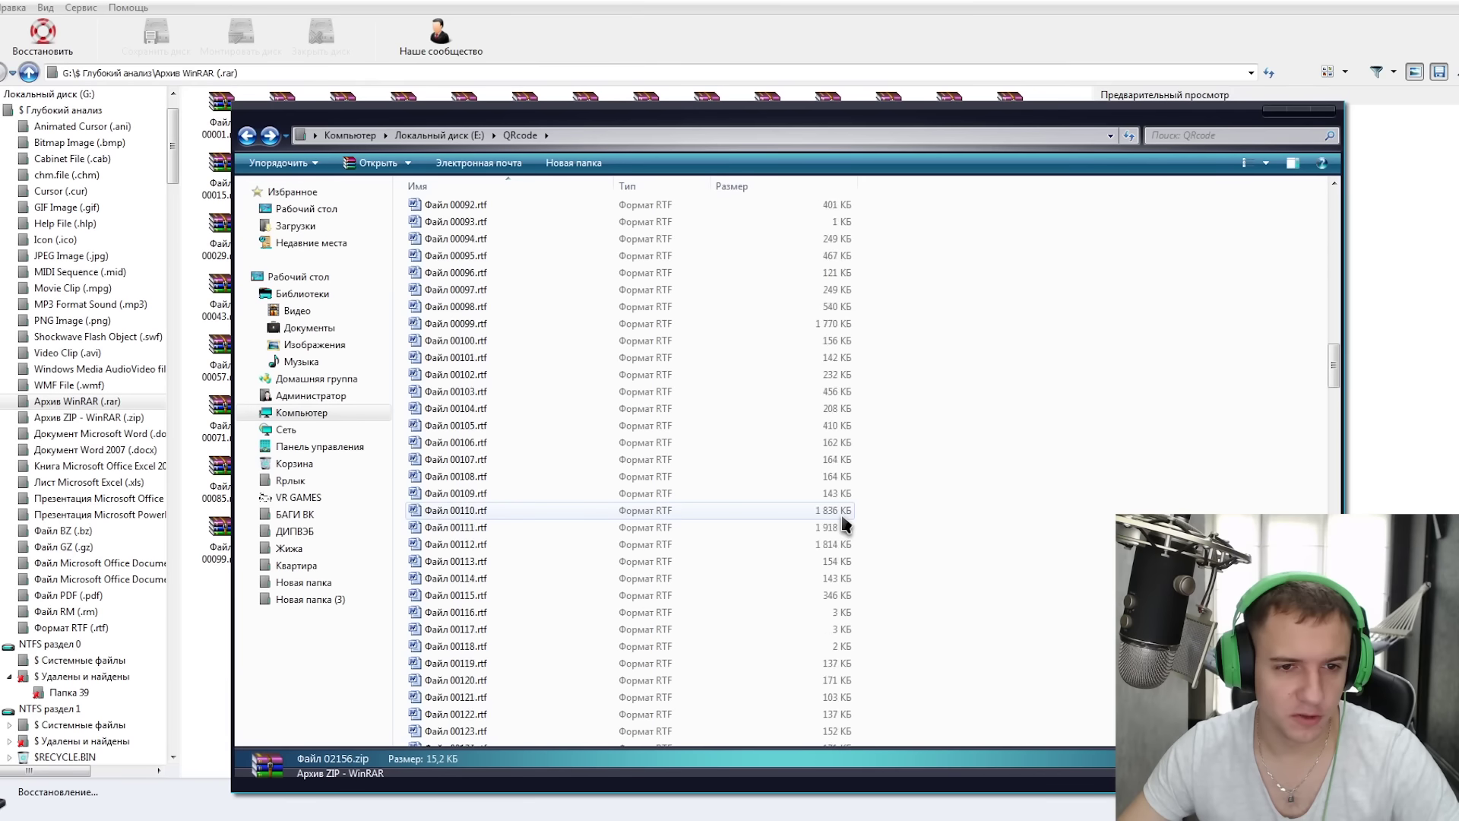
Open the recovered Файл 00080.rar in WinRAR and try to launch rserv32ru.msi from it.
{"action": "scroll", "coordinate": [842, 518], "scroll_direction": "up", "scroll_amount": 10}
{"action": "double_click", "coordinate": [503, 541]}
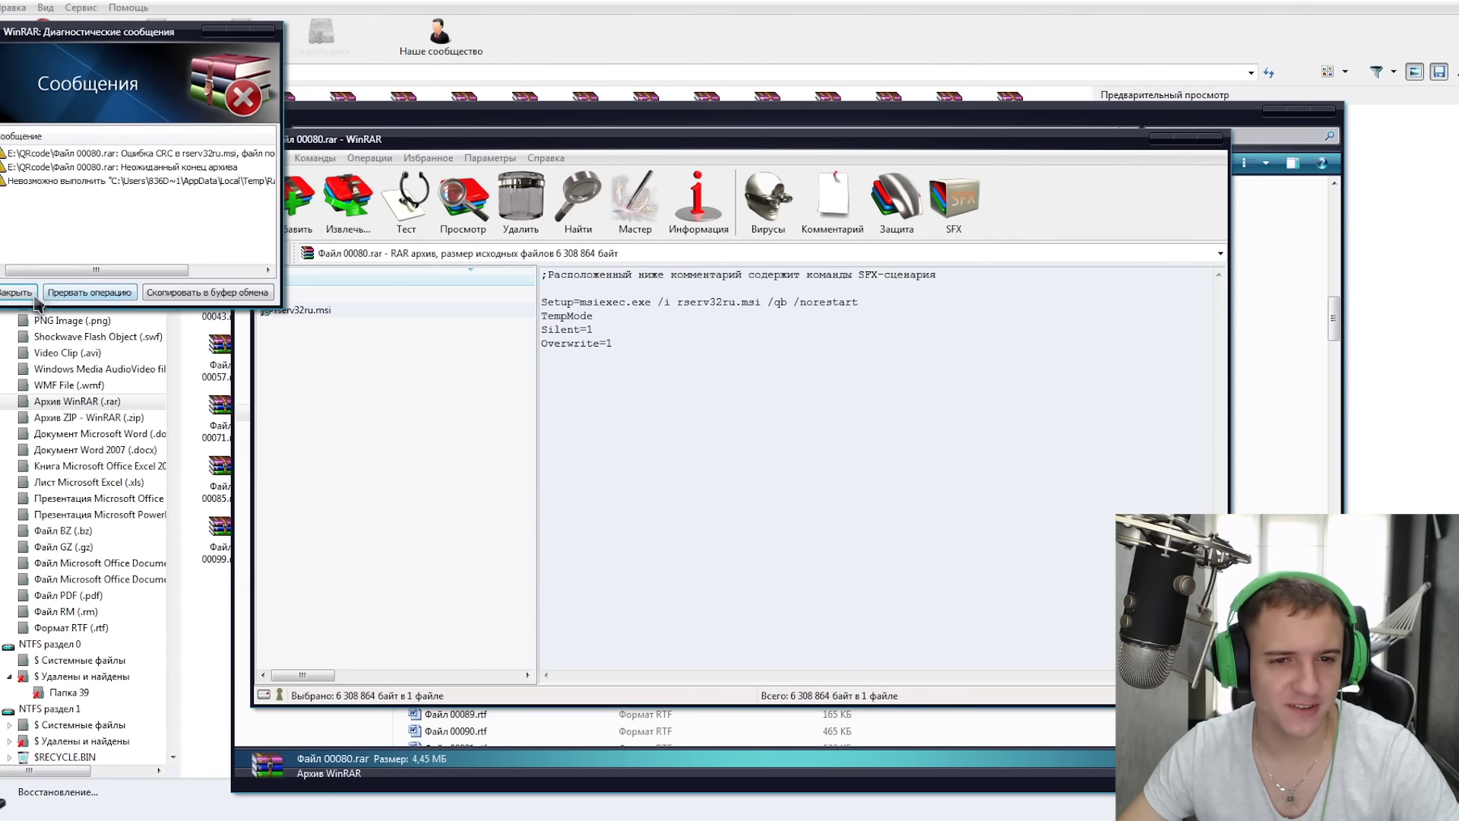
{"action": "left_click", "coordinate": [17, 293]}
{"action": "left_click_drag", "start_coordinate": [1183, 323], "coordinate": [1270, 322]}
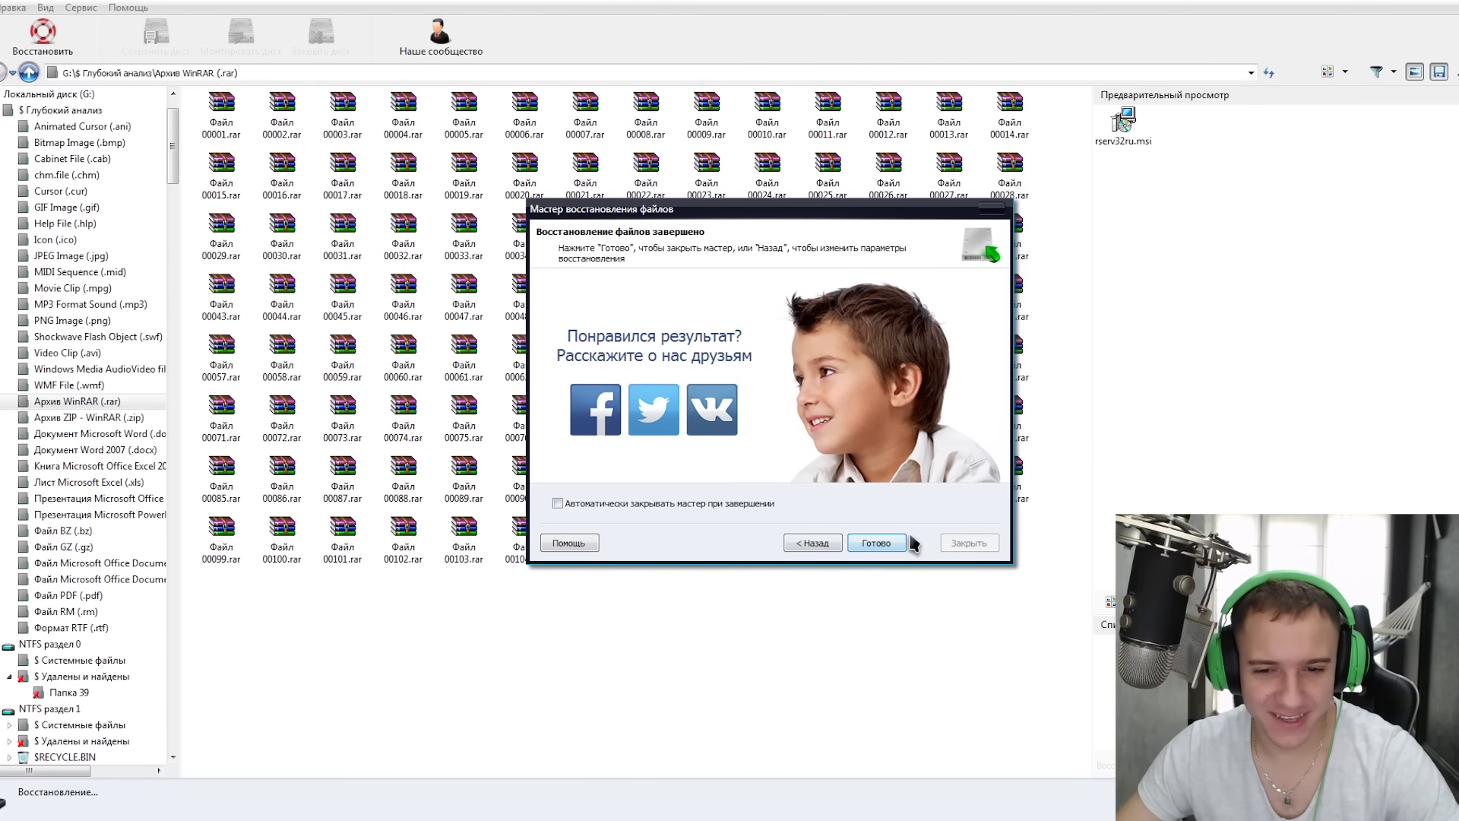
{"action": "left_click", "coordinate": [878, 542]}
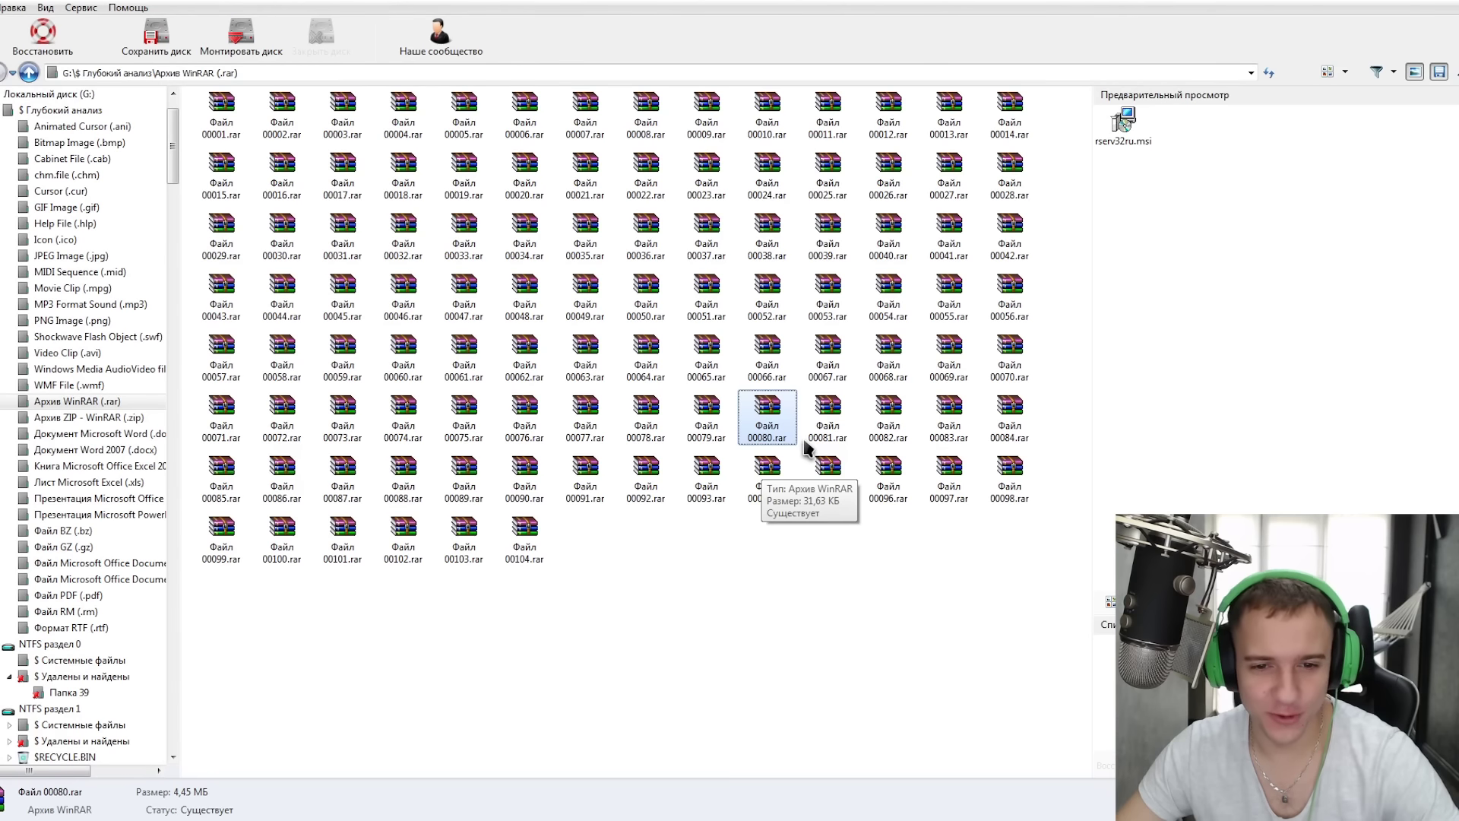
{"action": "key", "text": "alt+Tab"}
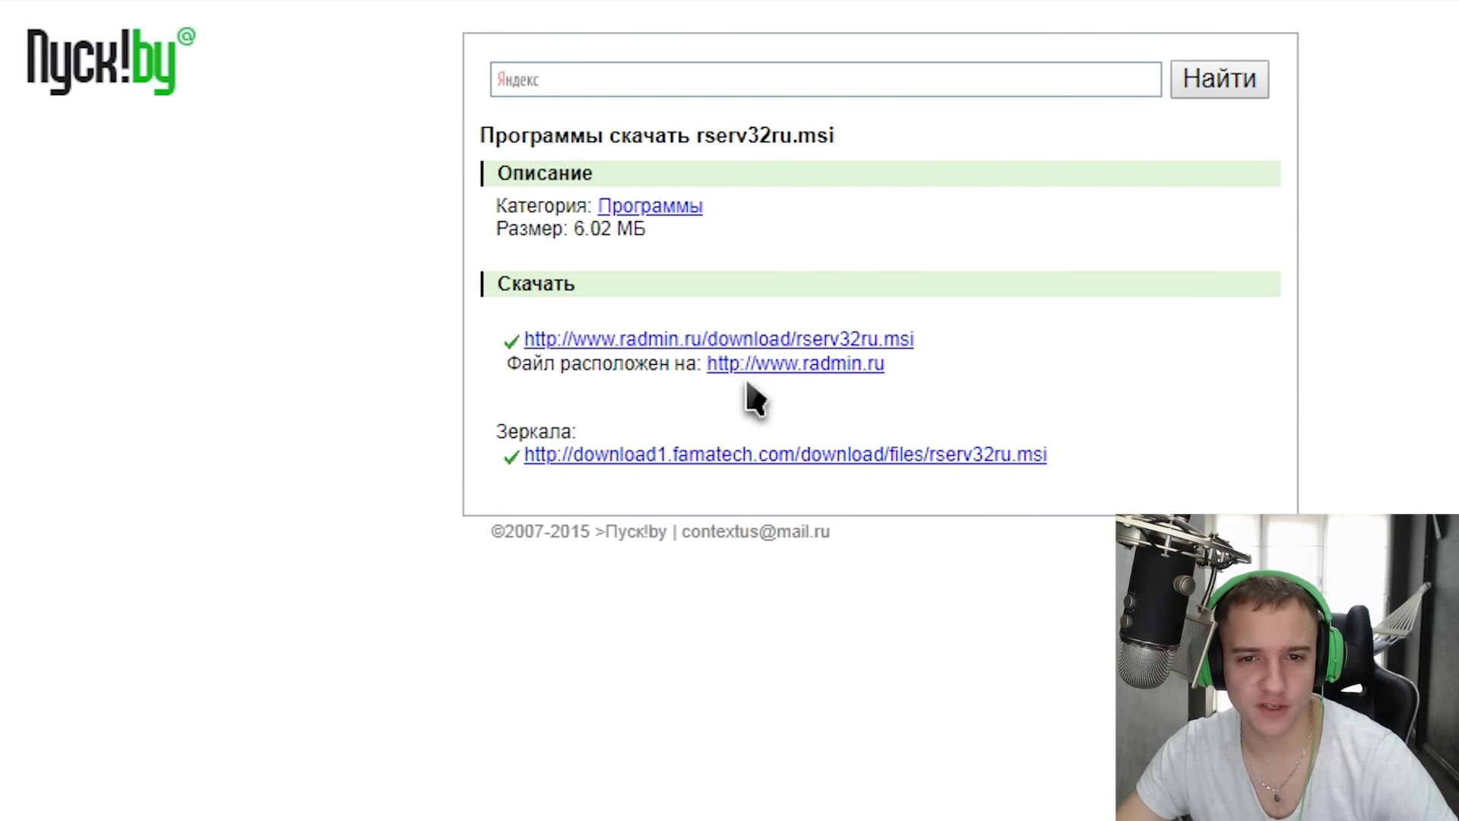
{"action": "left_click", "coordinate": [874, 366]}
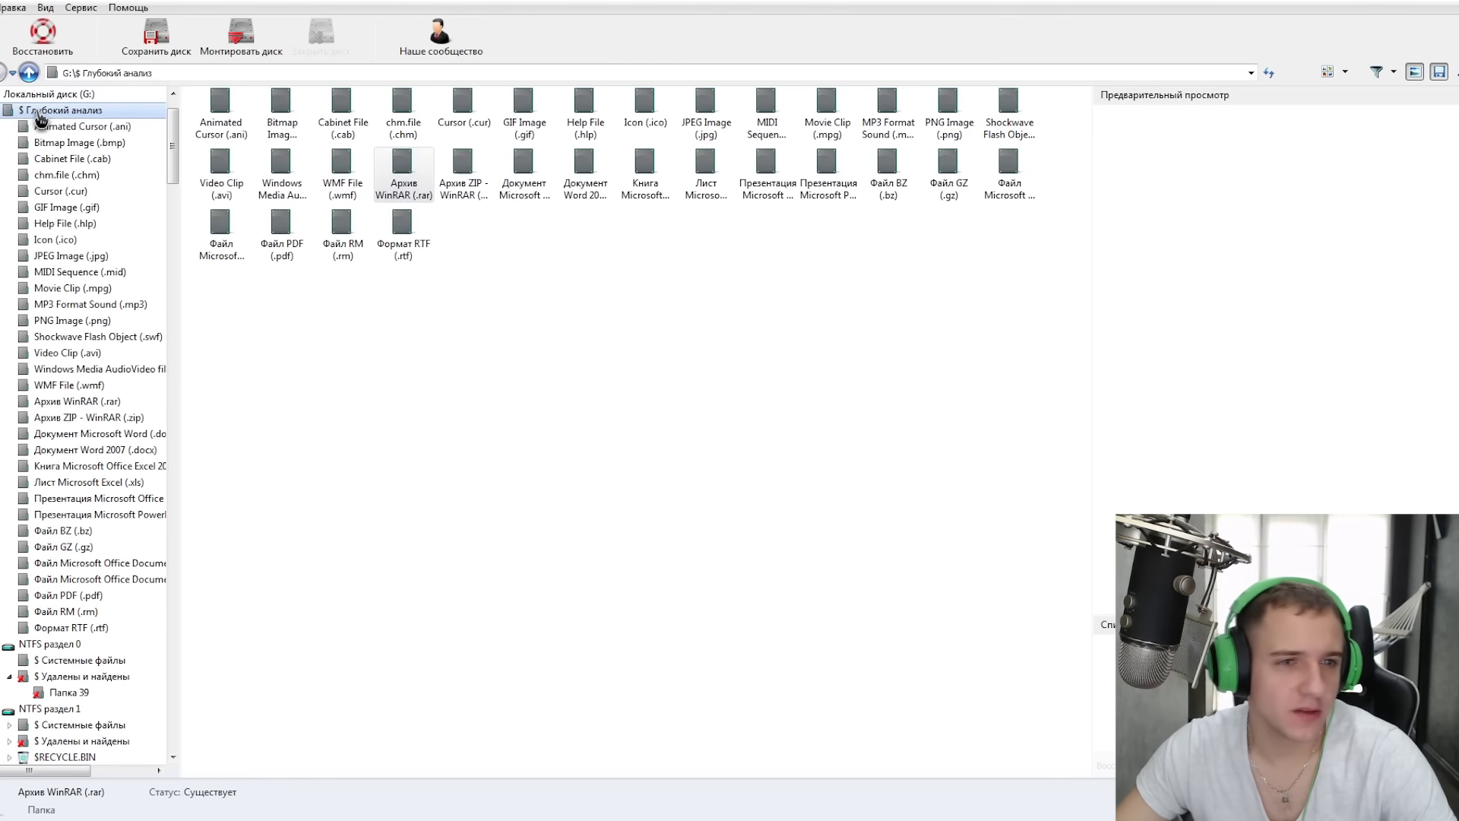
Open the Windows Media AudioVideo file (.asf) folder of the deep analysis and preview Файл 00002.asf.
{"action": "left_click", "coordinate": [287, 170]}
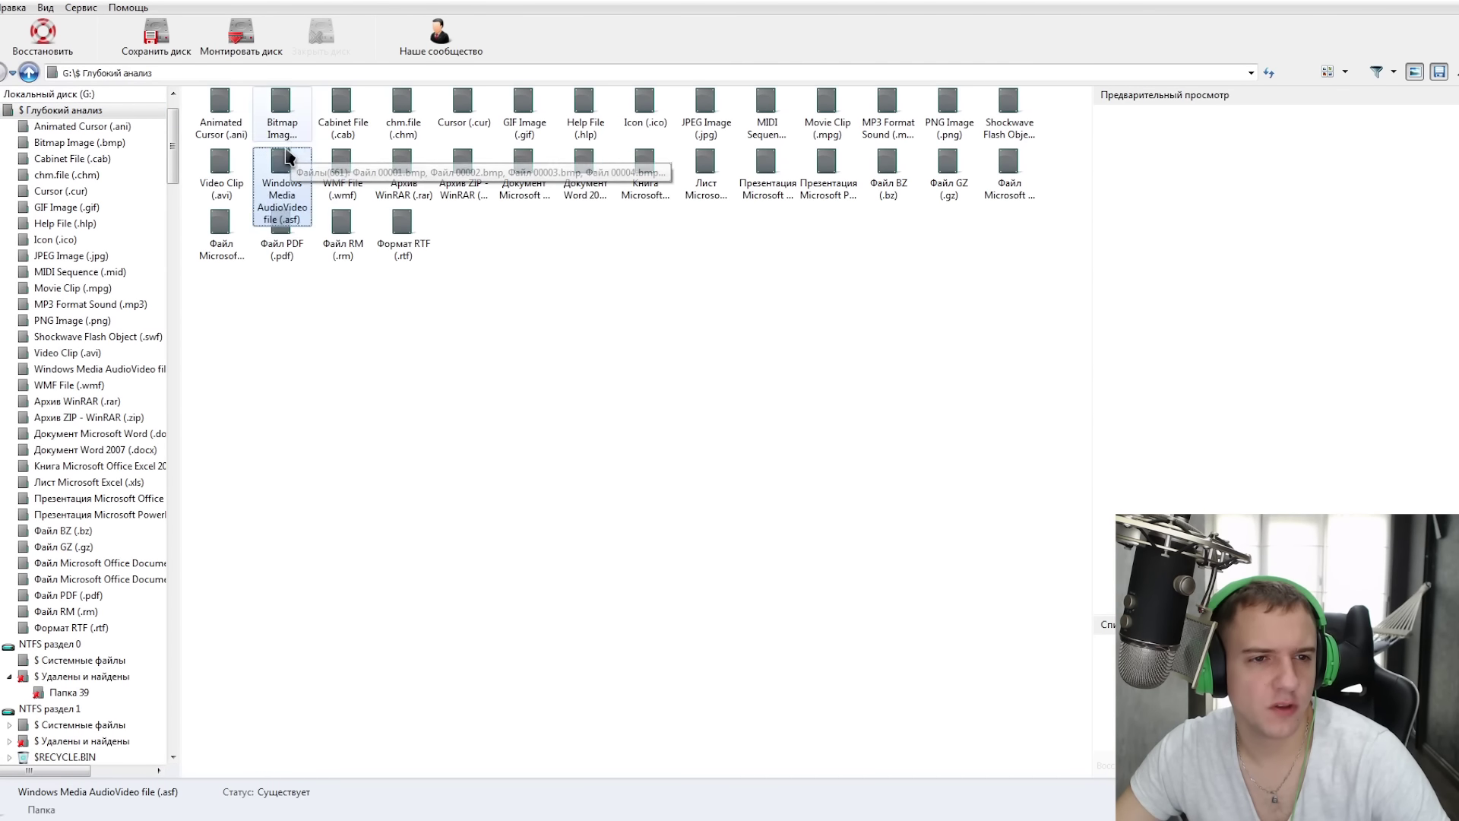
{"action": "double_click", "coordinate": [291, 173]}
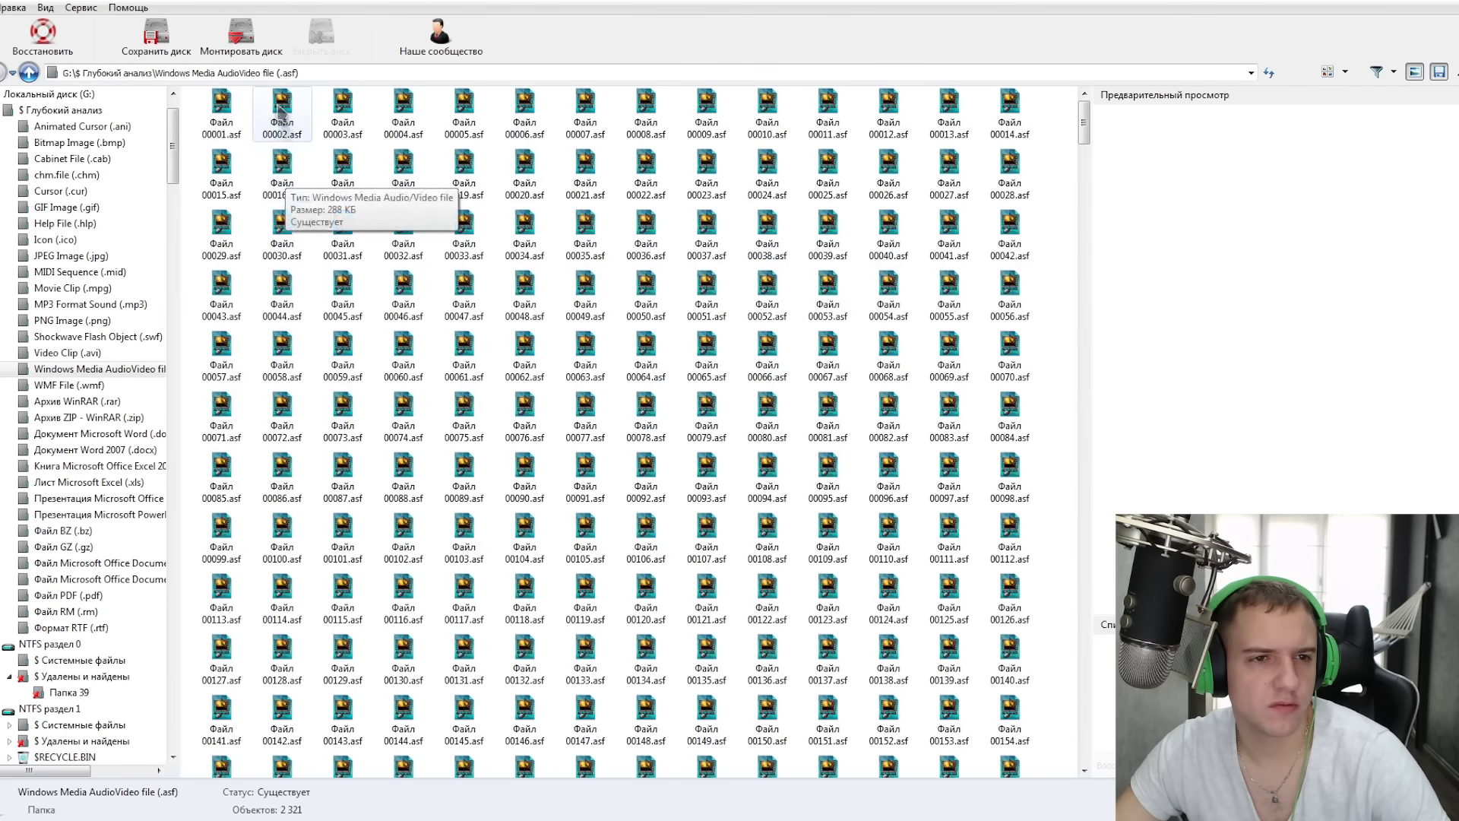
{"action": "left_click", "coordinate": [279, 113]}
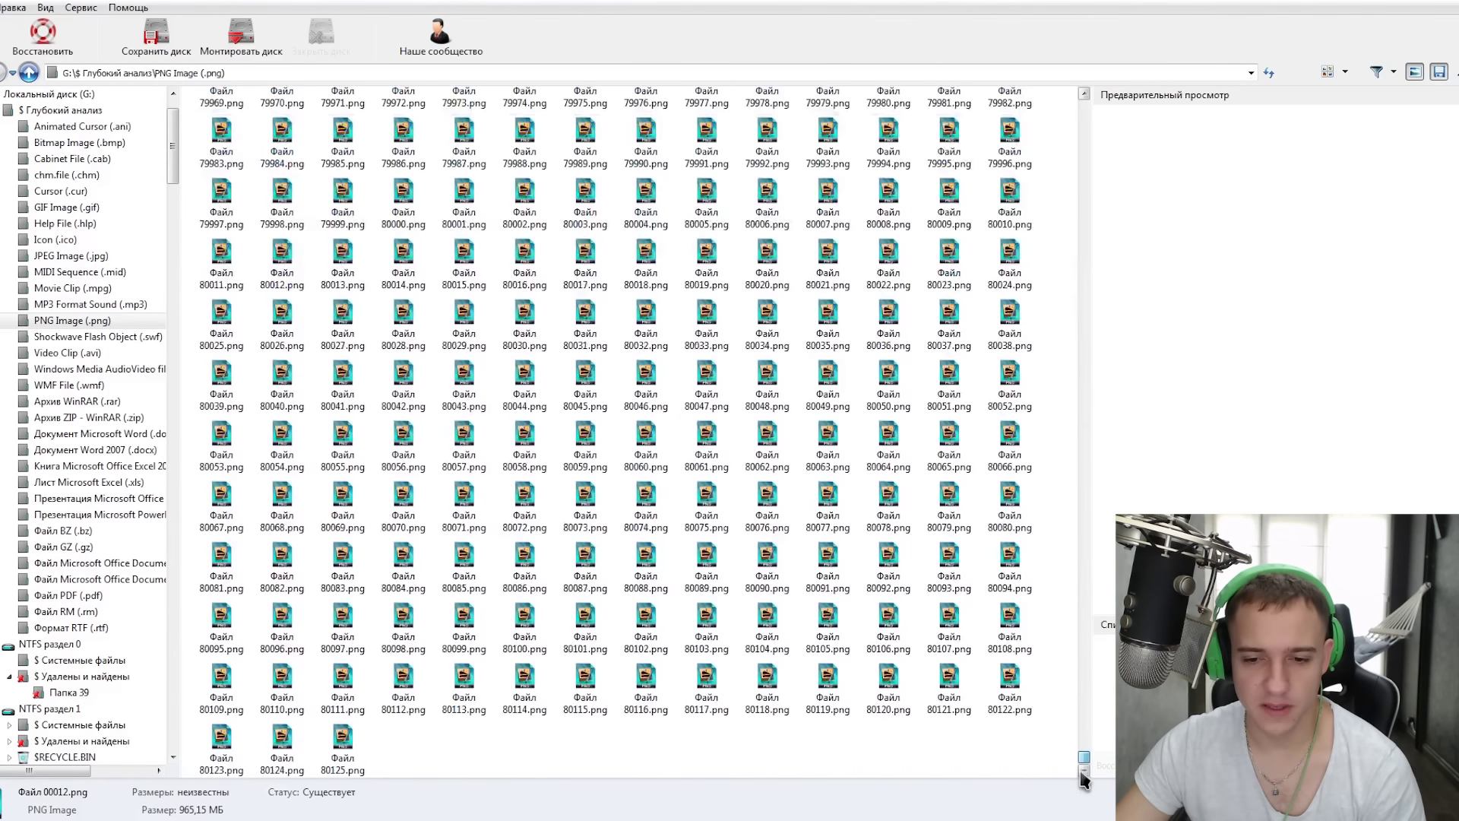
Browse the PNG Image (.png) folder of the deep analysis and recover Файл 58243.png.
{"action": "left_click_drag", "start_coordinate": [1084, 759], "coordinate": [1059, 114]}
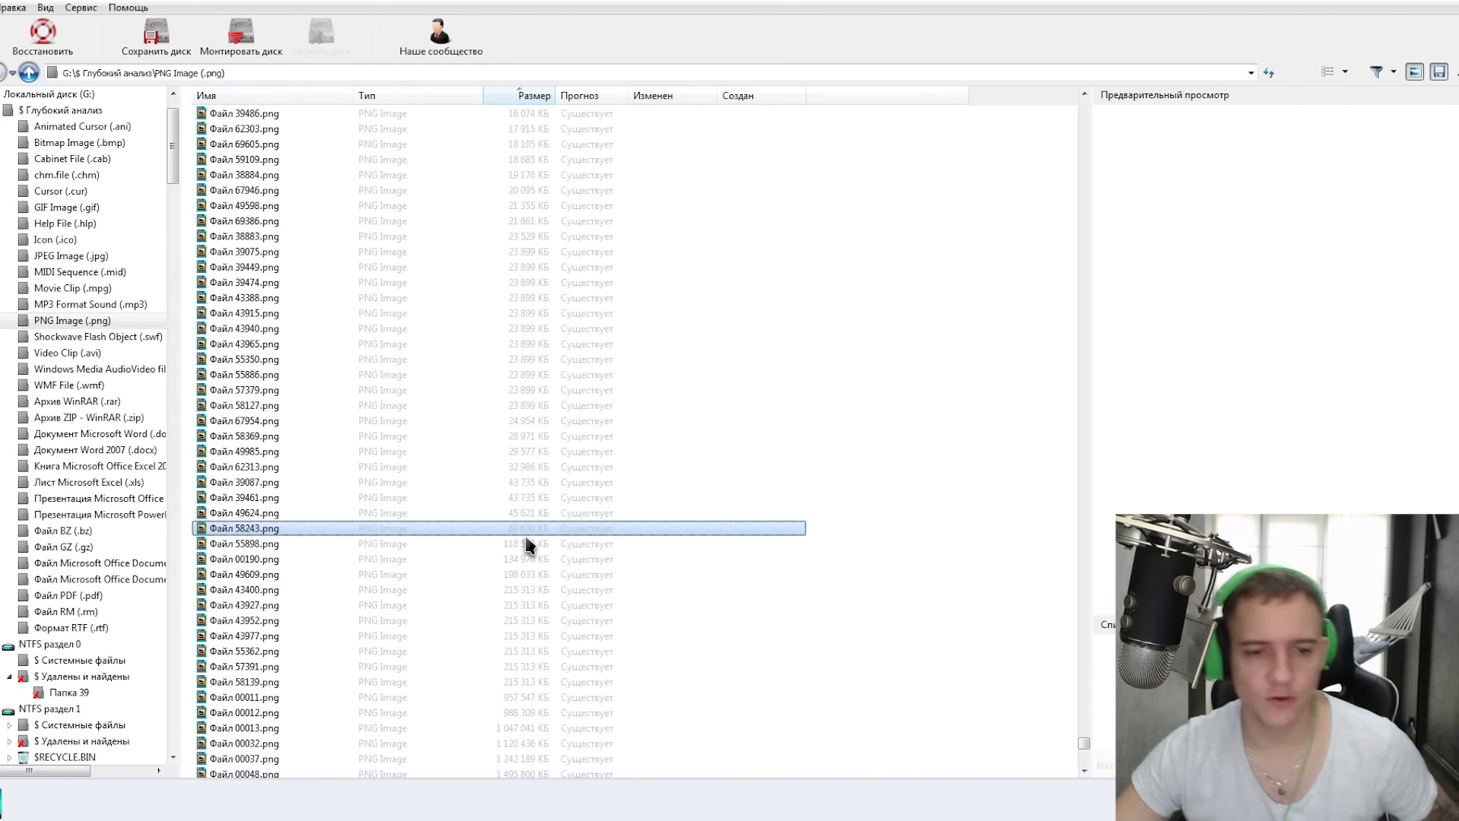
{"action": "key", "text": "Menu"}
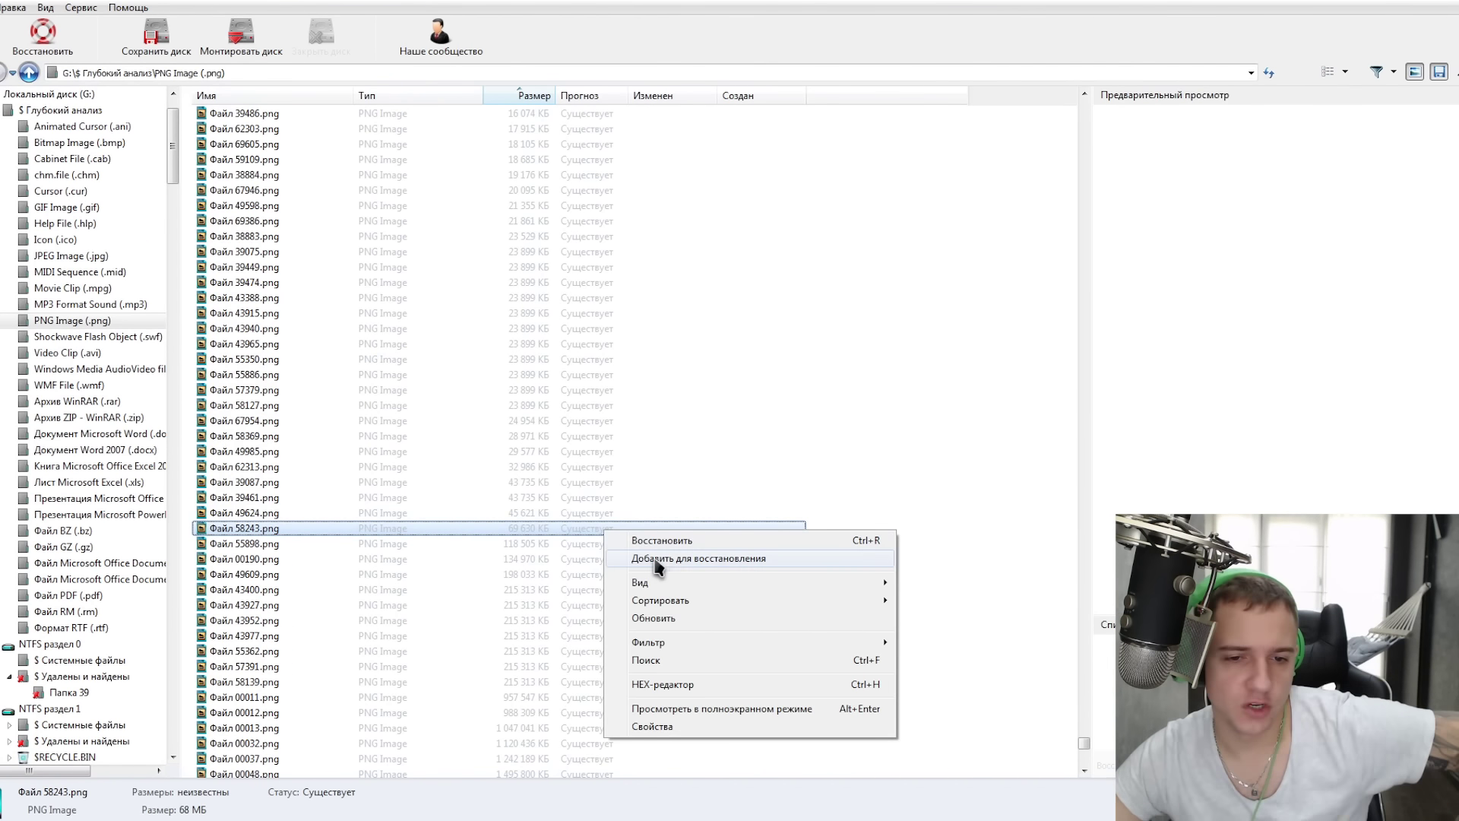
{"action": "left_click", "coordinate": [692, 546]}
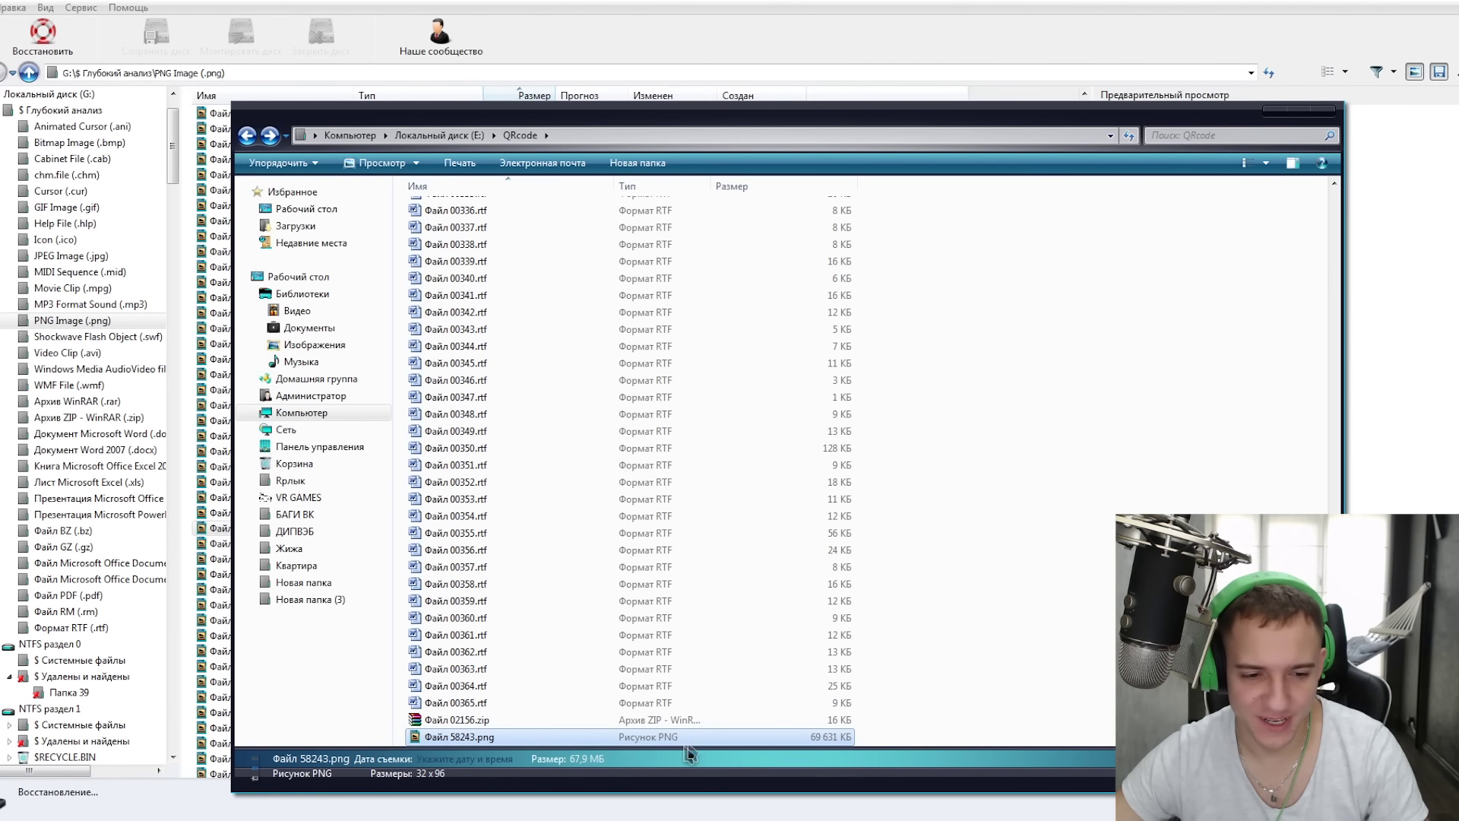
View the recovered Файл 58243.png at a larger scale in the image viewer.
{"action": "double_click", "coordinate": [572, 737]}
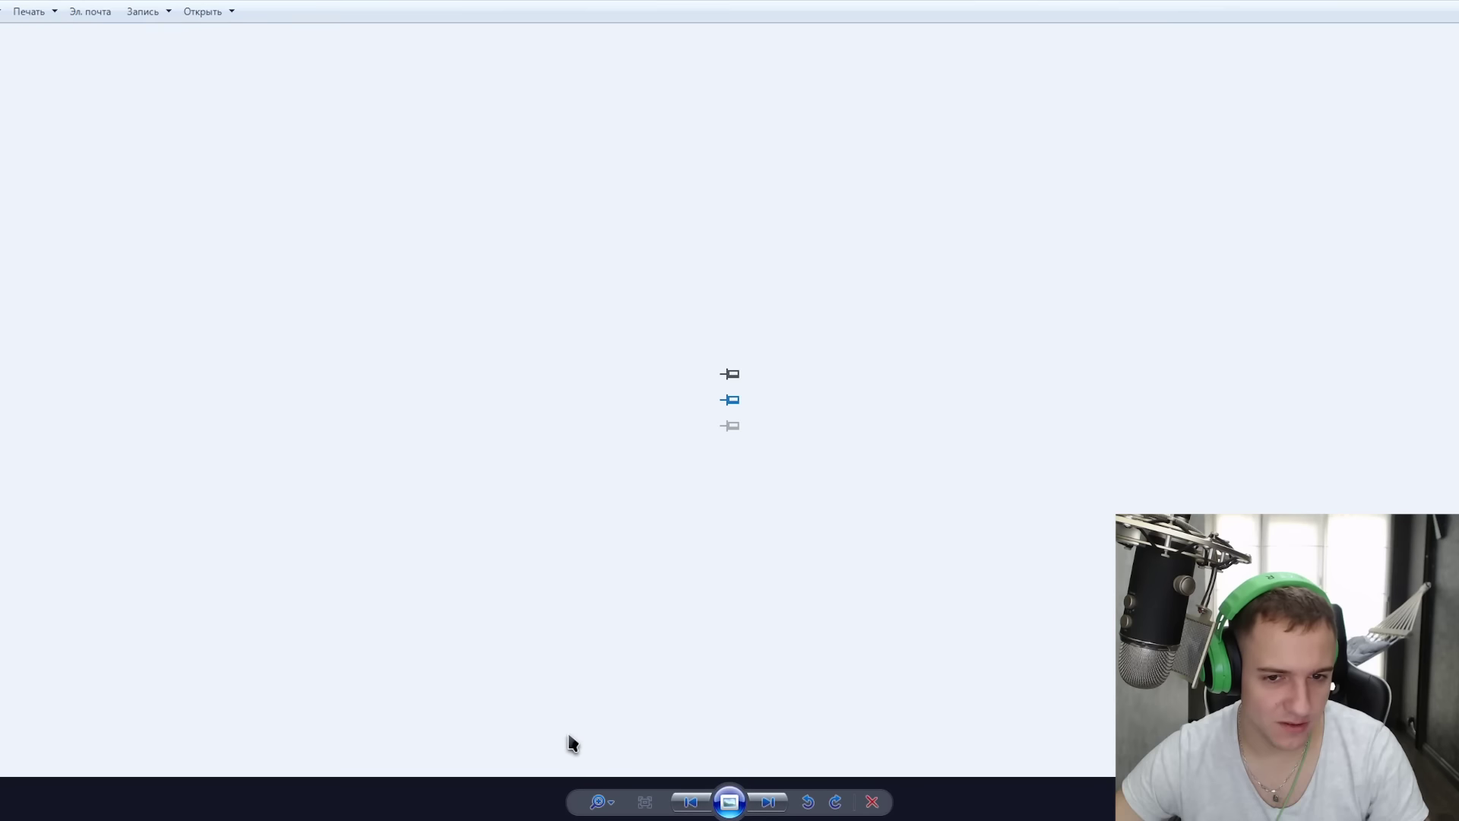
{"action": "left_click", "coordinate": [1442, 4]}
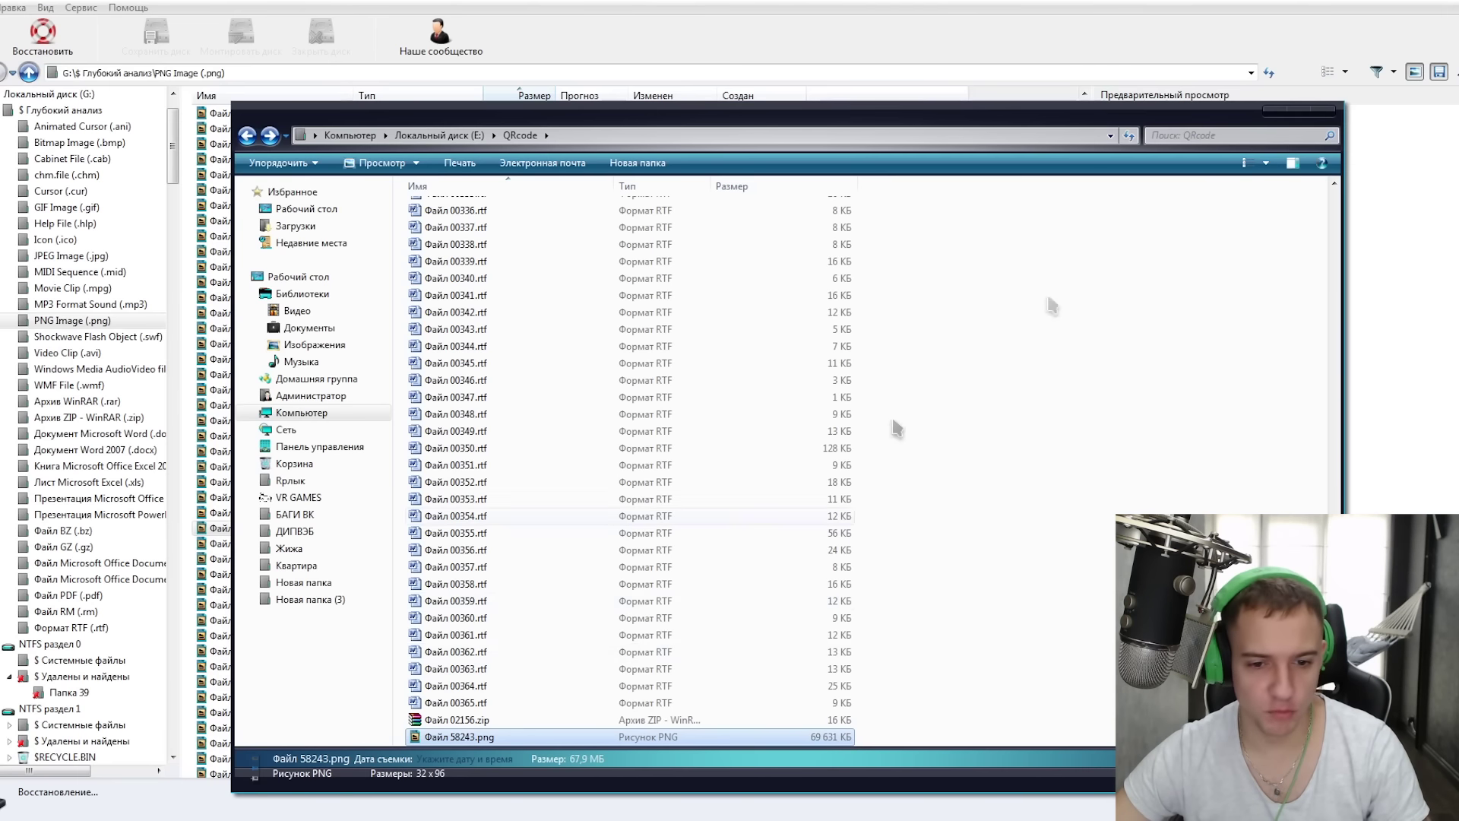
{"action": "double_click", "coordinate": [630, 739]}
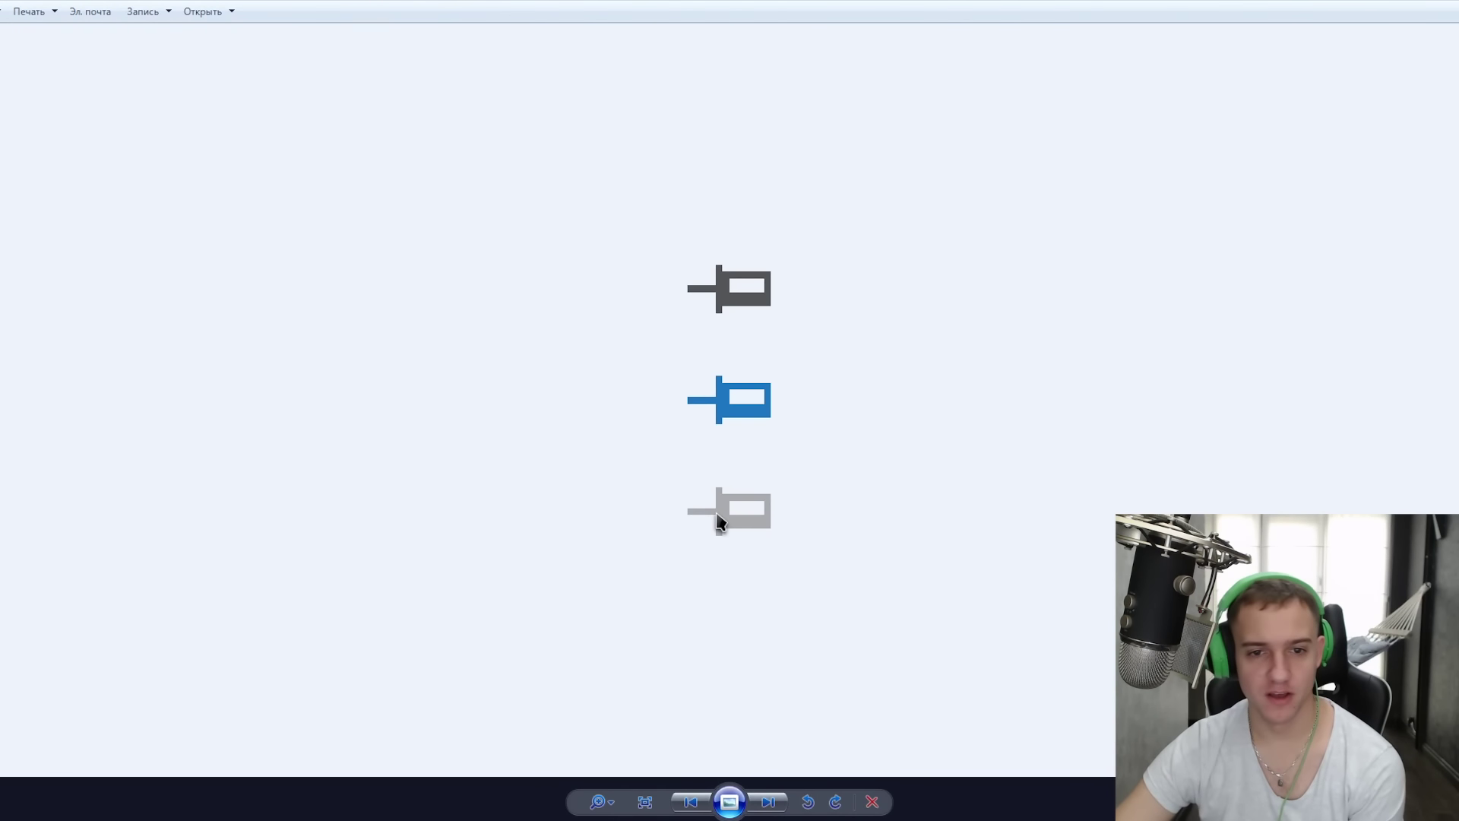
{"action": "scroll", "coordinate": [731, 513], "scroll_direction": "down", "scroll_amount": 5}
{"action": "left_click", "coordinate": [1441, 4]}
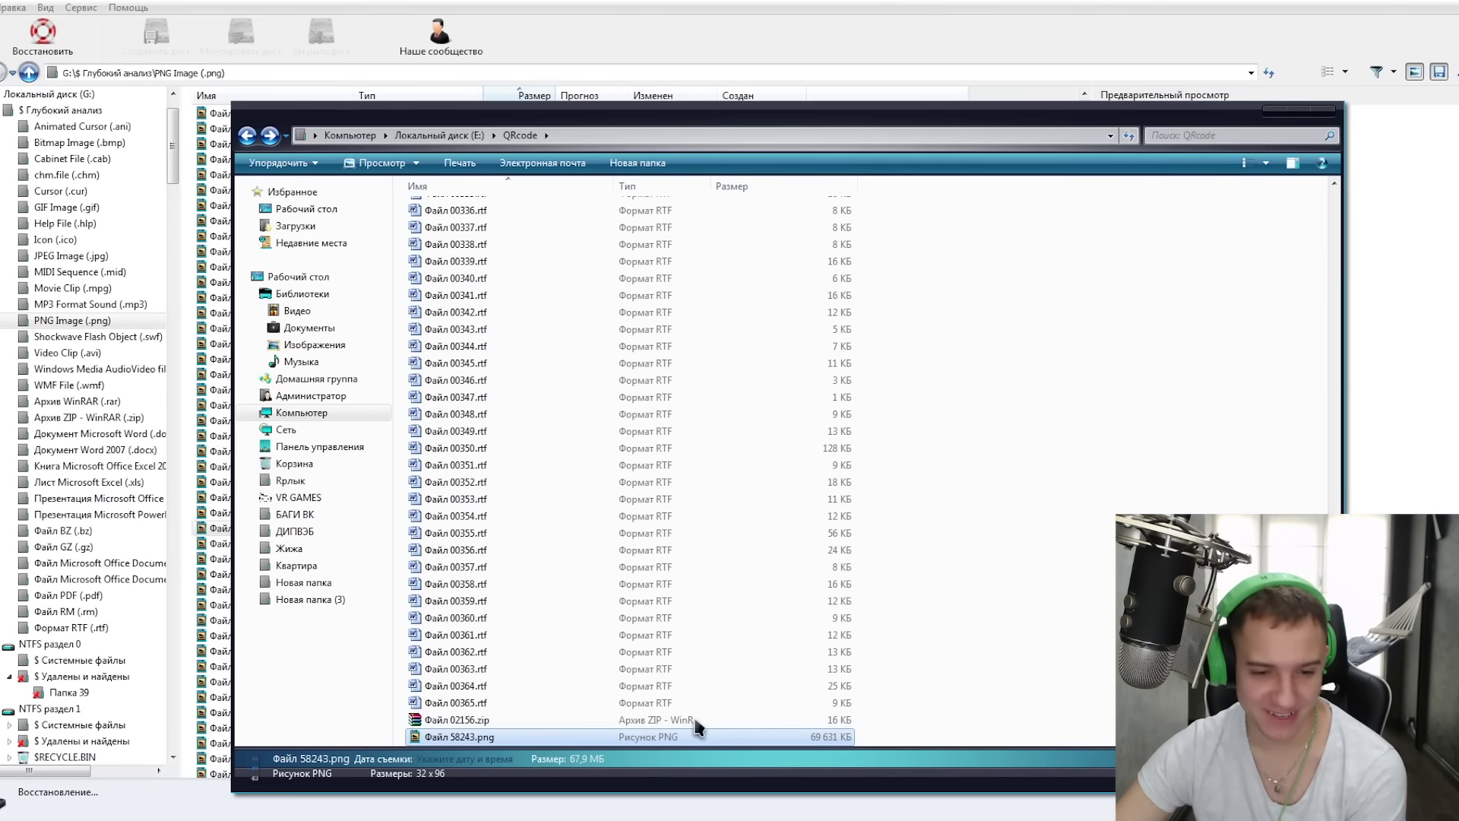
Check the available 7-Zip file manager actions for Файл 58243.png in E:\QRcode.
{"action": "right_click", "coordinate": [640, 736]}
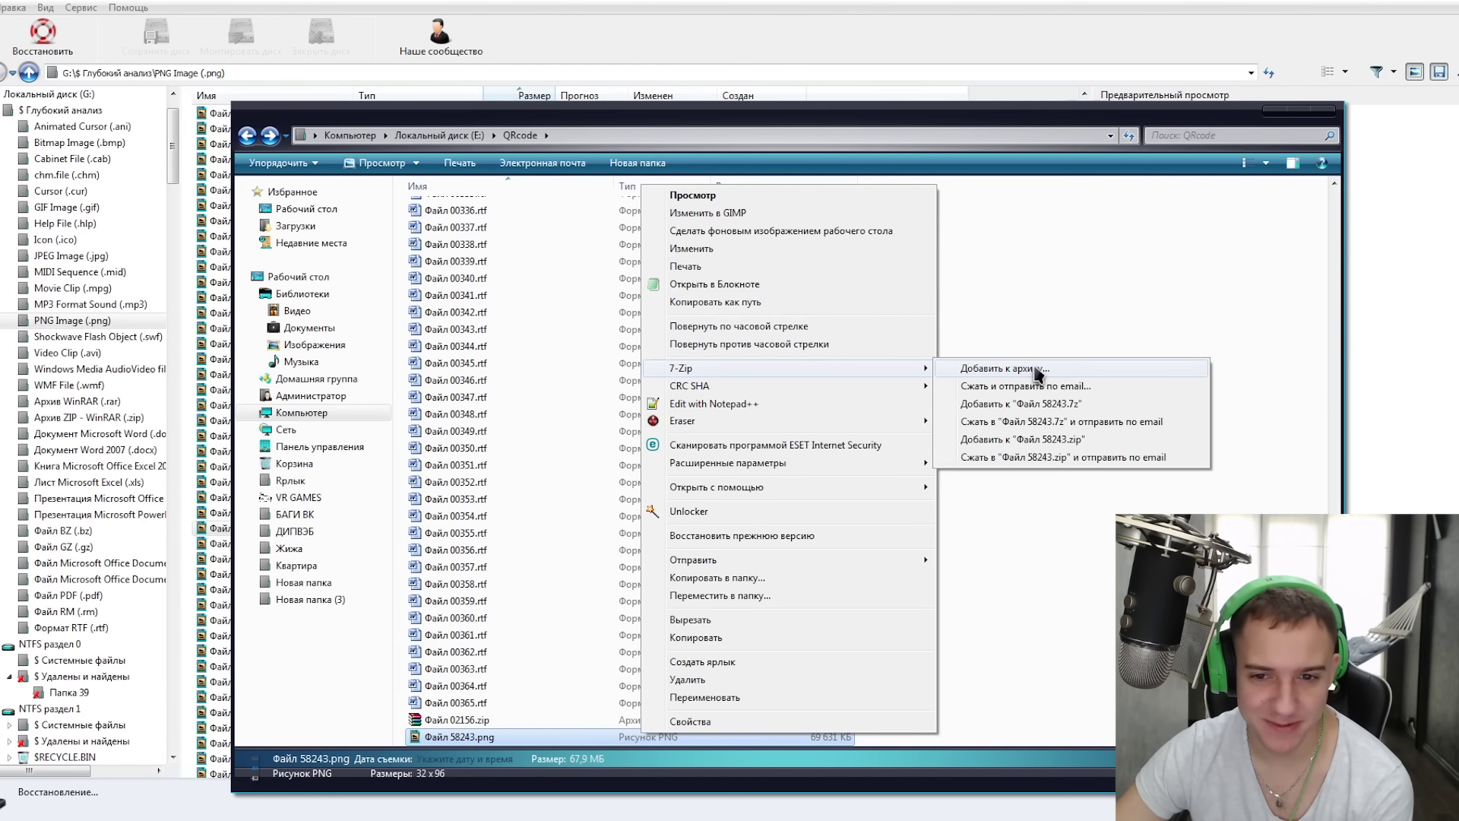
{"action": "left_click", "coordinate": [958, 372]}
{"action": "right_click", "coordinate": [728, 572]}
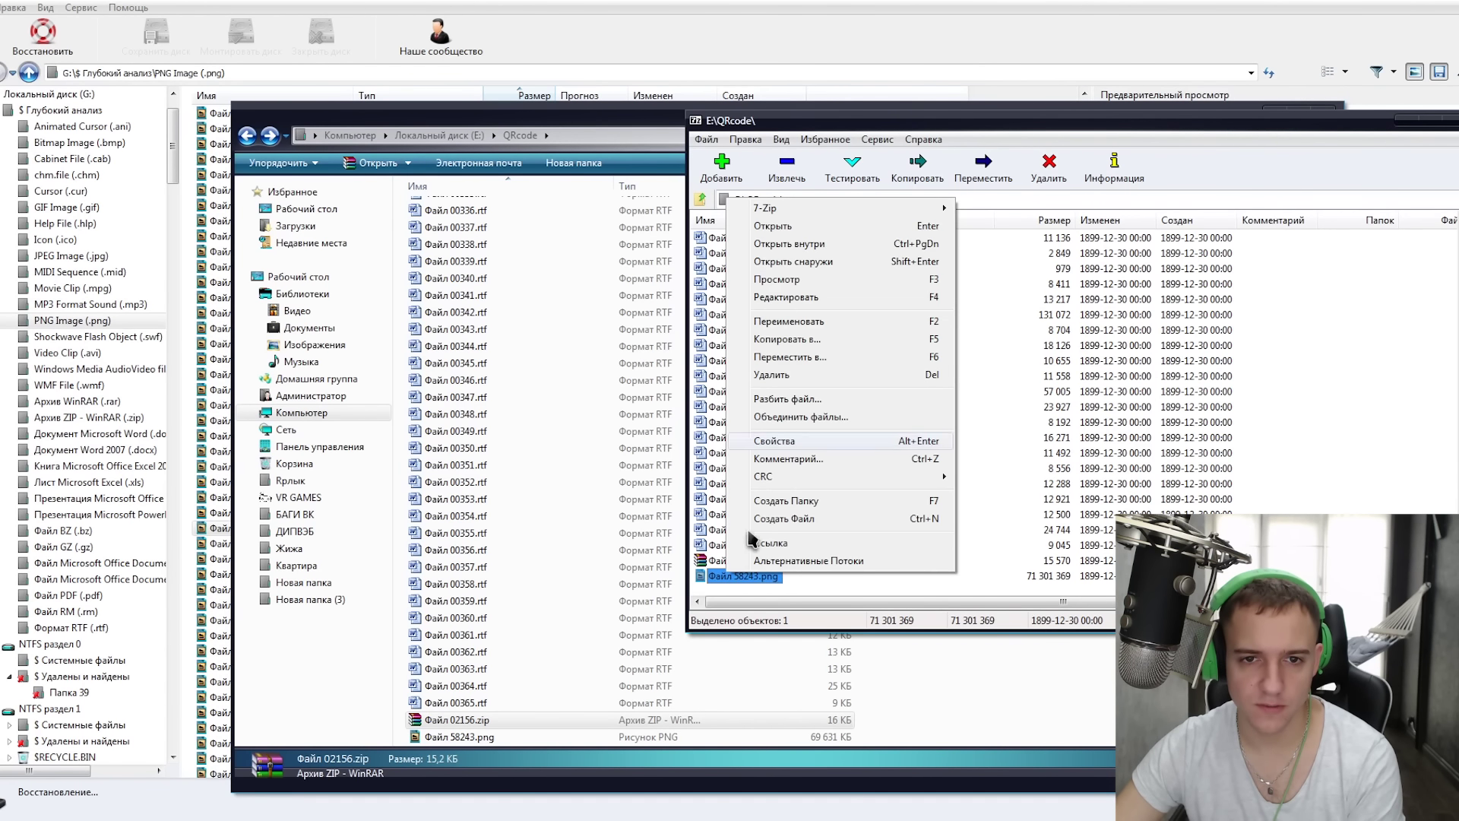
{"action": "mouse_move", "coordinate": [912, 207]}
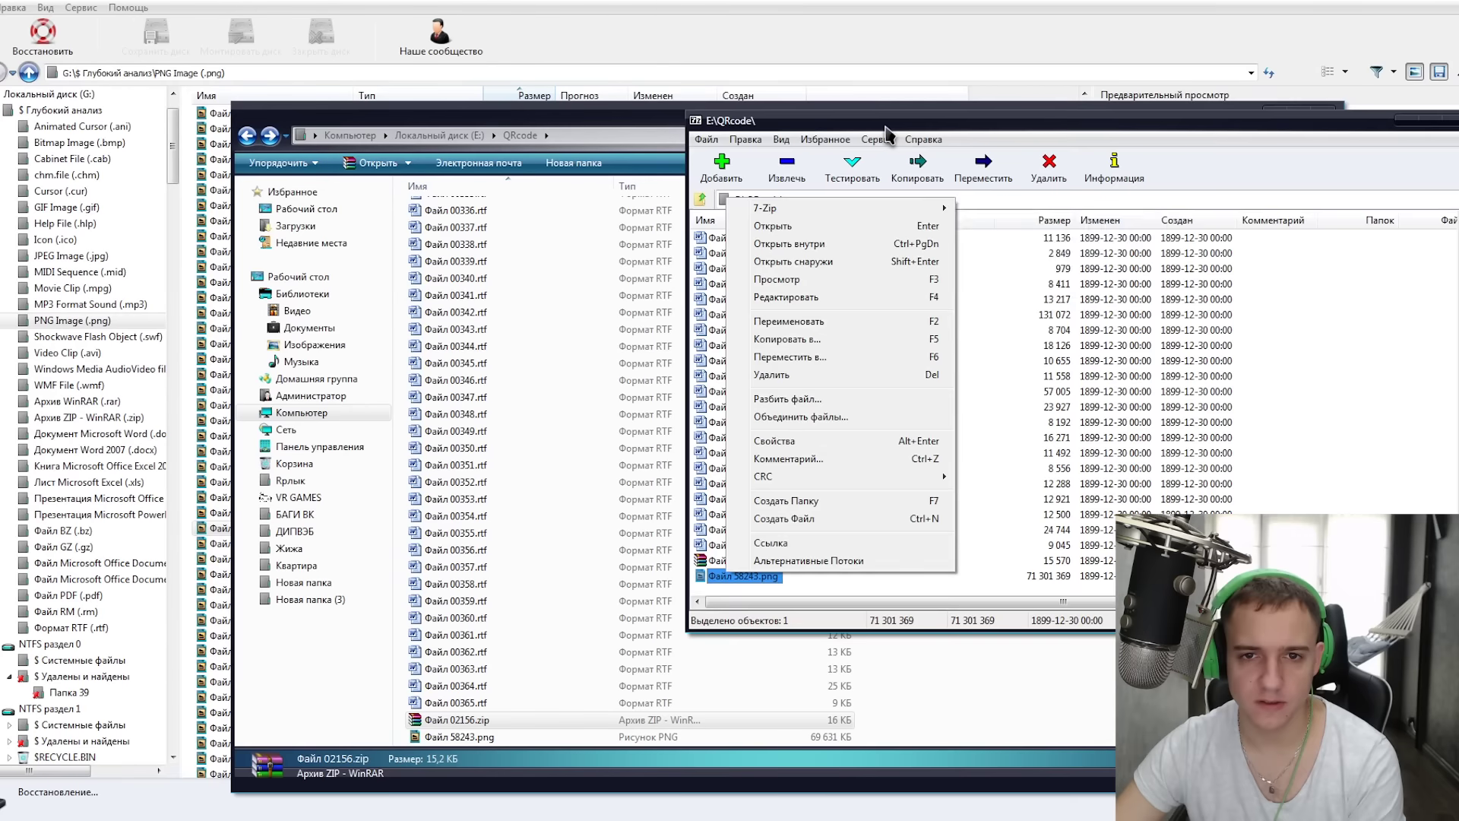
{"action": "left_click_drag", "start_coordinate": [881, 125], "coordinate": [1097, 235]}
{"action": "left_click_drag", "start_coordinate": [929, 114], "coordinate": [781, 59]}
Examine the detailed properties of the recovered Файл 58243.png.
{"action": "right_click", "coordinate": [336, 679]}
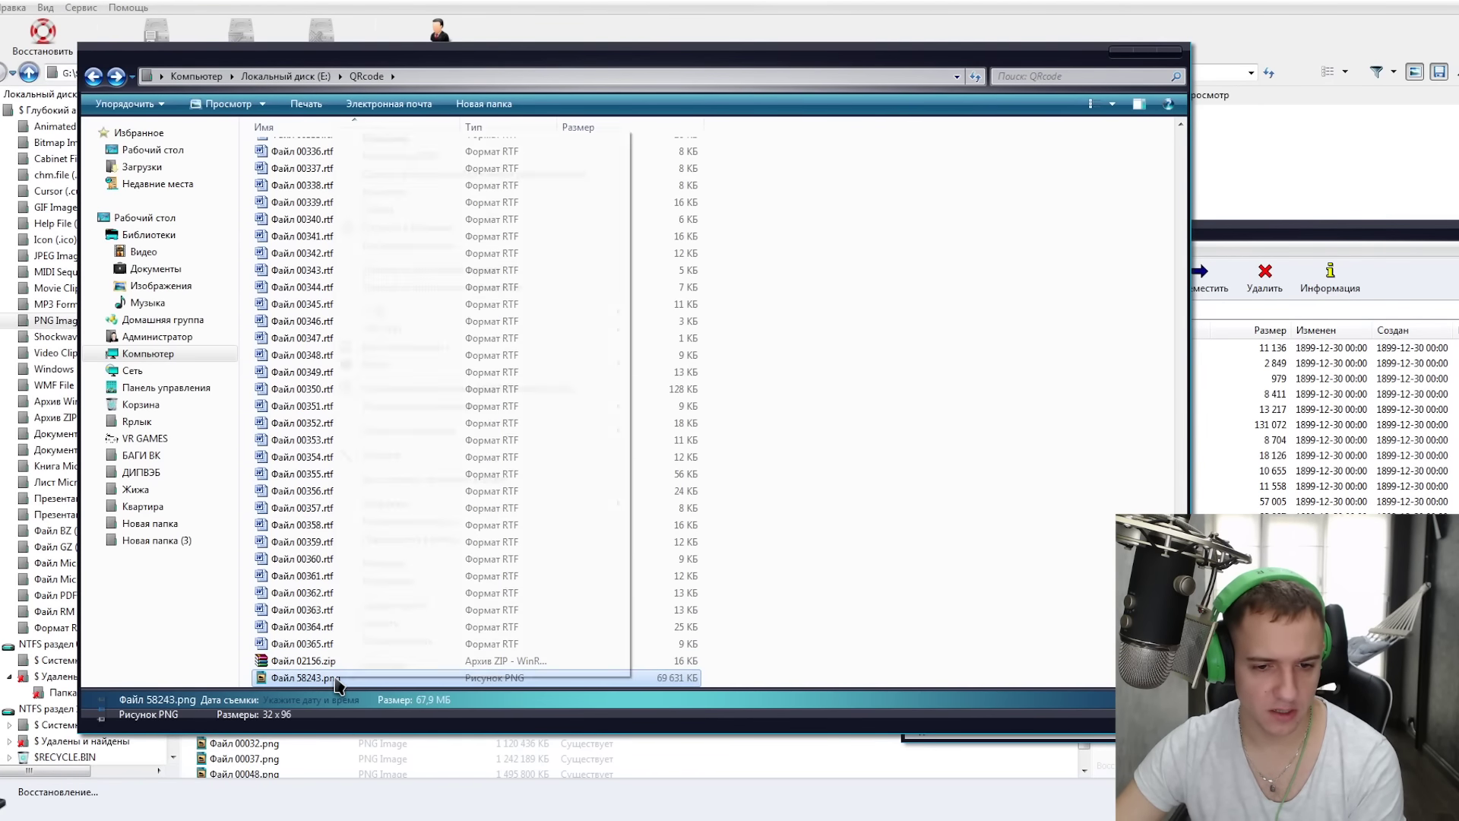
{"action": "left_click", "coordinate": [365, 688]}
{"action": "left_click", "coordinate": [486, 442]}
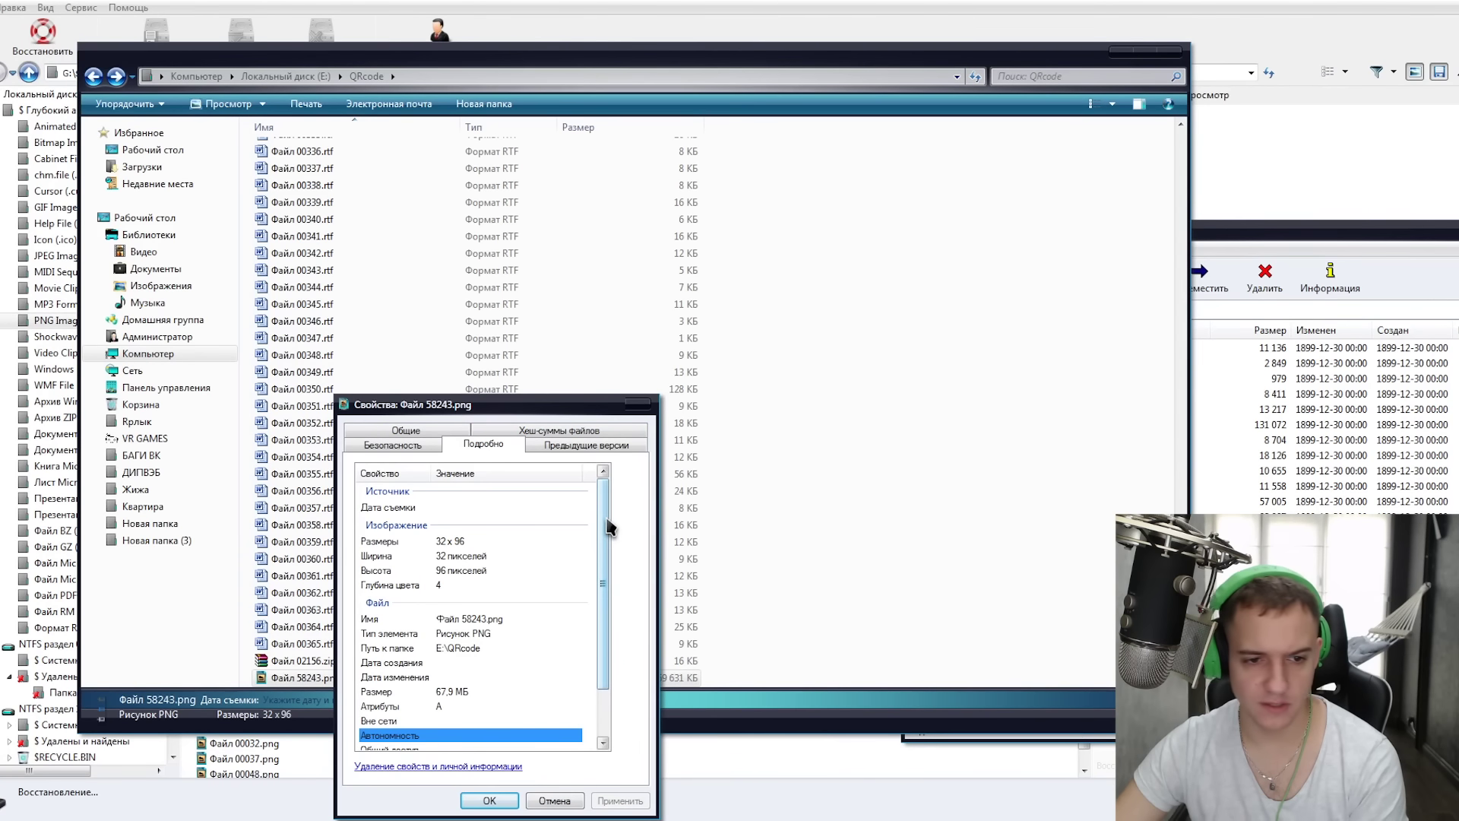
{"action": "scroll", "coordinate": [596, 548], "scroll_direction": "down", "scroll_amount": 2}
{"action": "left_click_drag", "start_coordinate": [517, 413], "coordinate": [741, 165]}
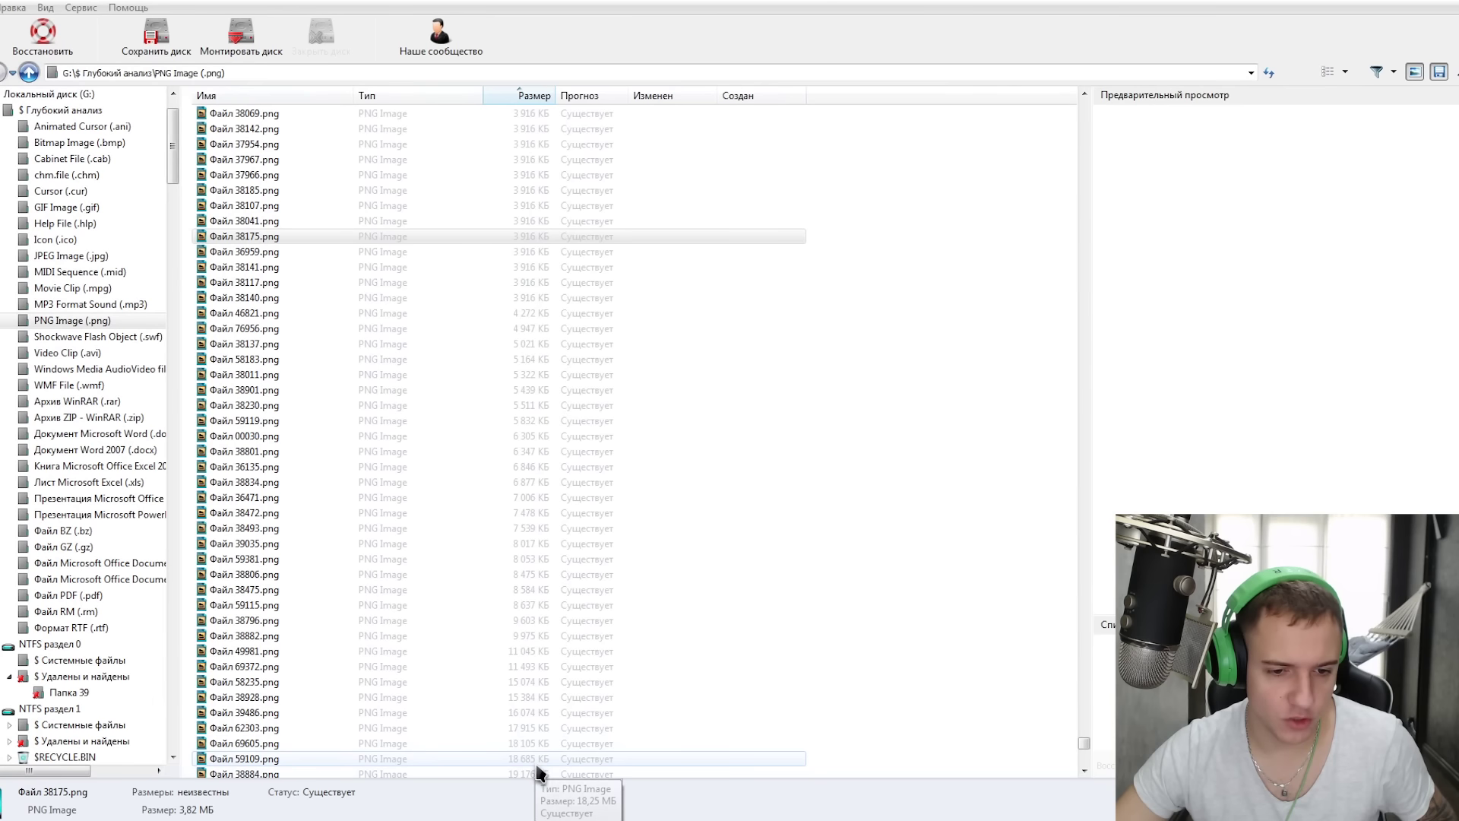
{"action": "left_click", "coordinate": [536, 768]}
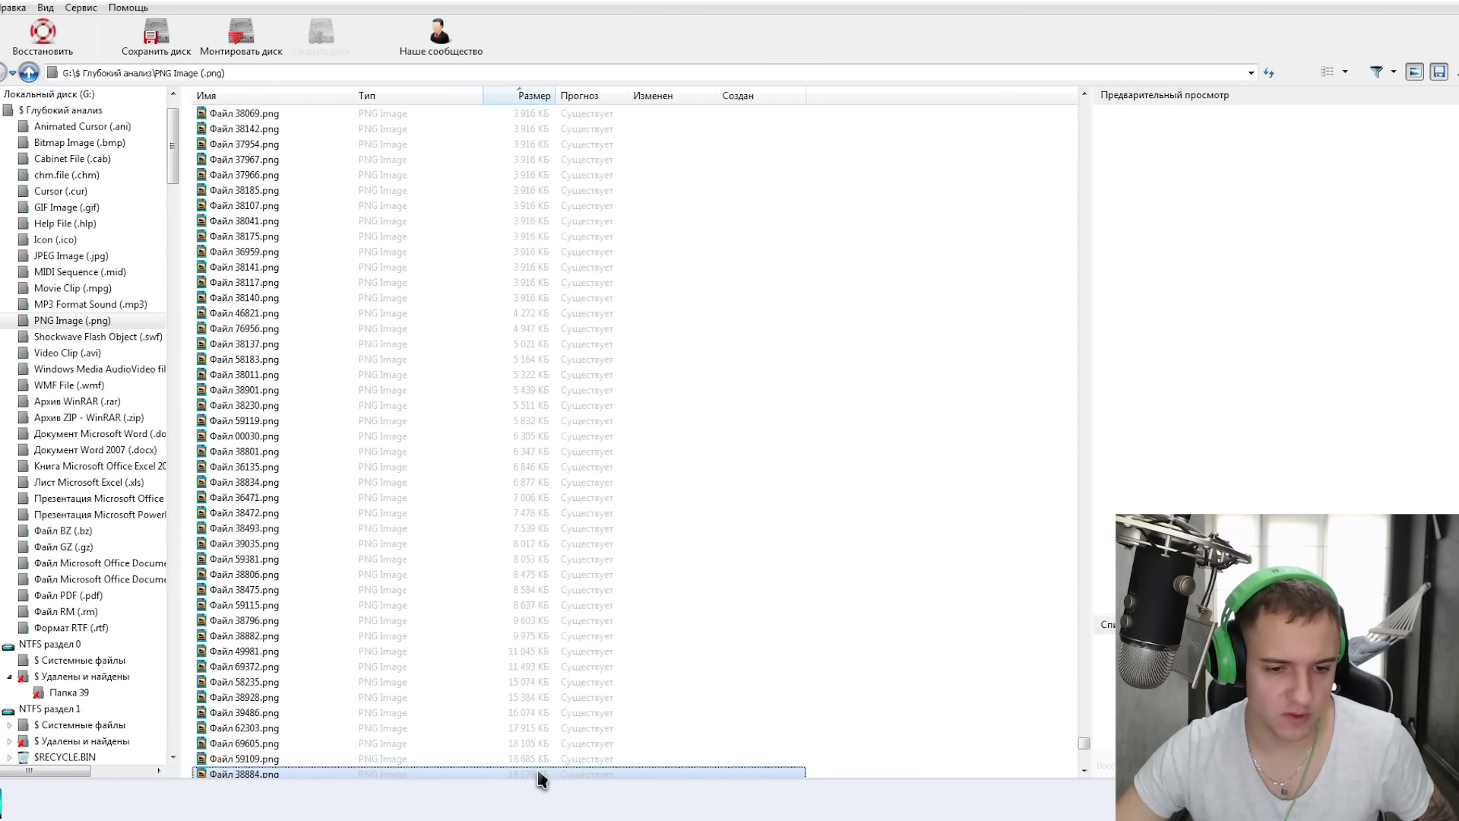
Look through the recovered images in the Photo PNG folder of E:\QRcode.
{"action": "left_click", "coordinate": [562, 372], "text": "shift"}
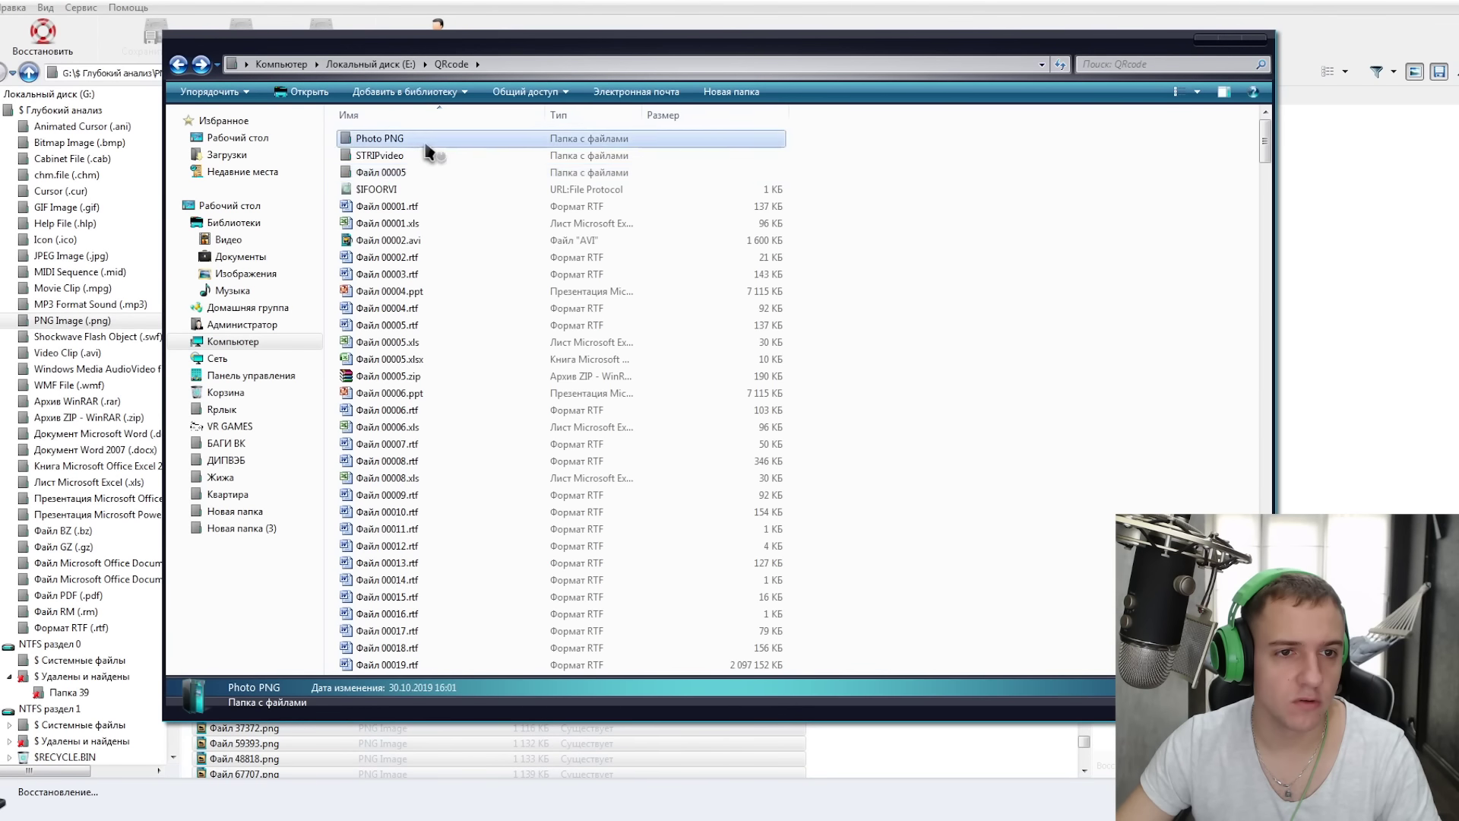
{"action": "double_click", "coordinate": [425, 140]}
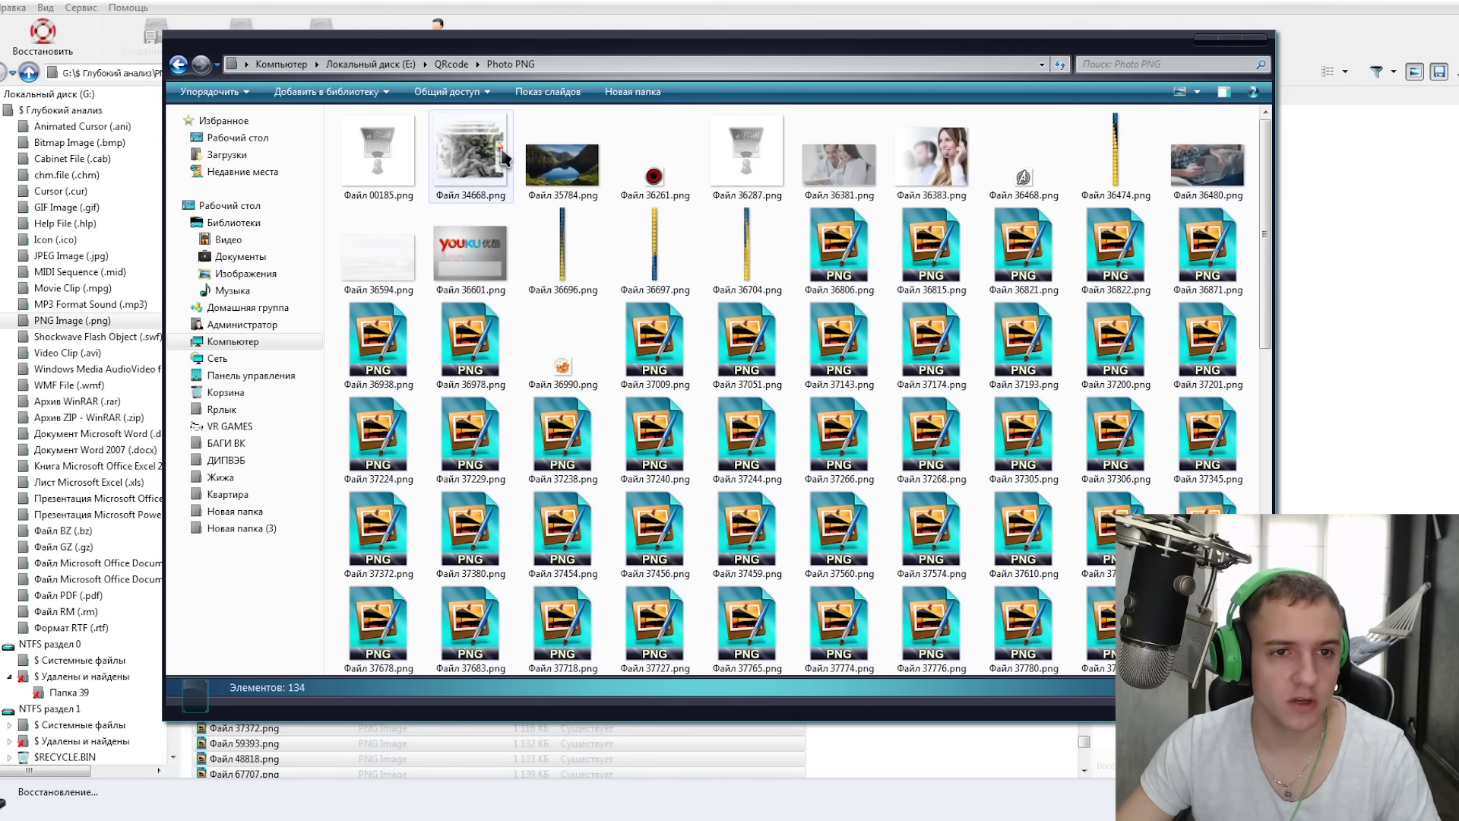
{"action": "scroll", "coordinate": [561, 228], "scroll_direction": "down", "scroll_amount": 3}
{"action": "double_click", "coordinate": [561, 228]}
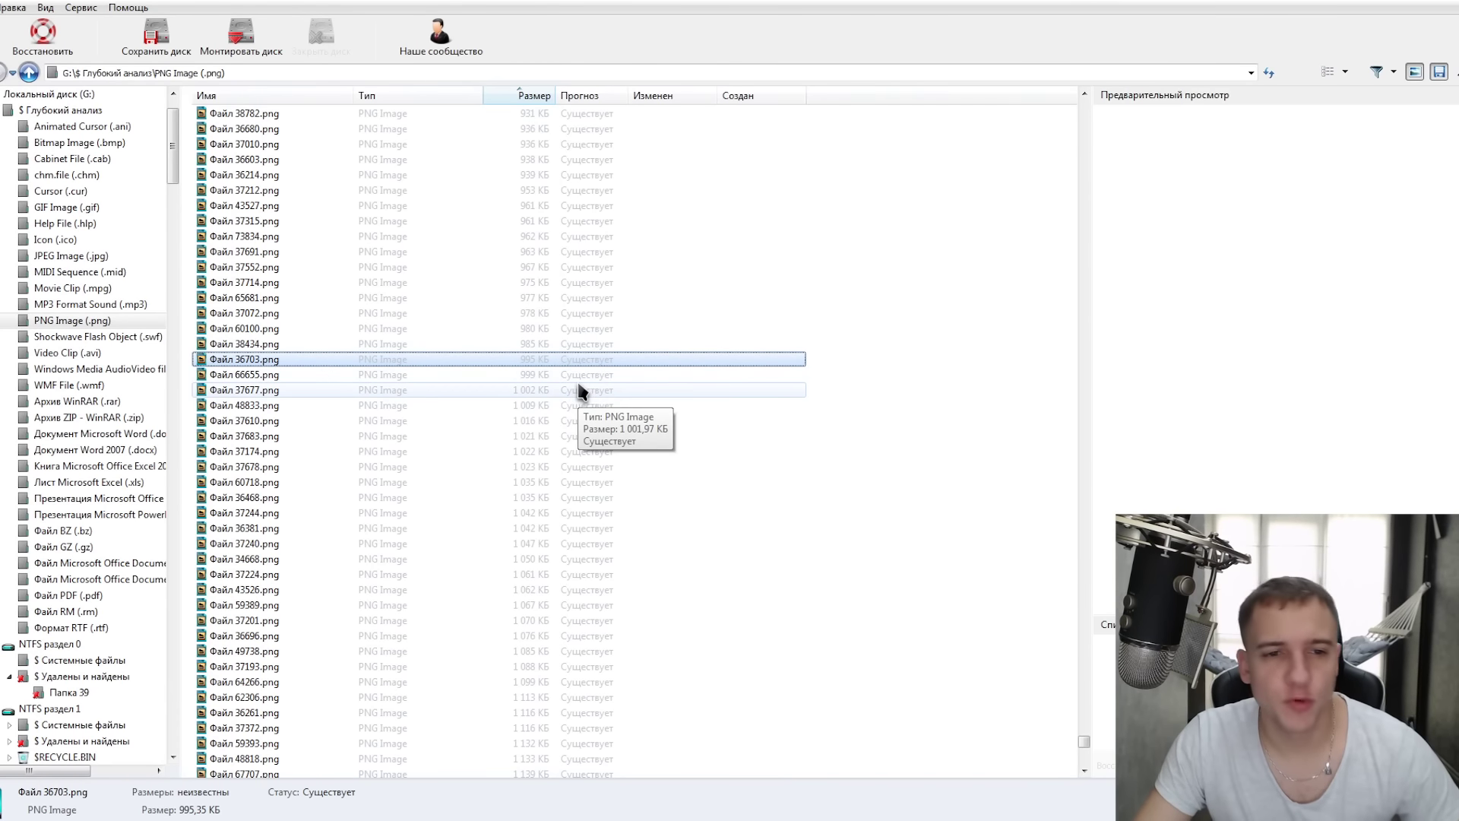
Check the PNG files around Файл 36703.png in the deep analysis and look through the recovered images in the Photo PNG 2 folder.
{"action": "left_click", "coordinate": [584, 375]}
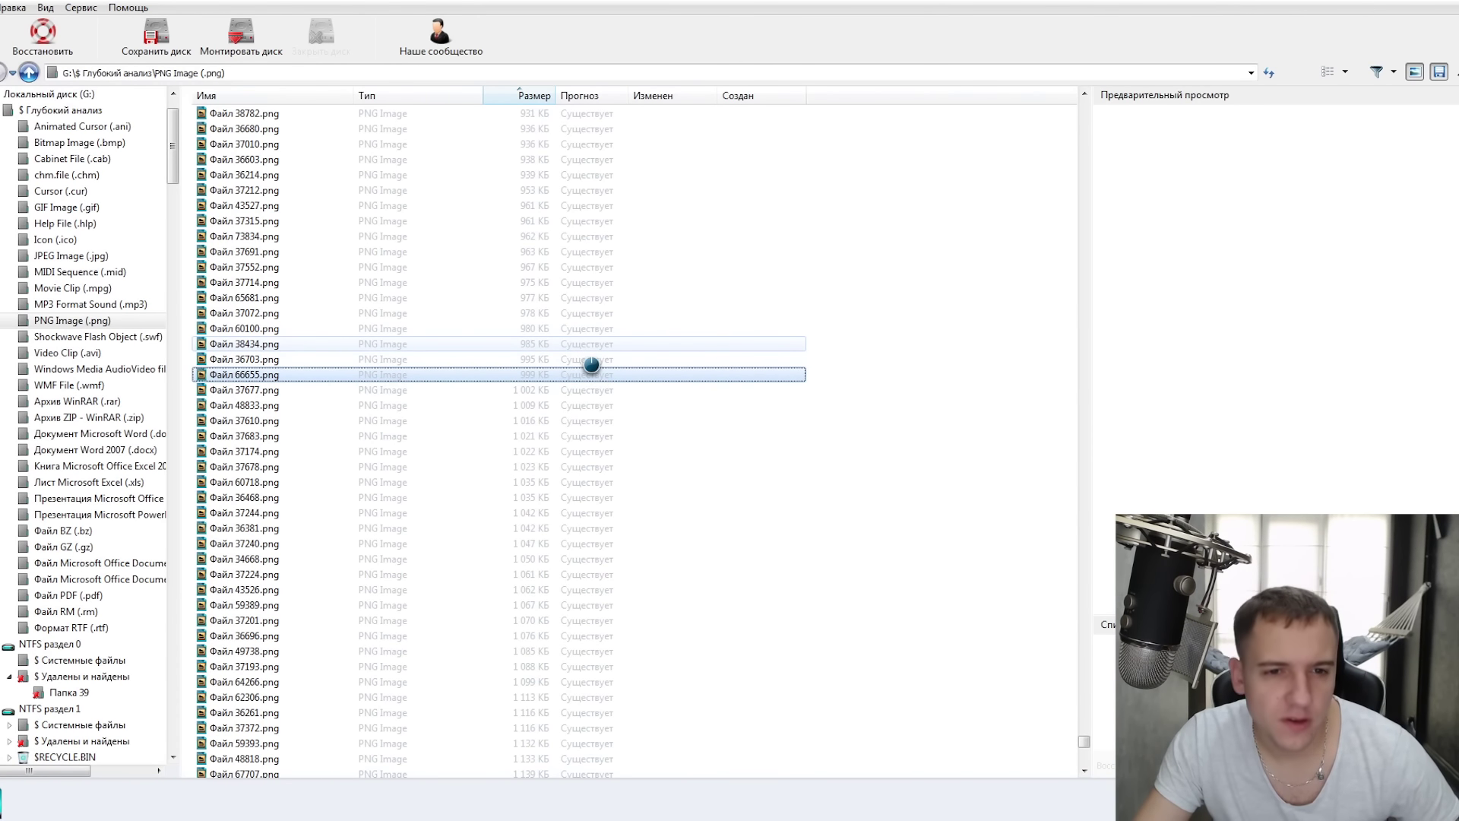
{"action": "left_click", "coordinate": [582, 364]}
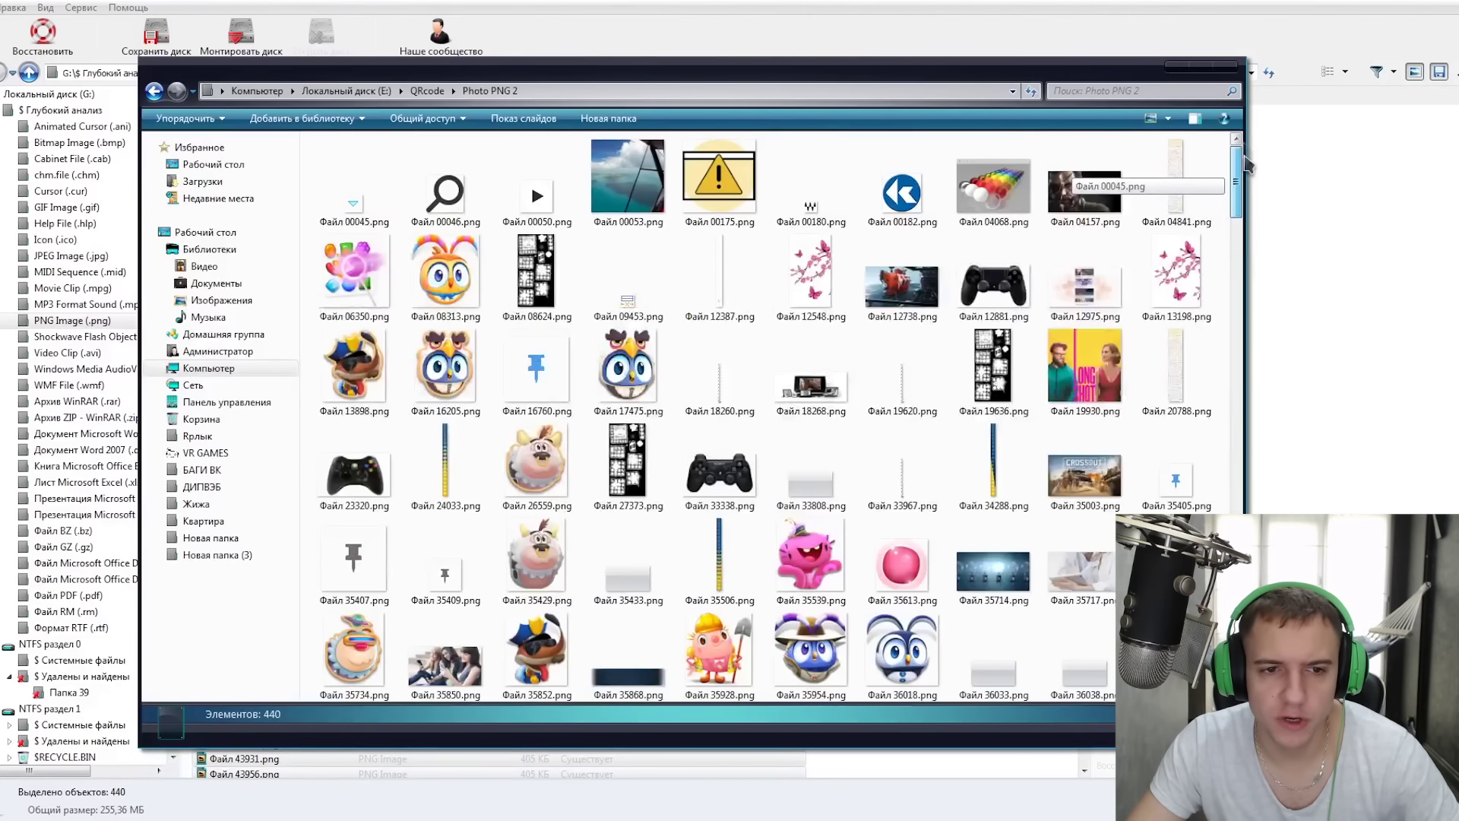
{"action": "scroll", "coordinate": [1240, 161], "scroll_direction": "down", "scroll_amount": 2}
{"action": "scroll", "coordinate": [1240, 161], "scroll_direction": "up", "scroll_amount": 2}
{"action": "left_click_drag", "start_coordinate": [1240, 161], "coordinate": [1240, 596]}
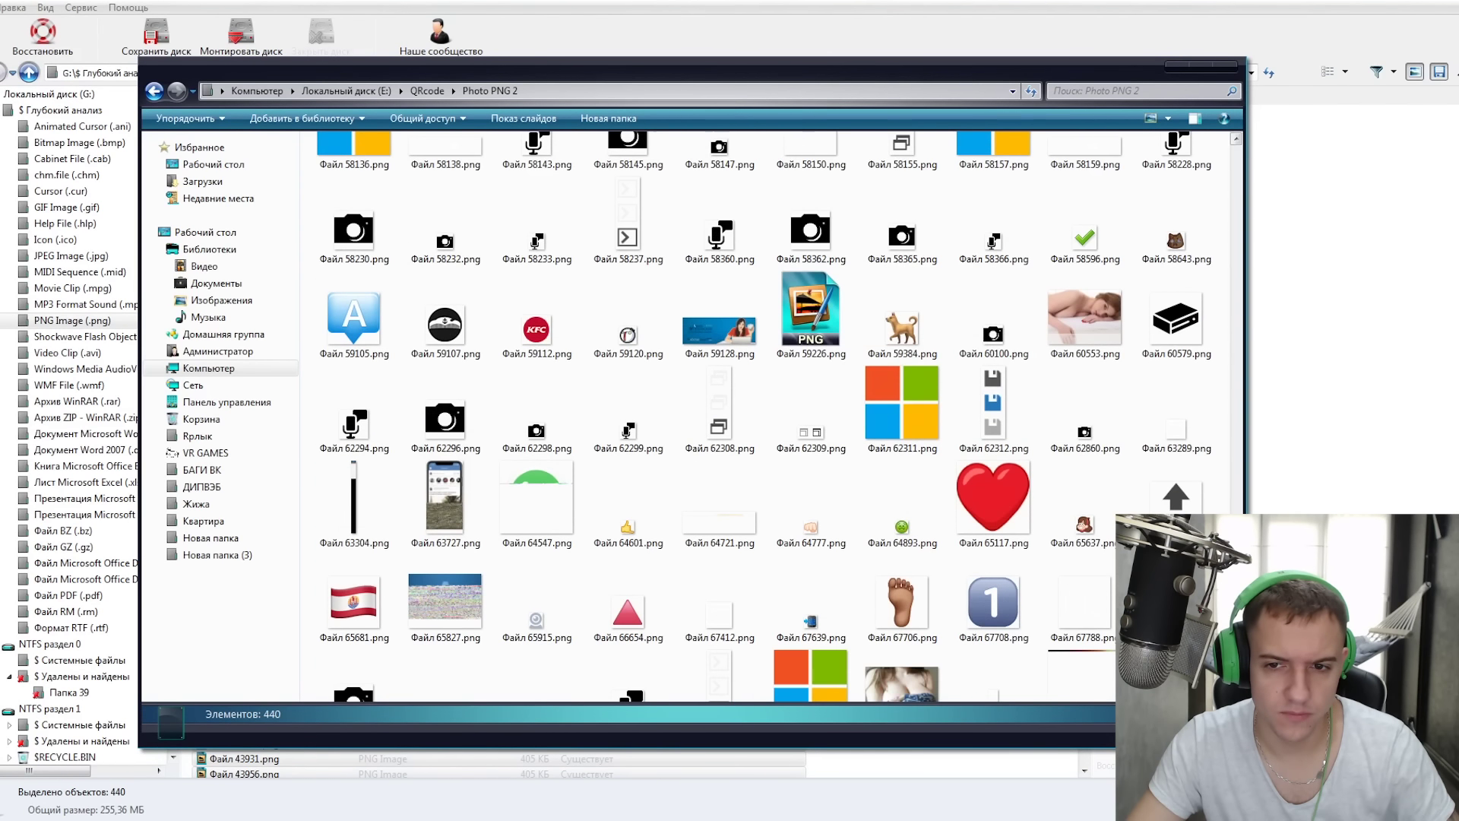
{"action": "scroll", "coordinate": [1047, 524], "scroll_direction": "down", "scroll_amount": 2}
{"action": "double_click", "coordinate": [902, 465]}
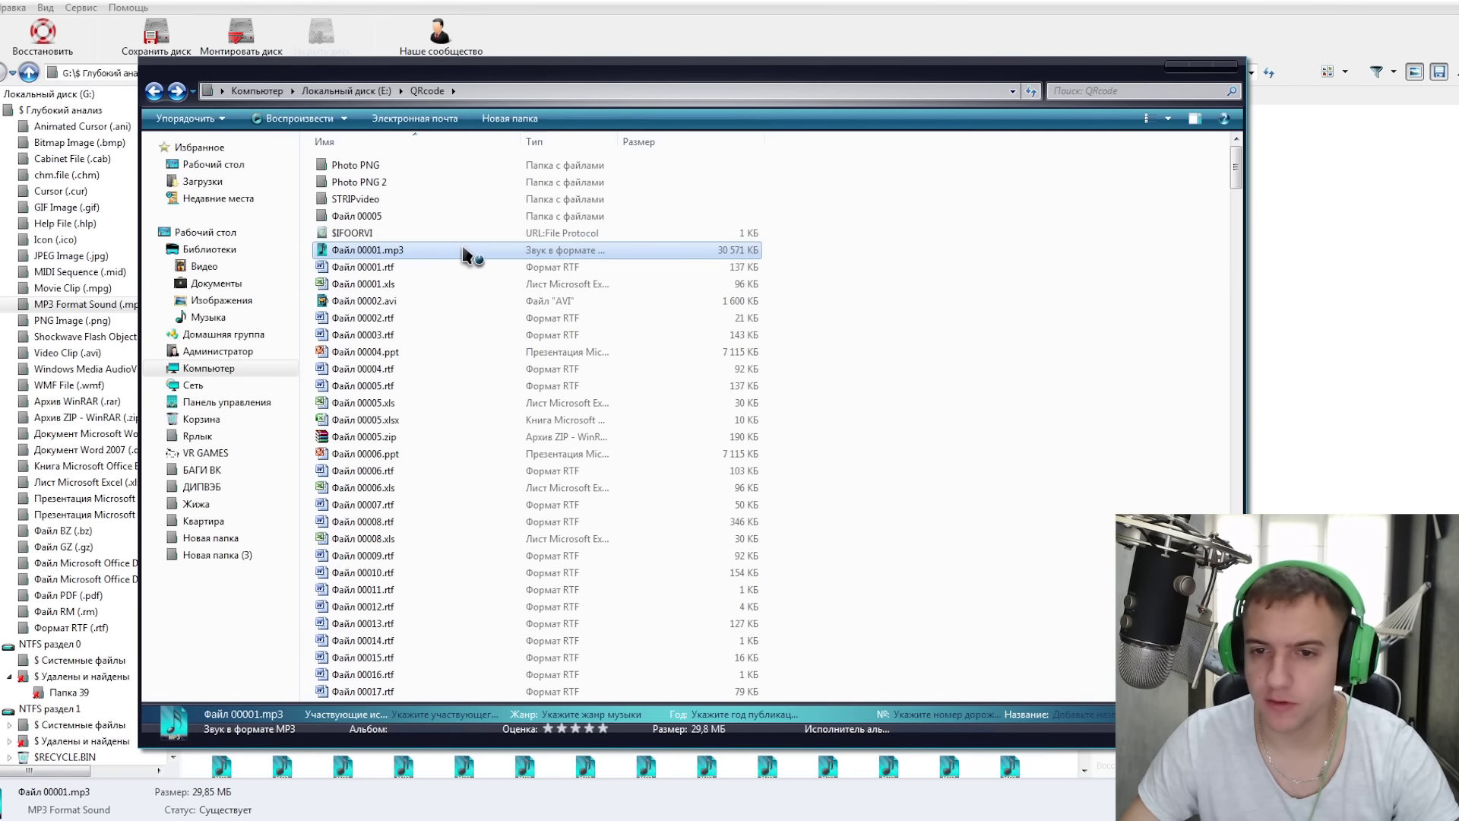
Check the recovered Файл 00001.mp3 in the media player and close the player and its folder.
{"action": "left_click", "coordinate": [693, 443]}
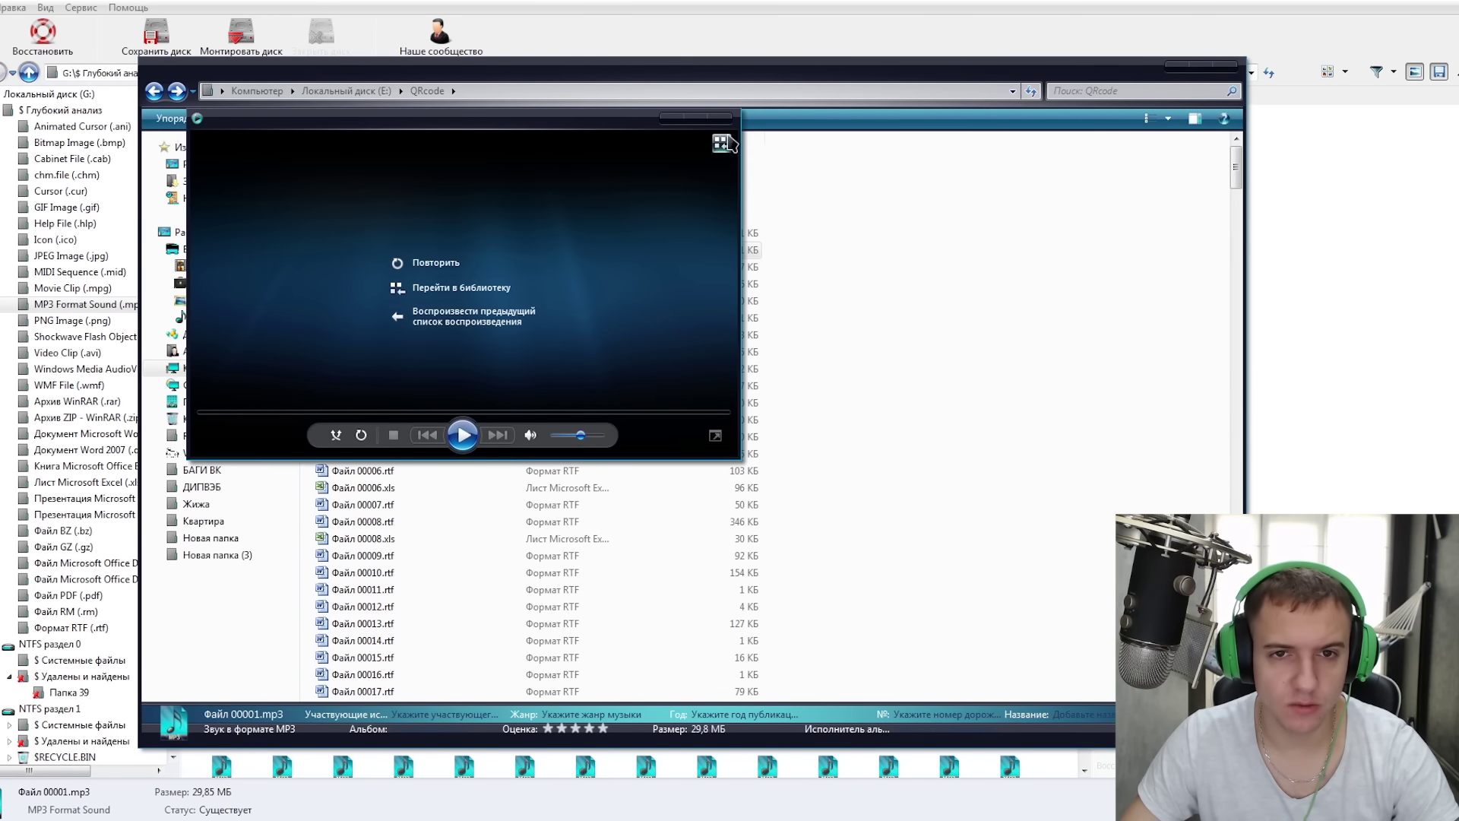
{"action": "left_click", "coordinate": [719, 118]}
{"action": "left_click", "coordinate": [1220, 66]}
Open the JPEG Image (.jpg) folder of the deep analysis and recover a batch of its largest files to the hard disk.
{"action": "left_click", "coordinate": [91, 256]}
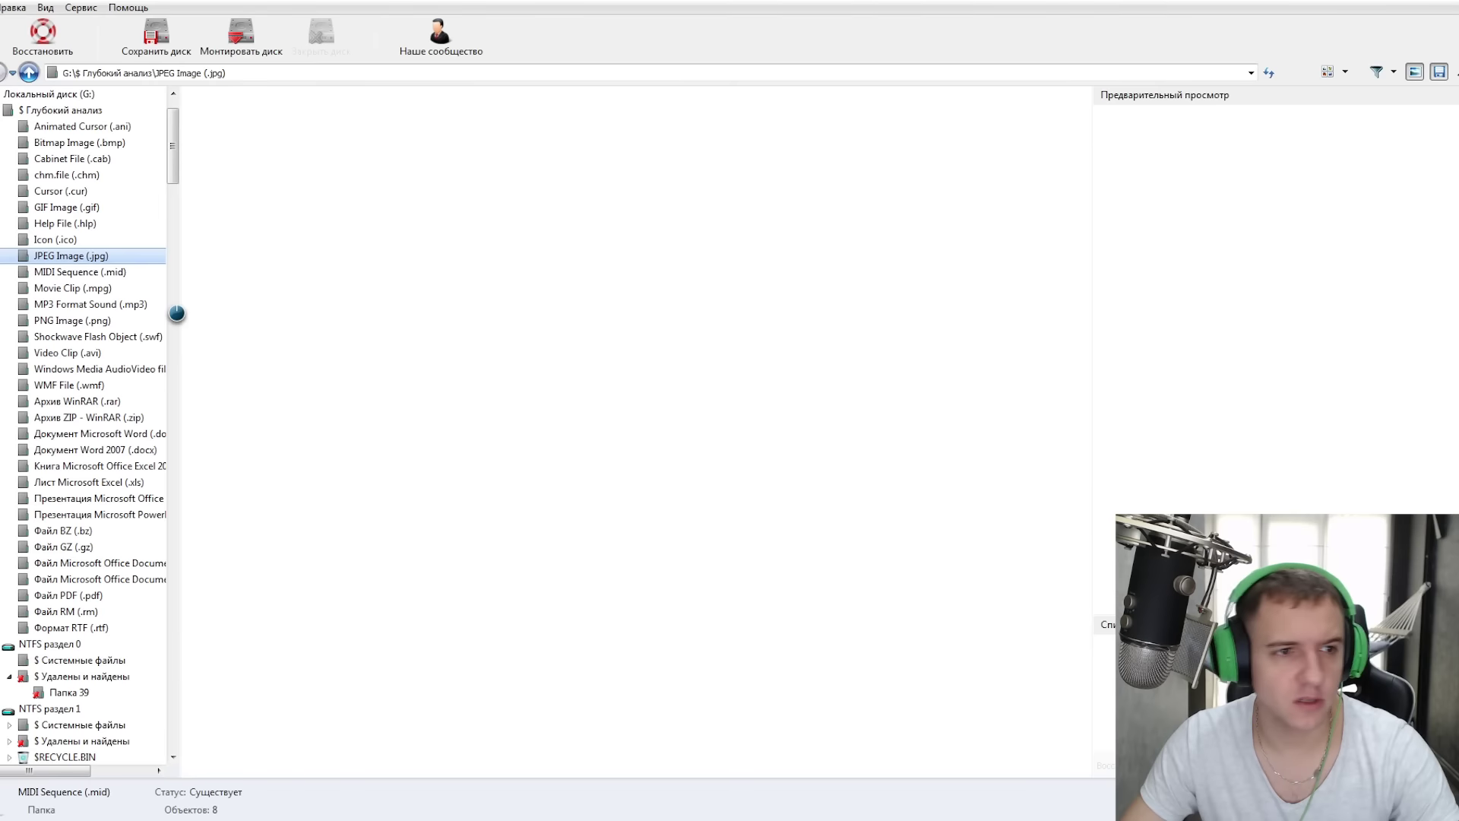
{"action": "left_click_drag", "start_coordinate": [1087, 118], "coordinate": [1071, 768]}
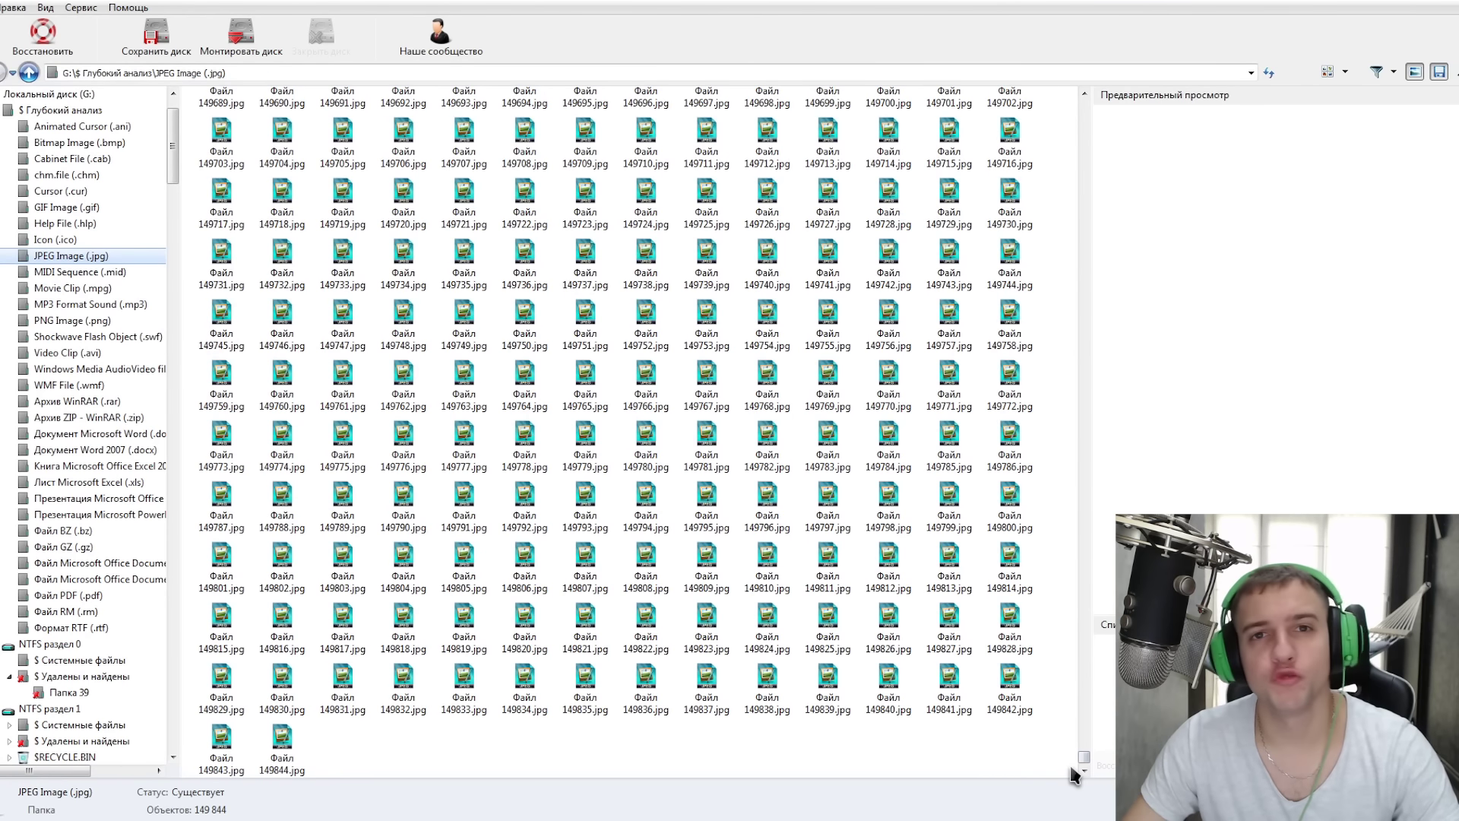
{"action": "right_click", "coordinate": [914, 750]}
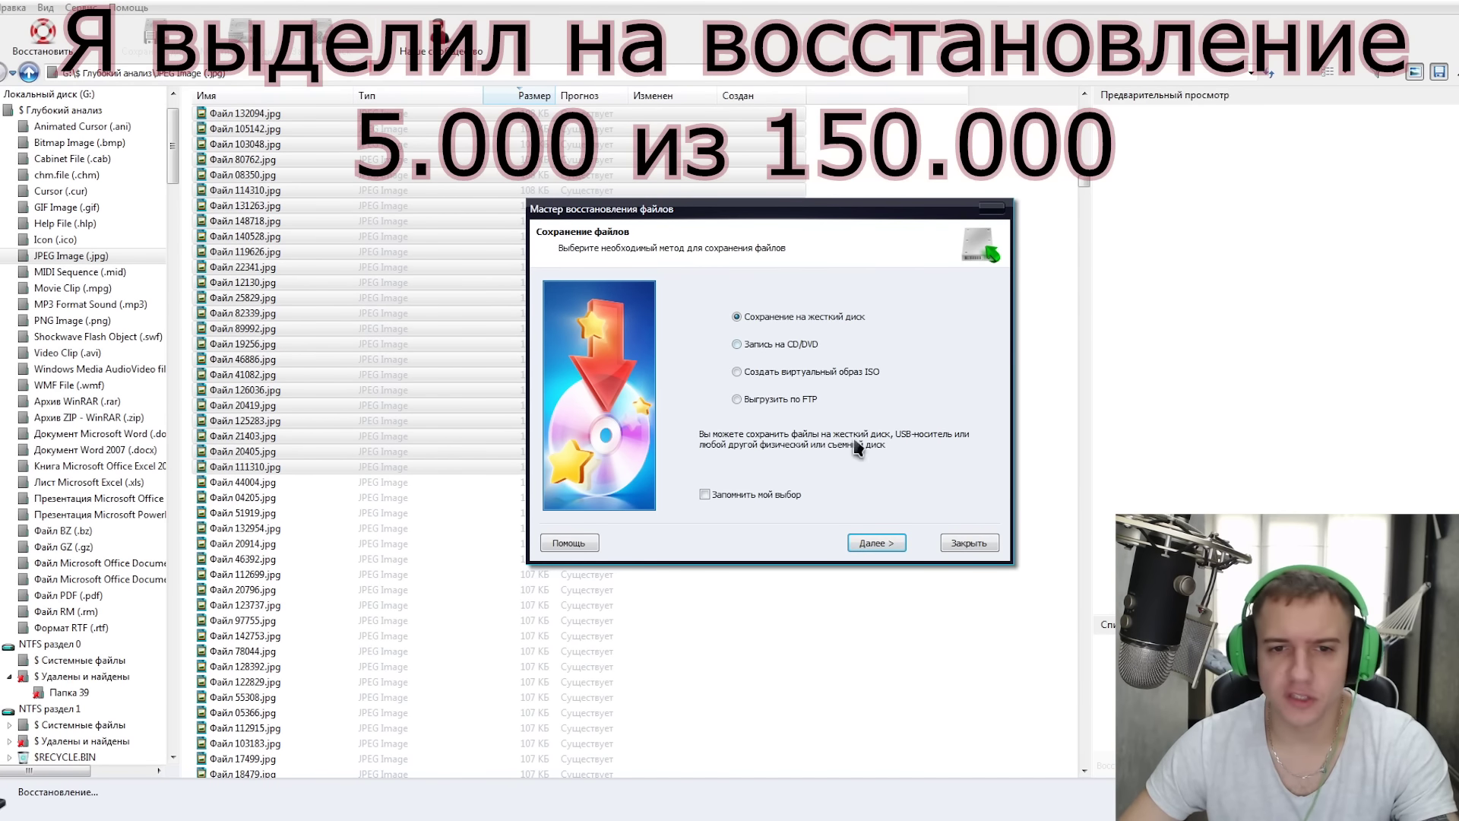
{"action": "left_click", "coordinate": [876, 543]}
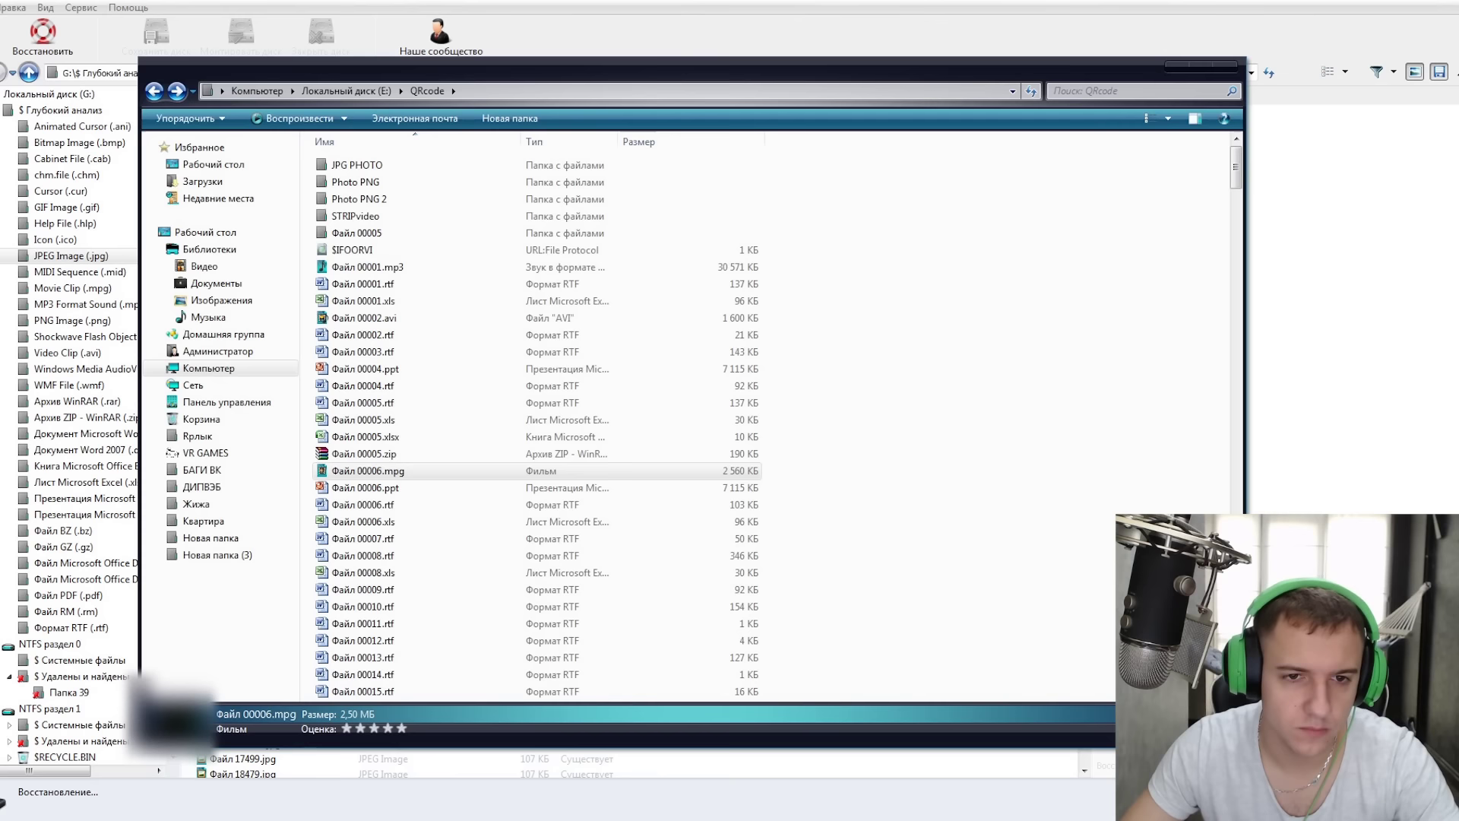
Open the JPG PHOTO folder in E:\QRcode and view Файл 30414.jpg, Файл 86487.jpg and another recovered picture.
{"action": "double_click", "coordinate": [456, 166]}
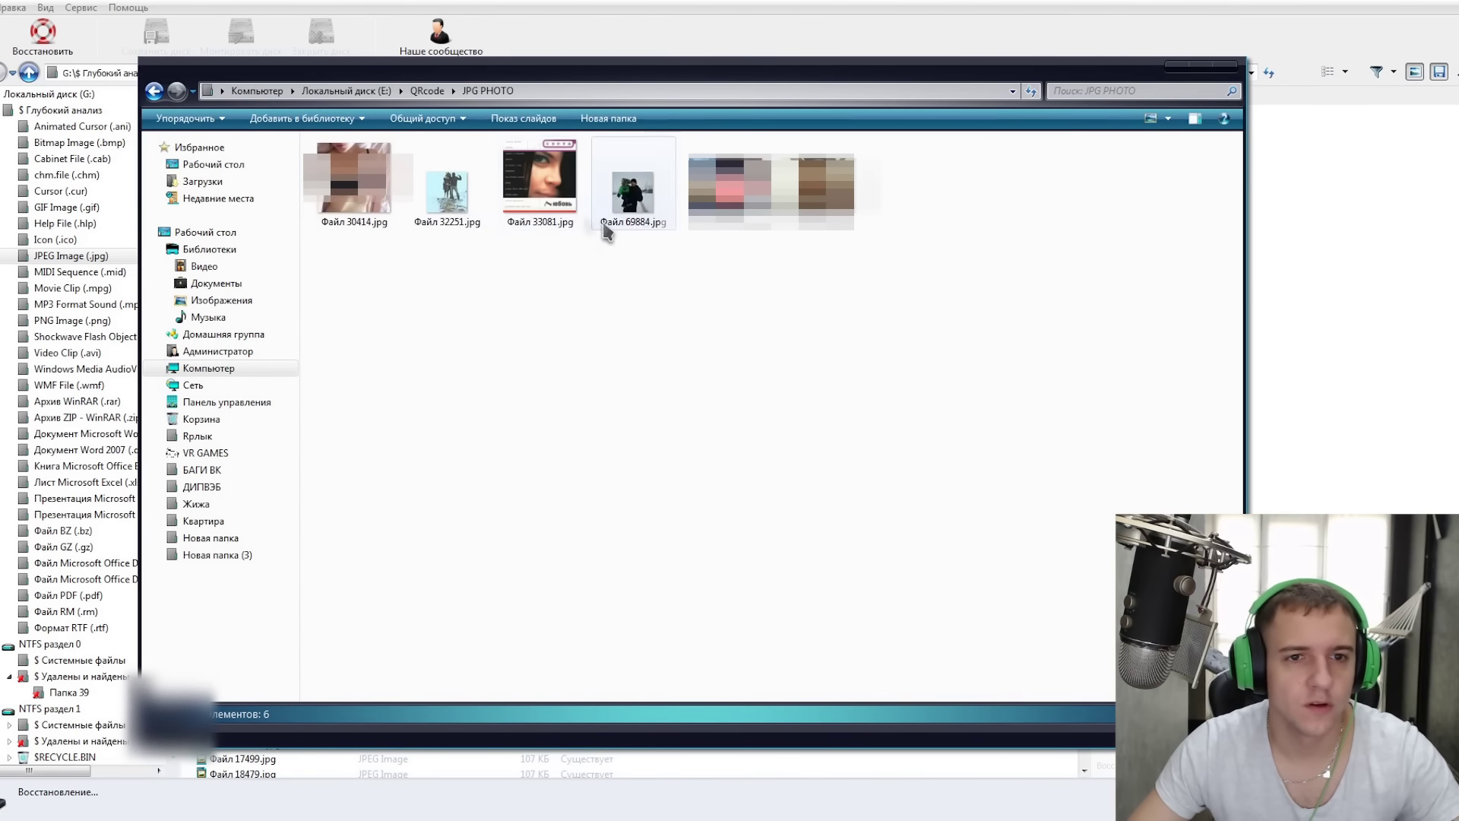
{"action": "left_click", "coordinate": [331, 228]}
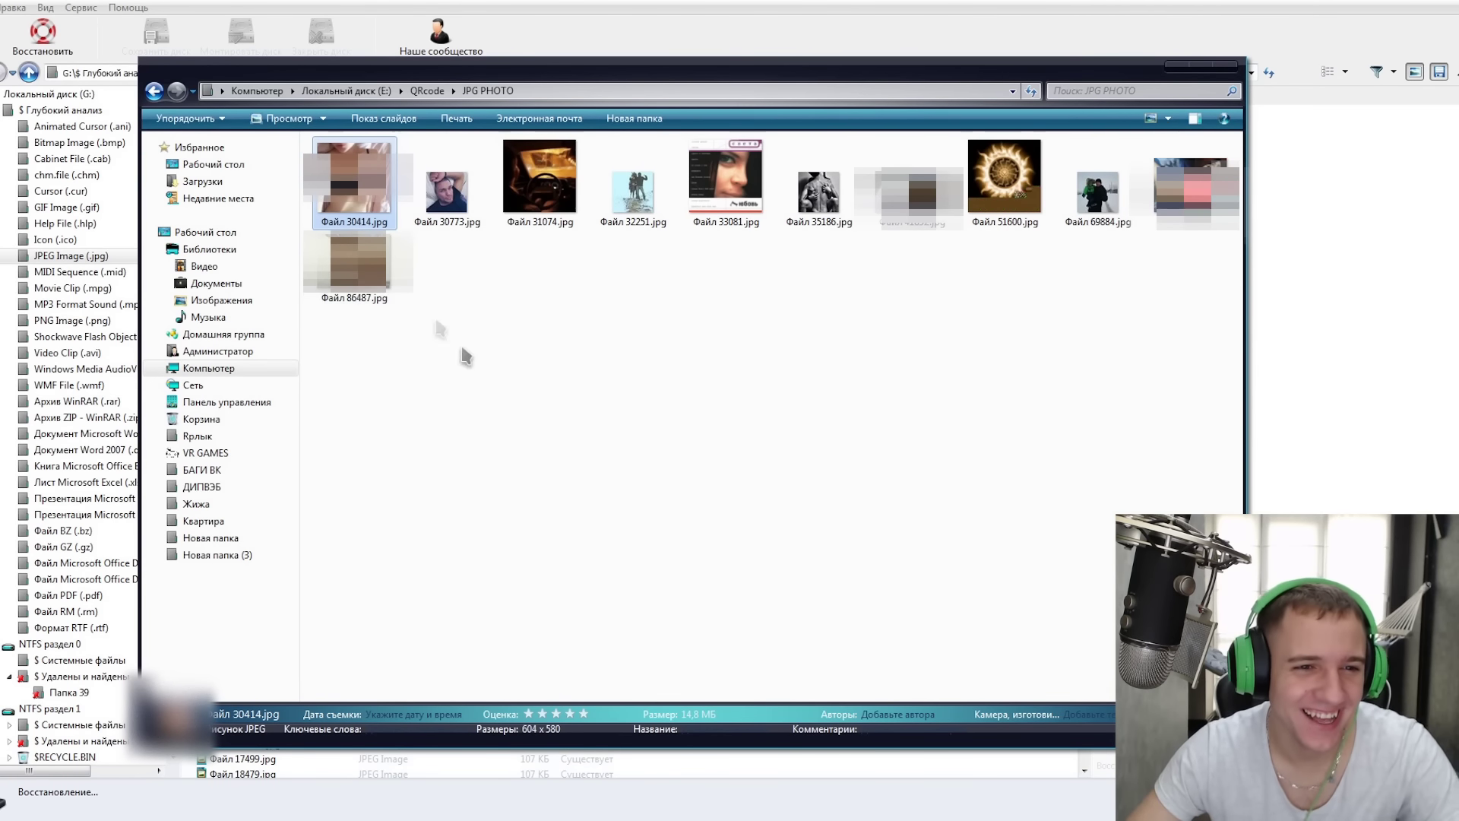
{"action": "double_click", "coordinate": [361, 215]}
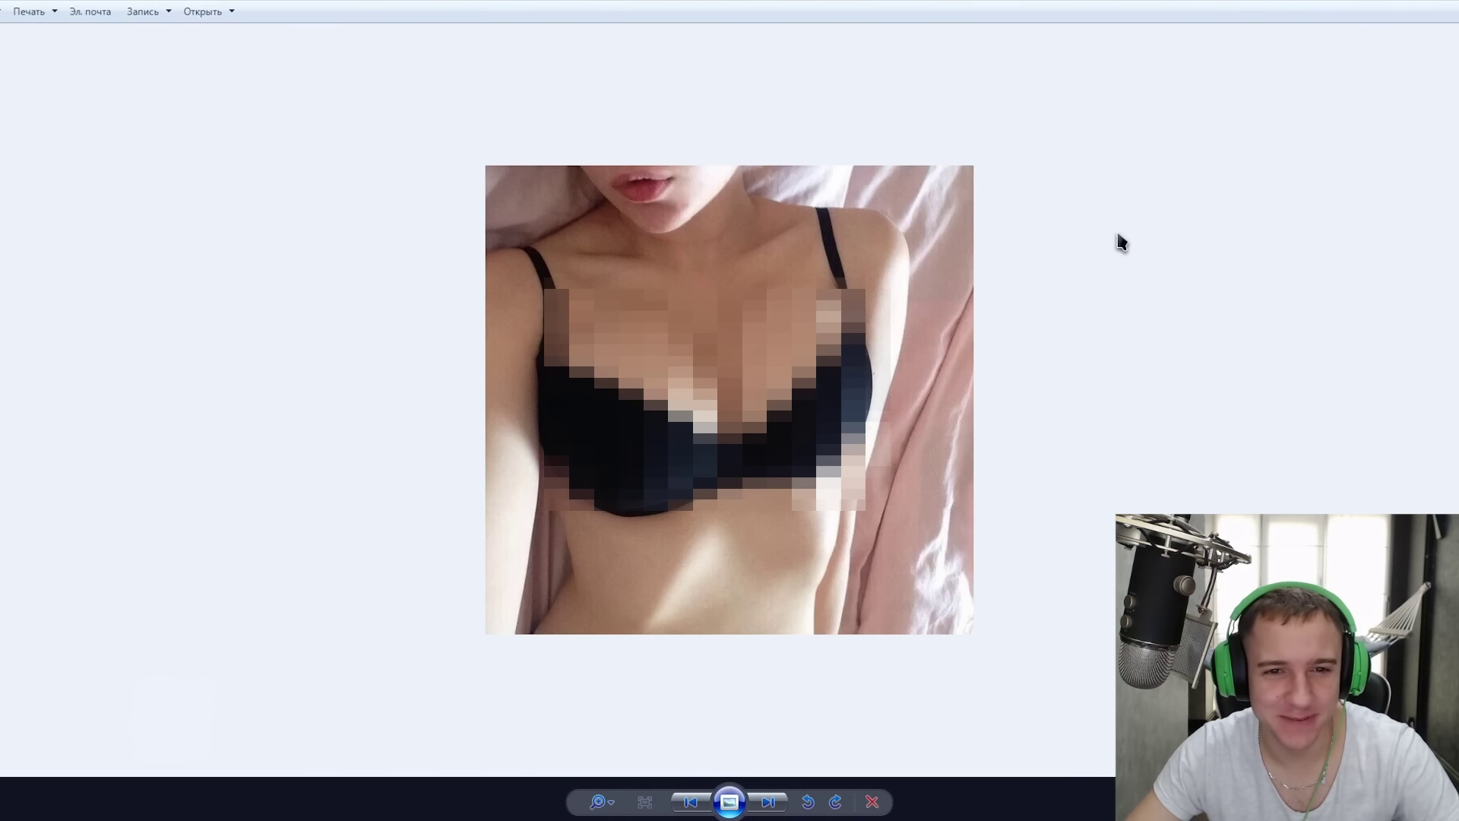
{"action": "key", "text": "alt+F4"}
{"action": "double_click", "coordinate": [706, 292]}
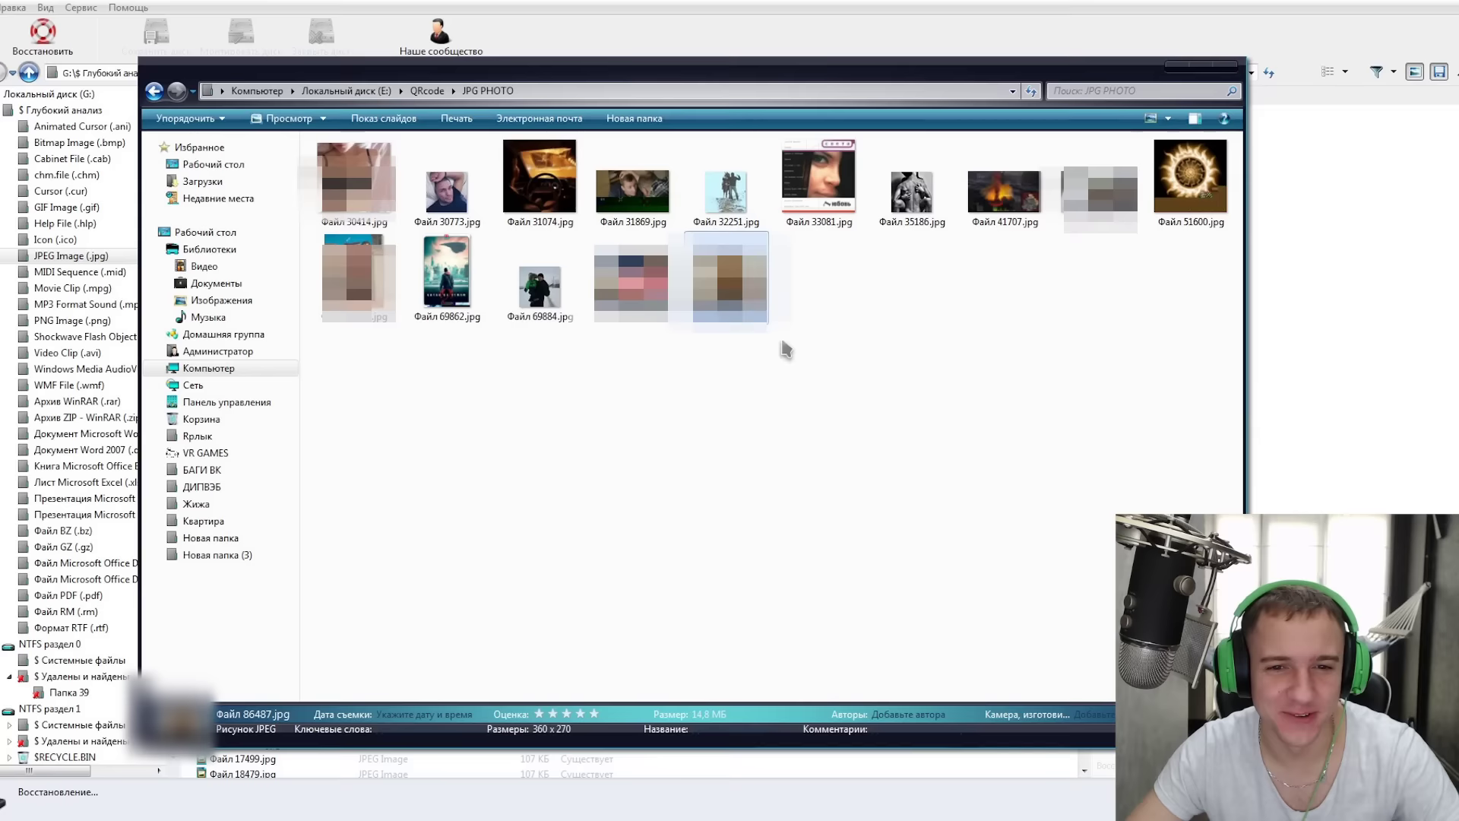
{"action": "key", "text": "Escape"}
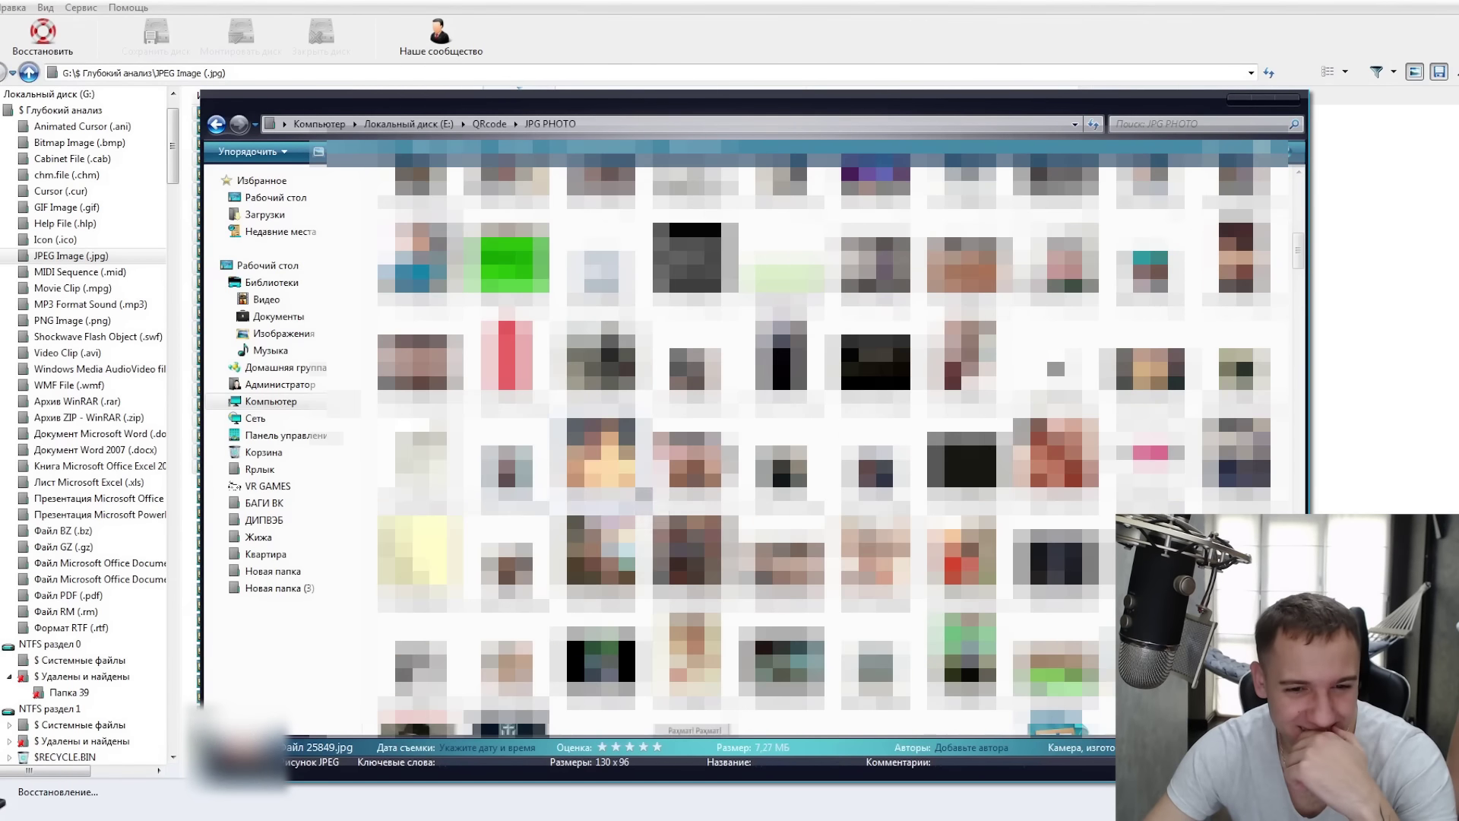
{"action": "double_click", "coordinate": [1123, 467]}
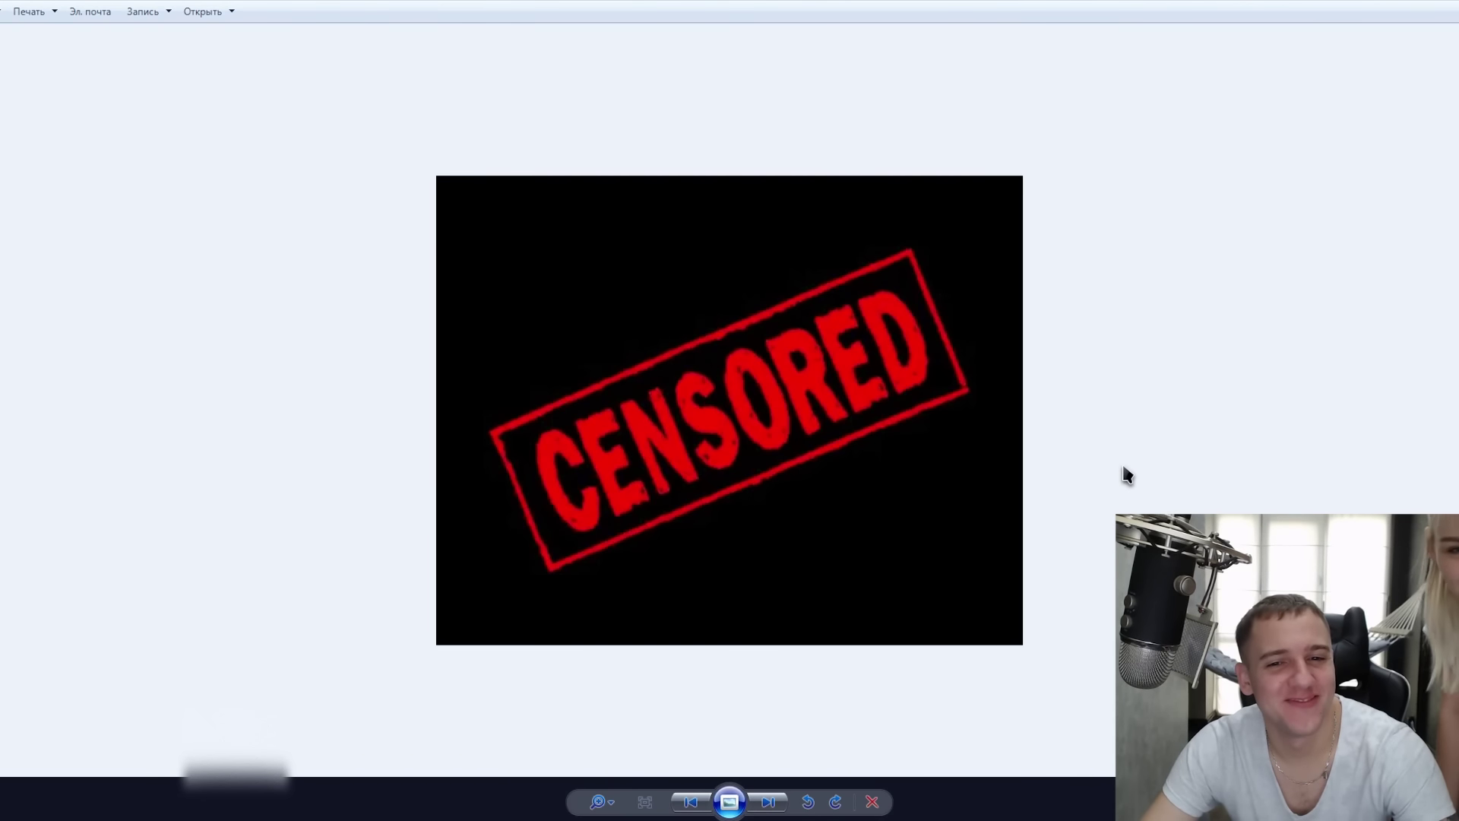
{"action": "left_click", "coordinate": [1442, 3]}
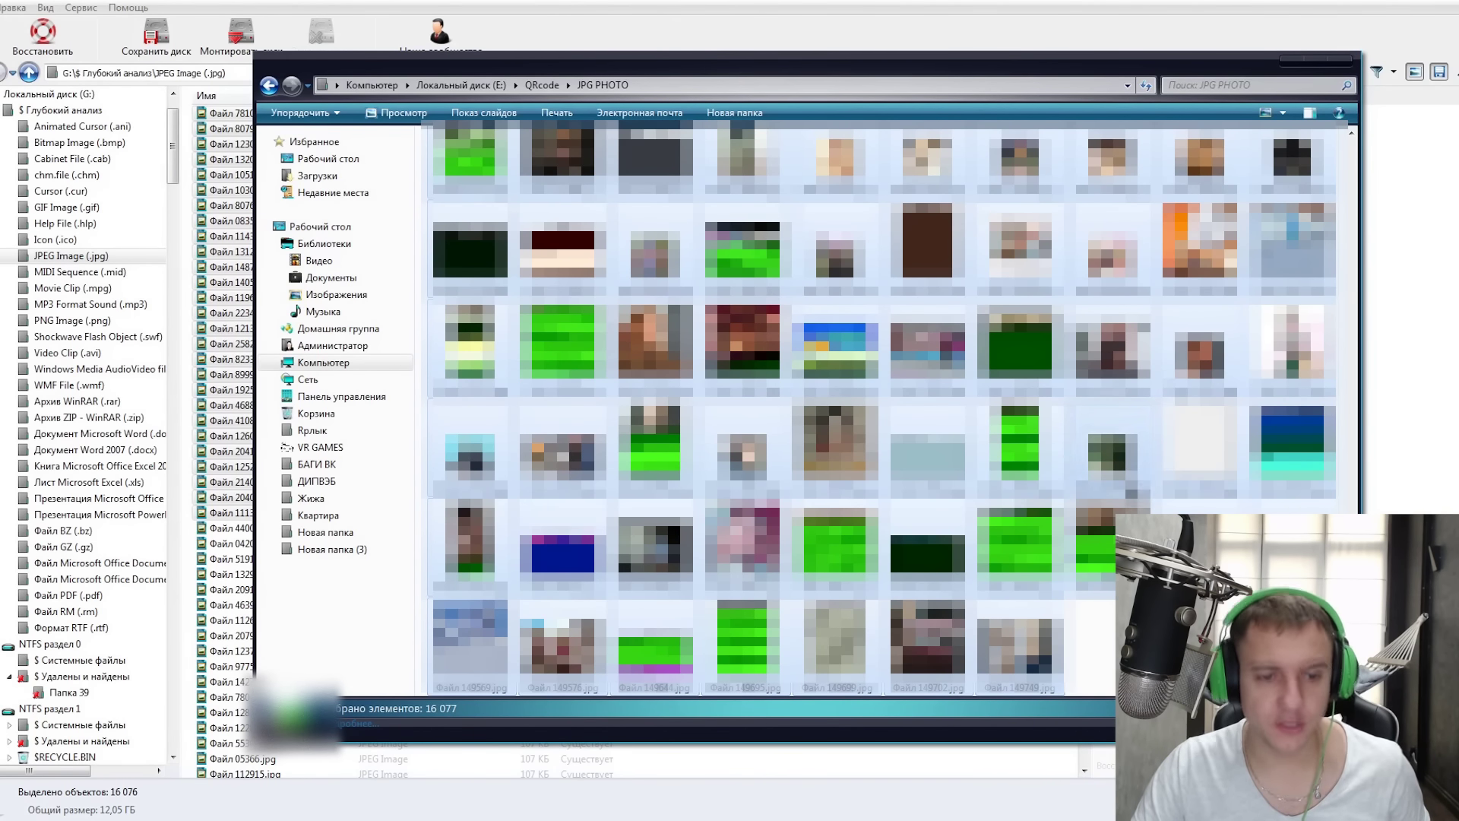
Check the smaller JPEG files further down the deep analysis list and view Файл 147388.jpg from the JPG PHOTO folder.
{"action": "left_click", "coordinate": [1035, 1]}
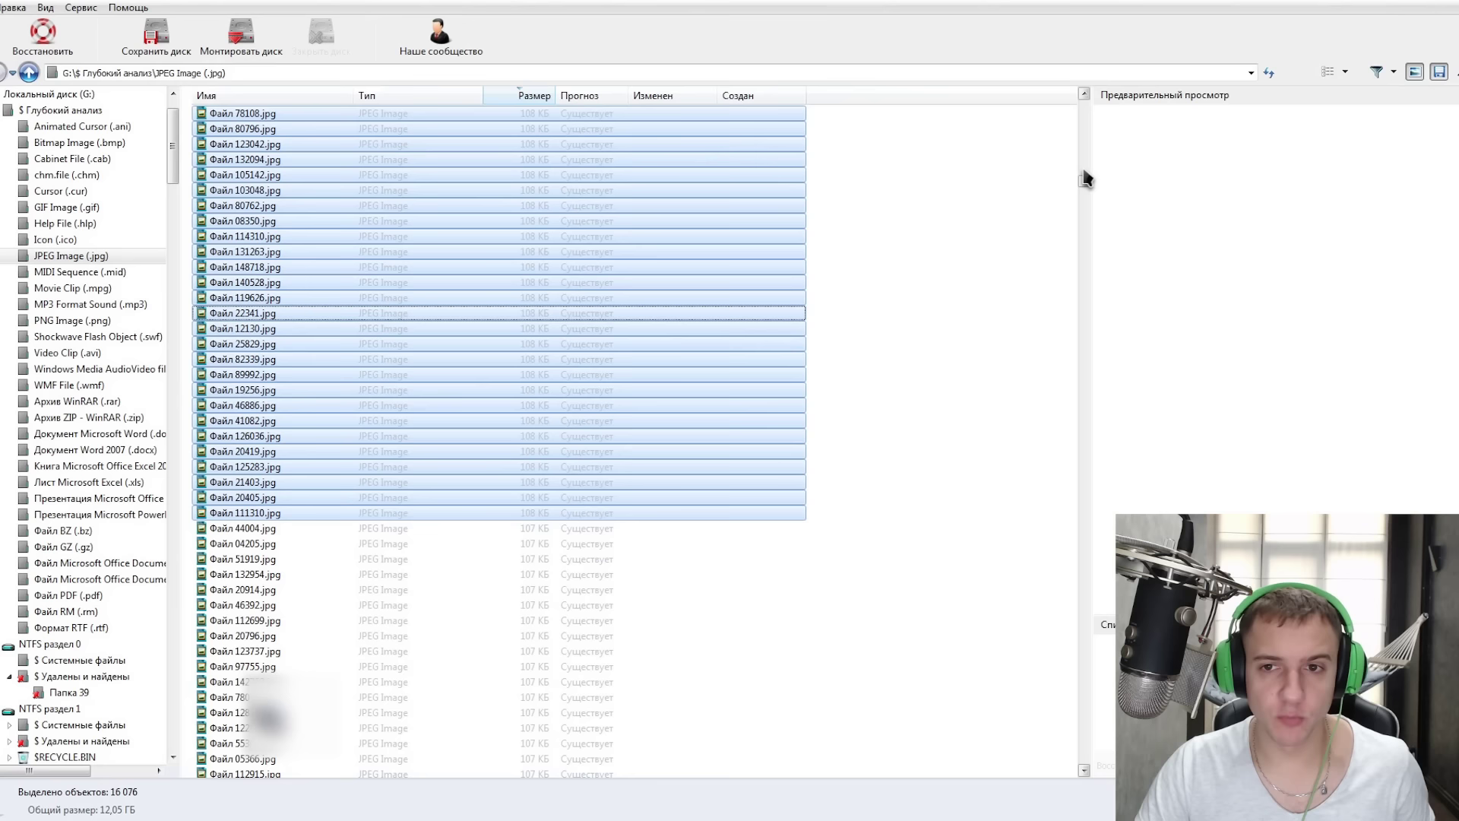
{"action": "left_click_drag", "start_coordinate": [1087, 187], "coordinate": [1085, 540]}
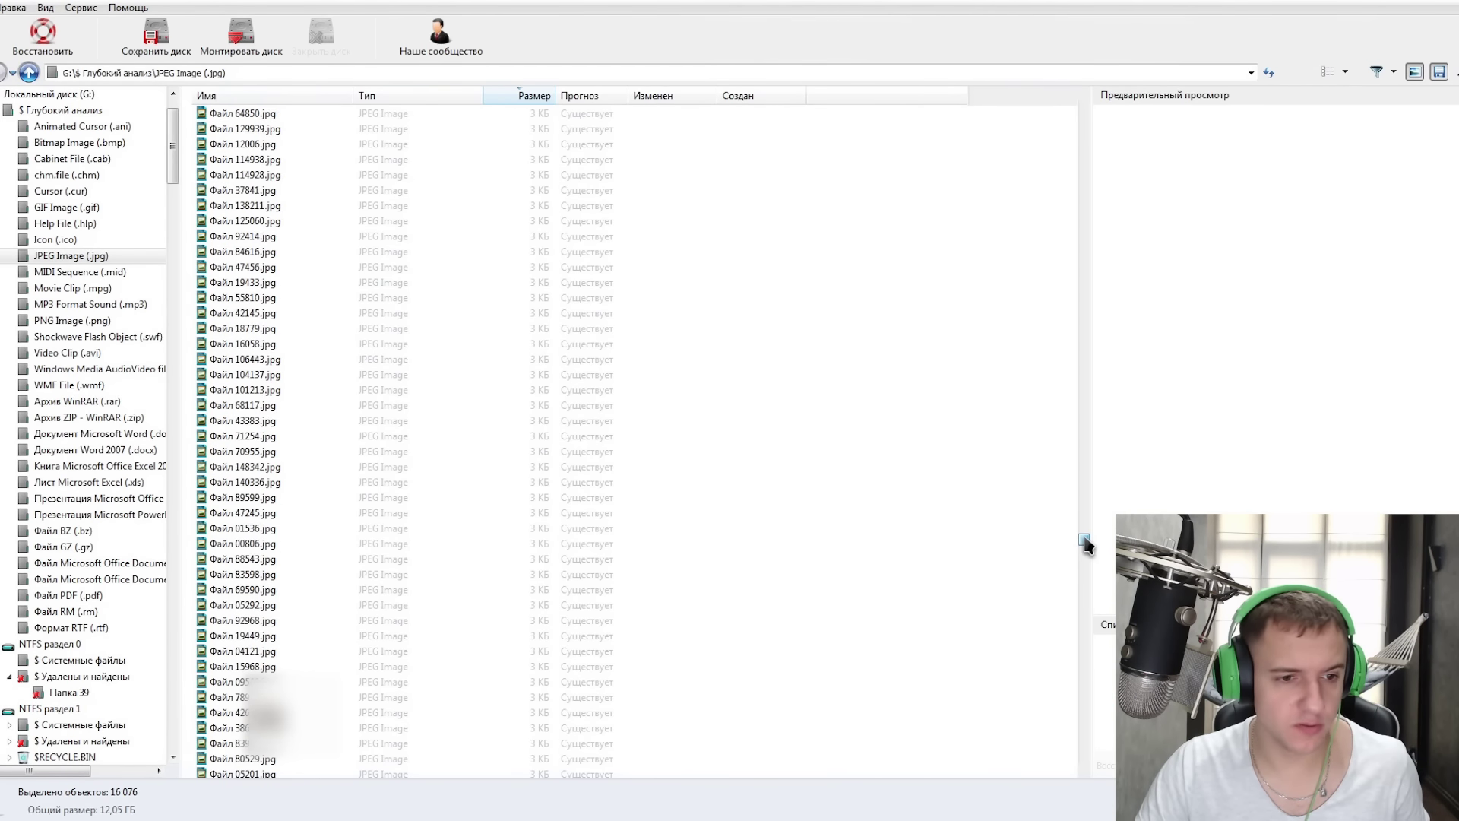
{"action": "key", "text": "alt+Tab"}
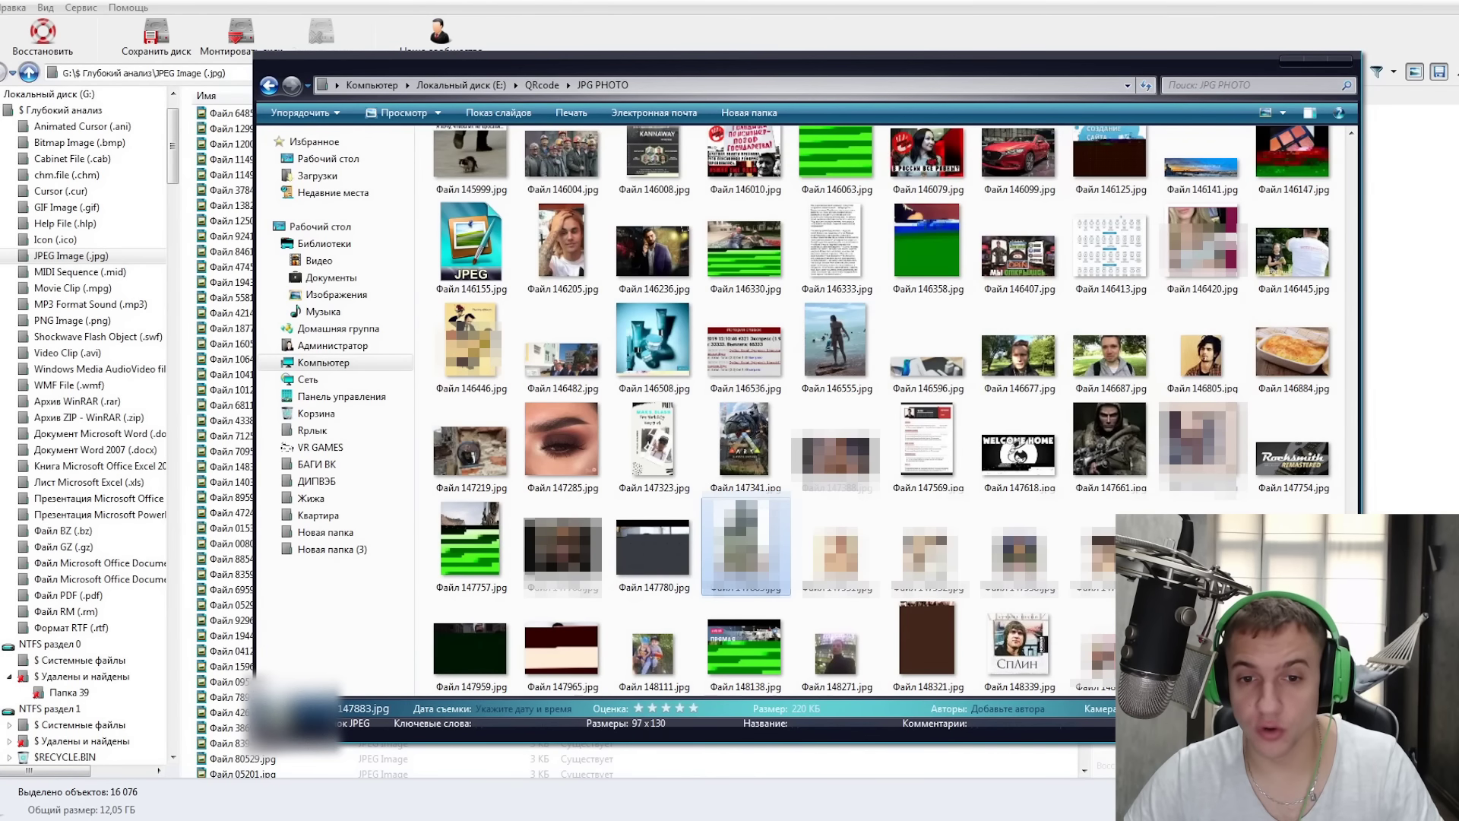
{"action": "double_click", "coordinate": [824, 494]}
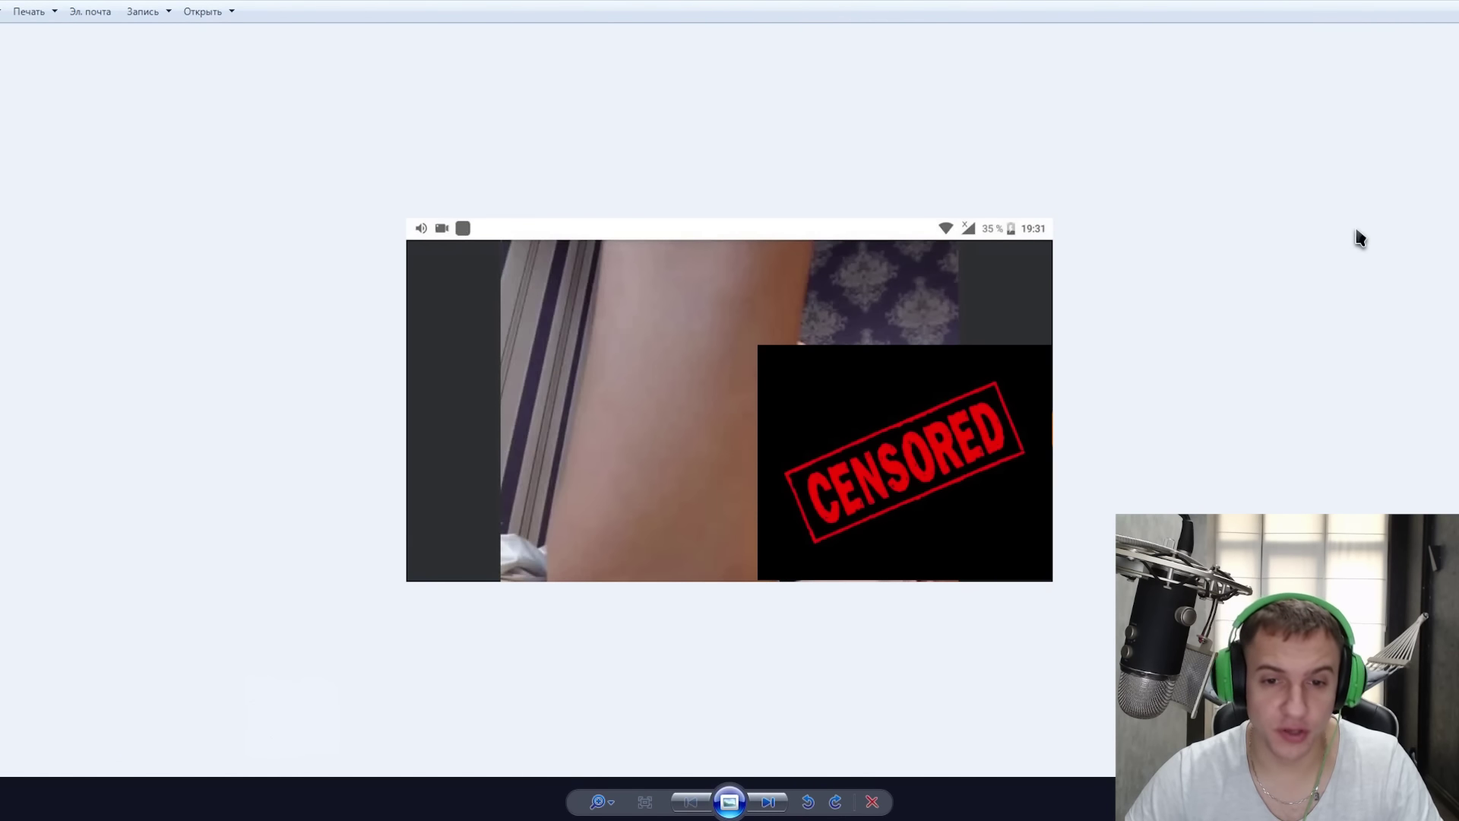
{"action": "left_click", "coordinate": [1437, 3]}
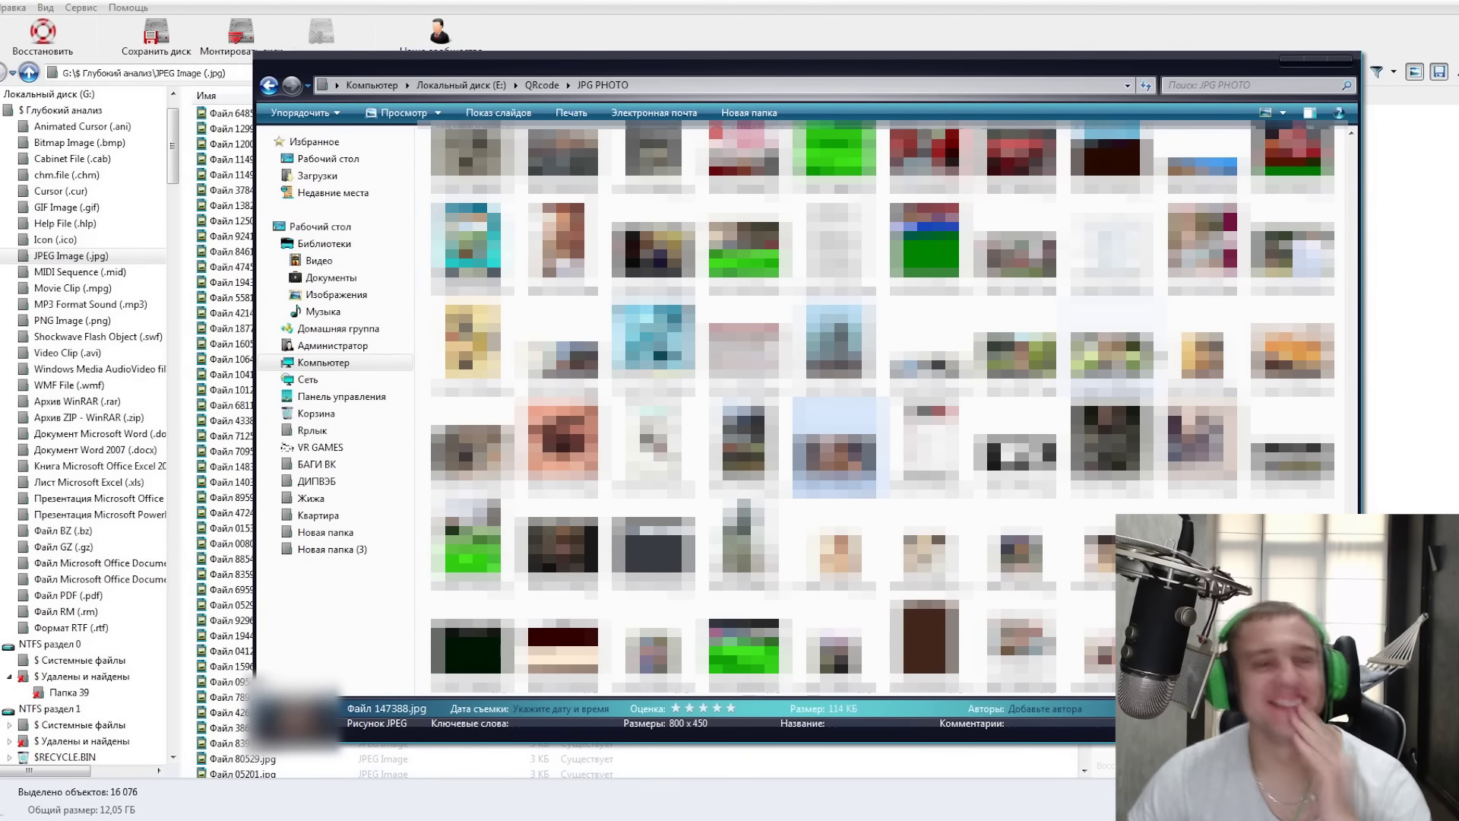